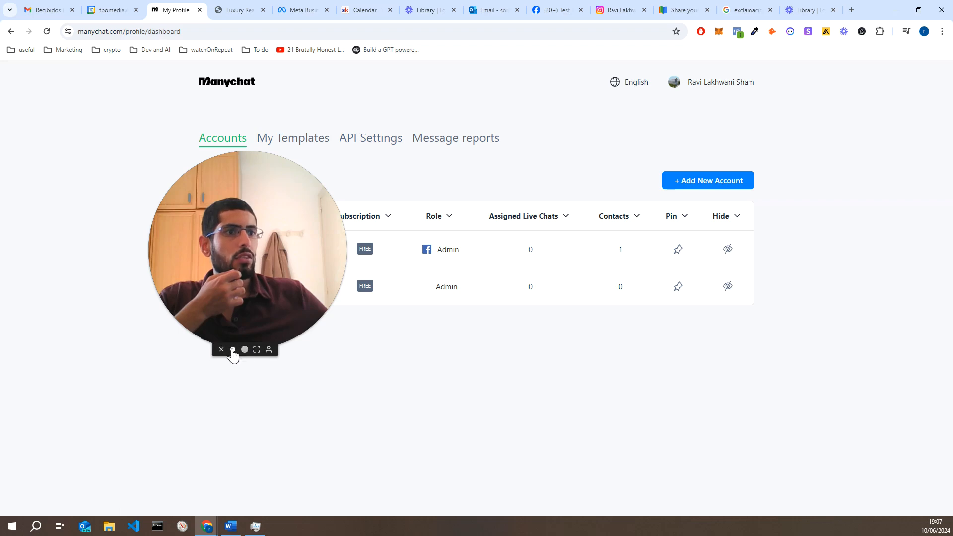
# Start adding a new Instagram account in Manychat and locate the found account
pyautogui.click(232, 350)
pyautogui.moveTo(198, 298); pyautogui.dragTo(89, 388)
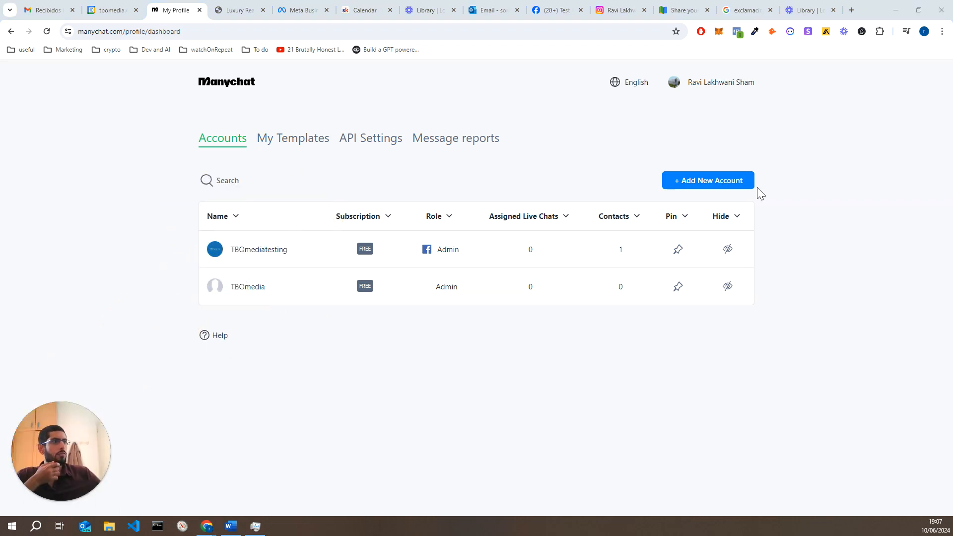
pyautogui.click(714, 185)
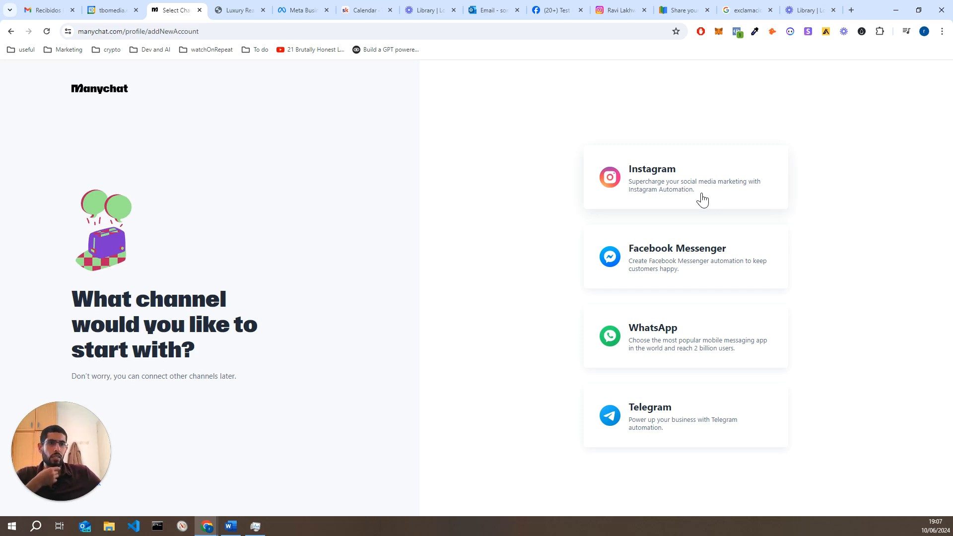
pyautogui.click(701, 199)
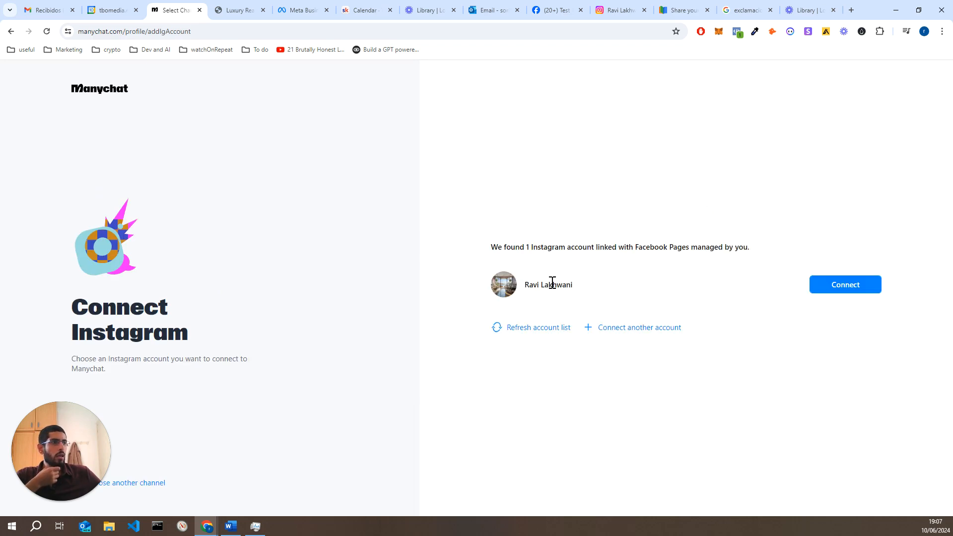
pyautogui.moveTo(571, 284); pyautogui.dragTo(525, 288)
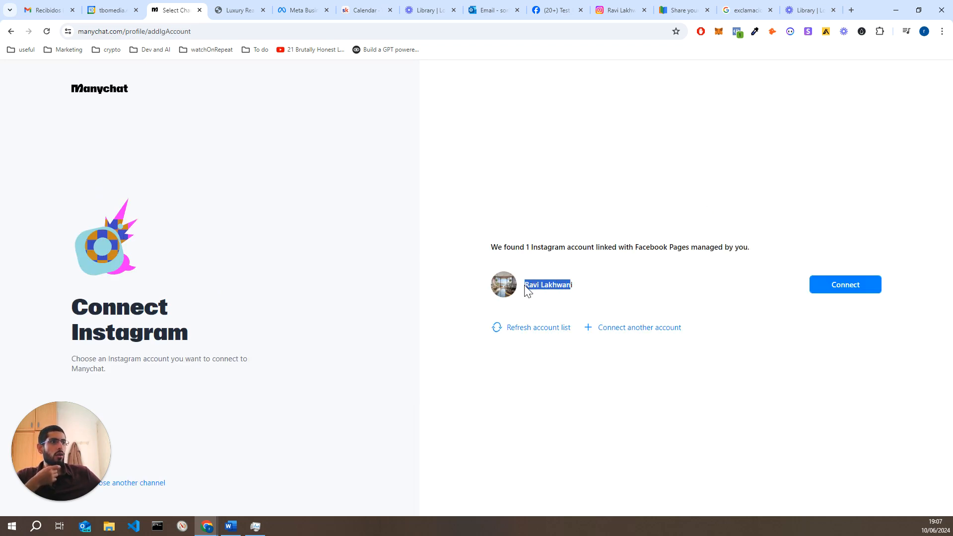
pyautogui.click(555, 283)
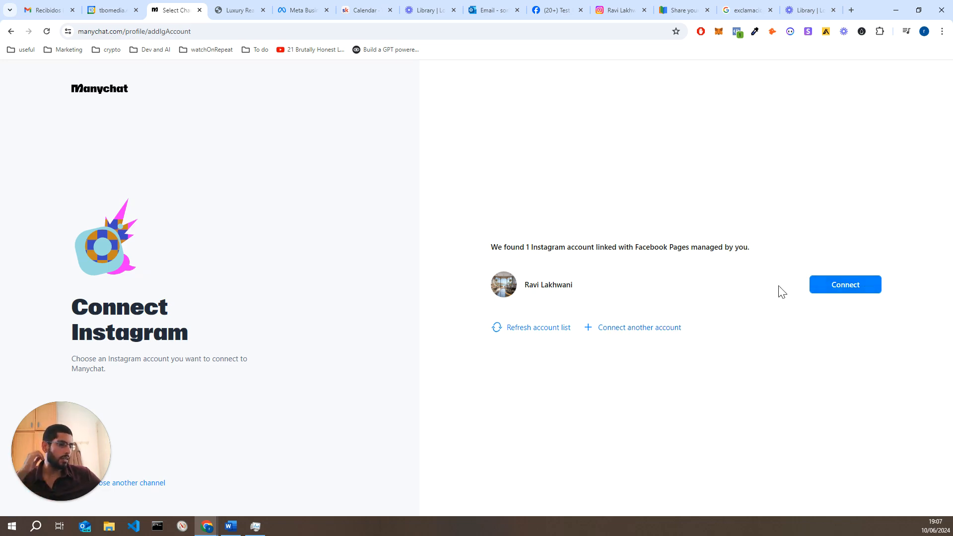
# Connect testing_real_estate_products and verify its Instagram profile before returning to the confirmation
pyautogui.click(832, 288)
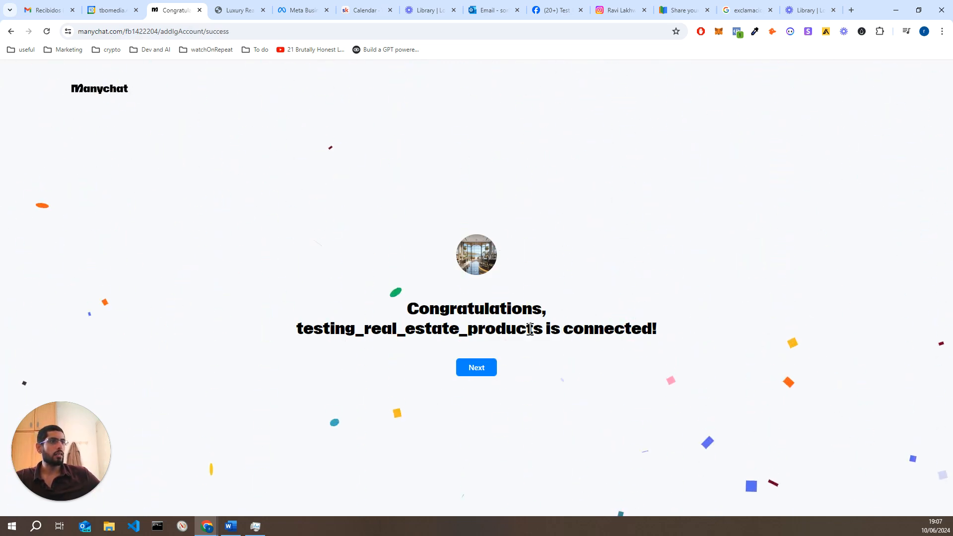
pyautogui.click(614, 6)
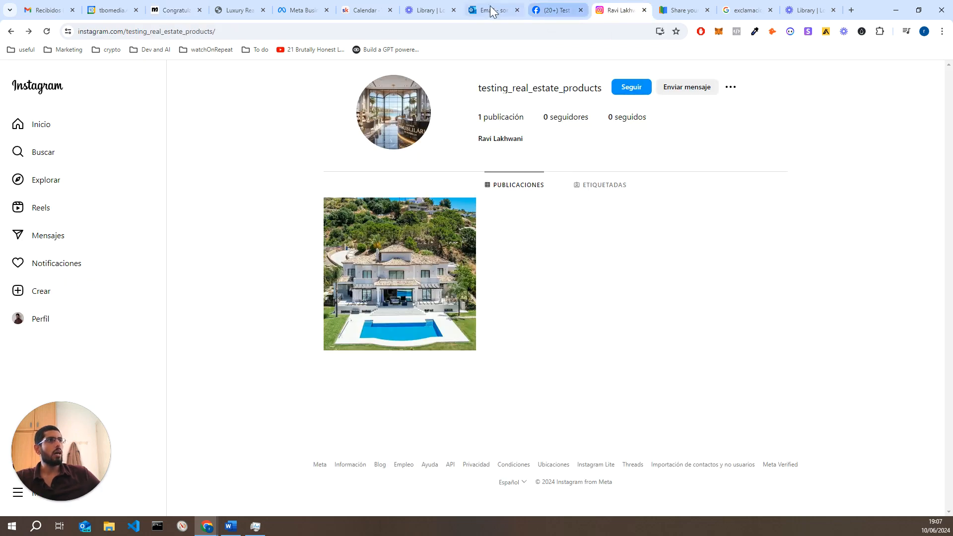
pyautogui.click(169, 13)
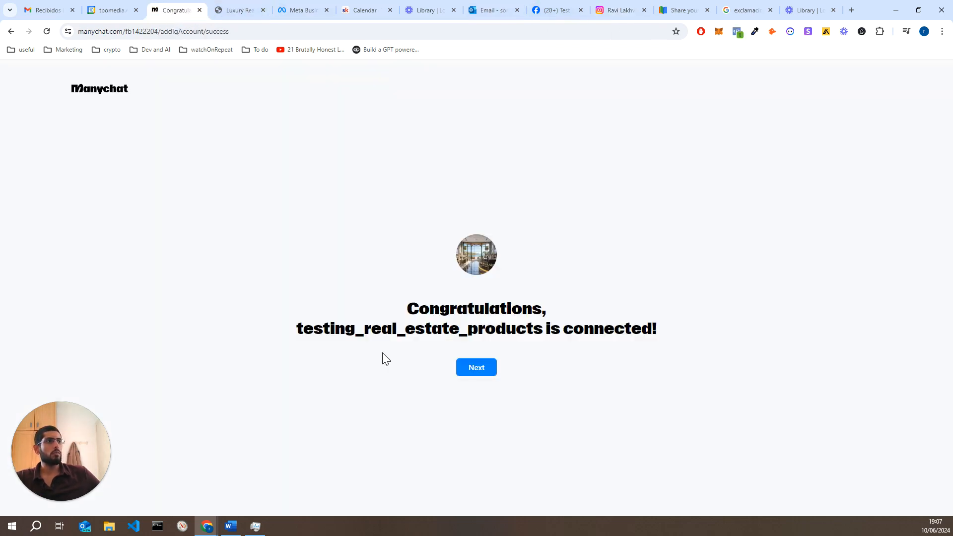
# Look over the Test real estate Facebook page's posts, then view the Luxury Real Estate Agency website
pyautogui.click(475, 369)
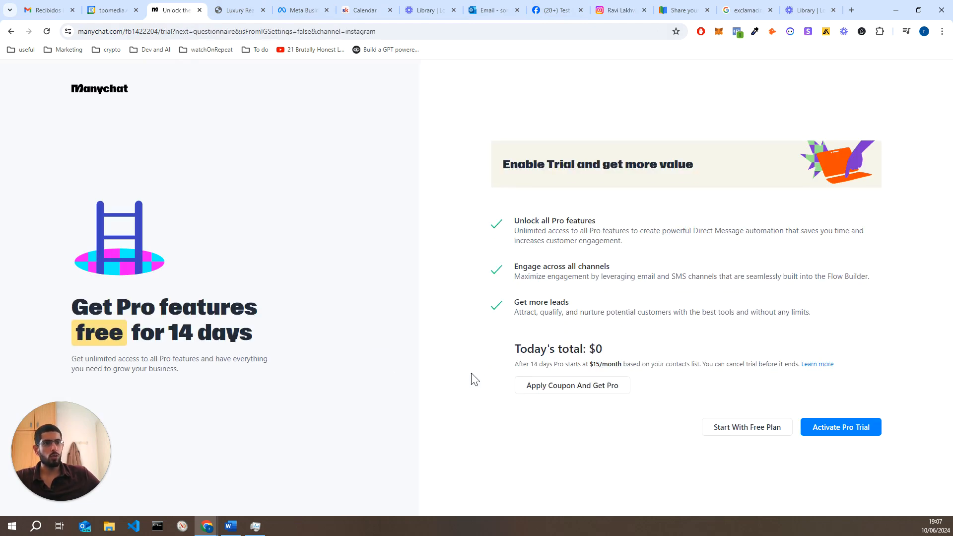
pyautogui.click(552, 10)
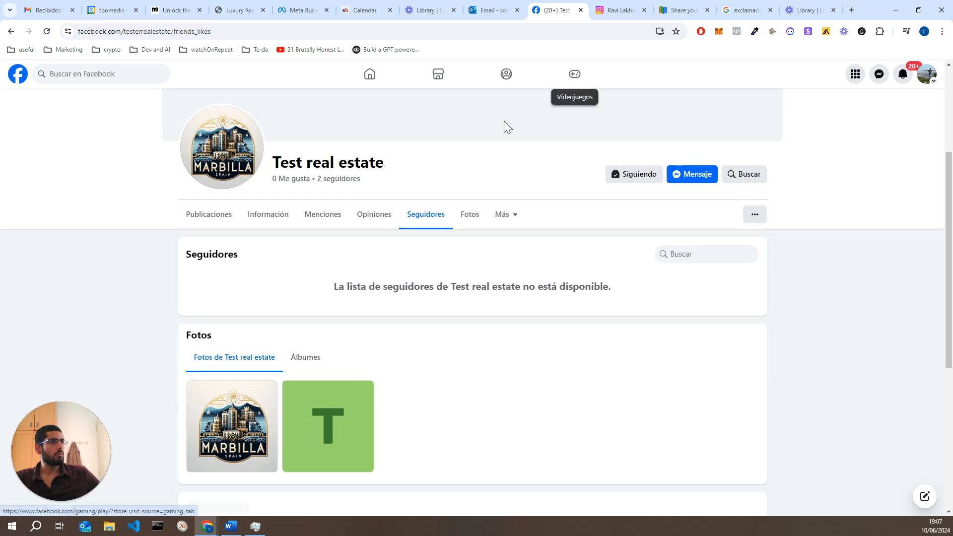
pyautogui.click(207, 214)
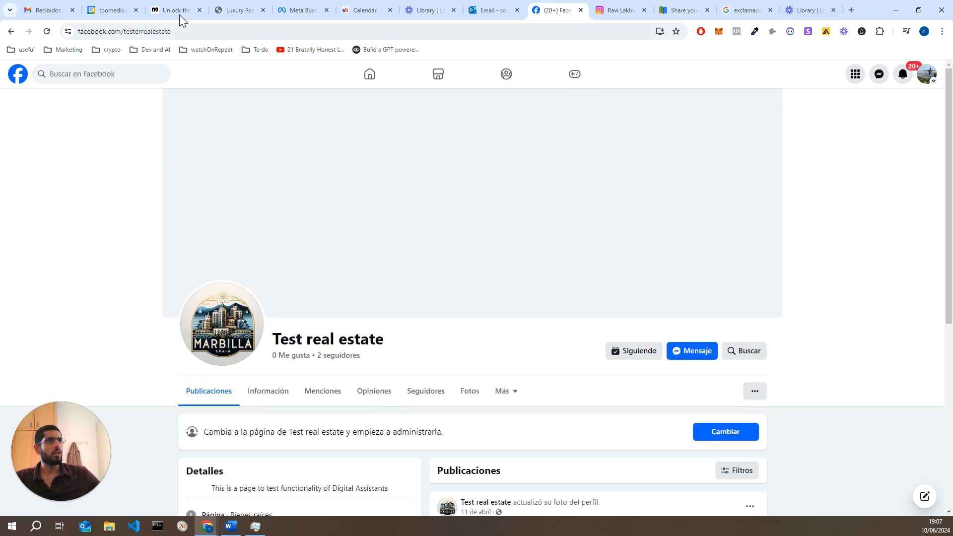
pyautogui.click(234, 10)
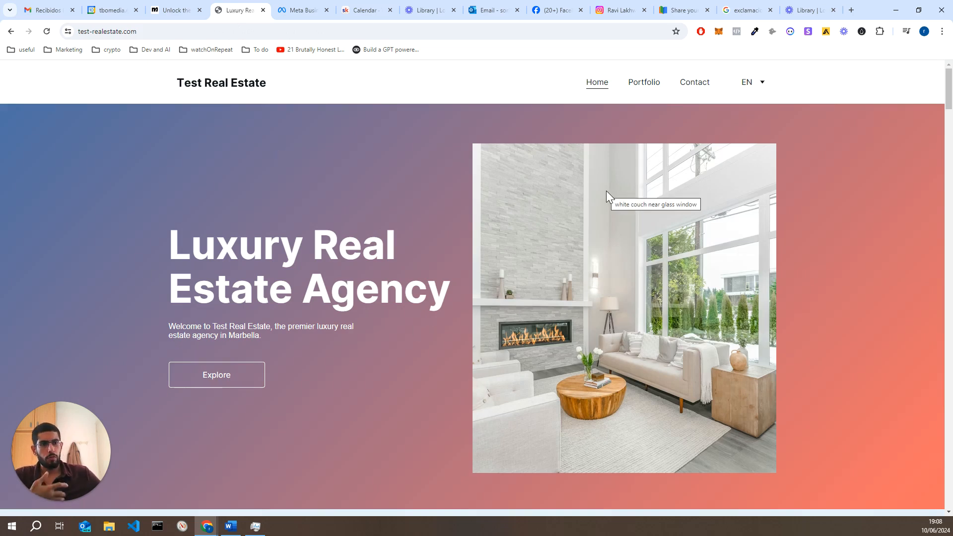
# Review the $15/month post-trial pricing and activate the 14-day free Pro trial
pyautogui.click(192, 9)
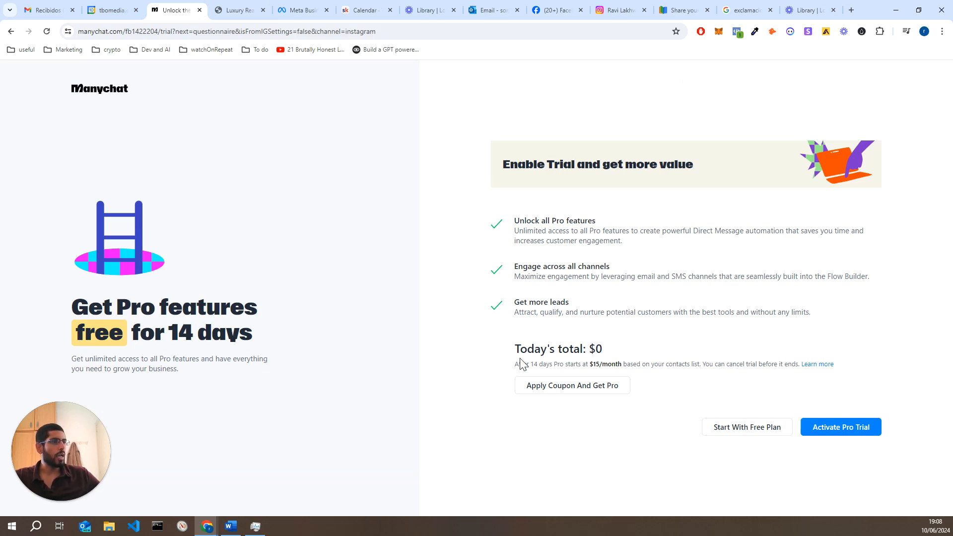
pyautogui.moveTo(515, 364); pyautogui.dragTo(622, 367)
pyautogui.click(559, 366)
pyautogui.click(621, 359)
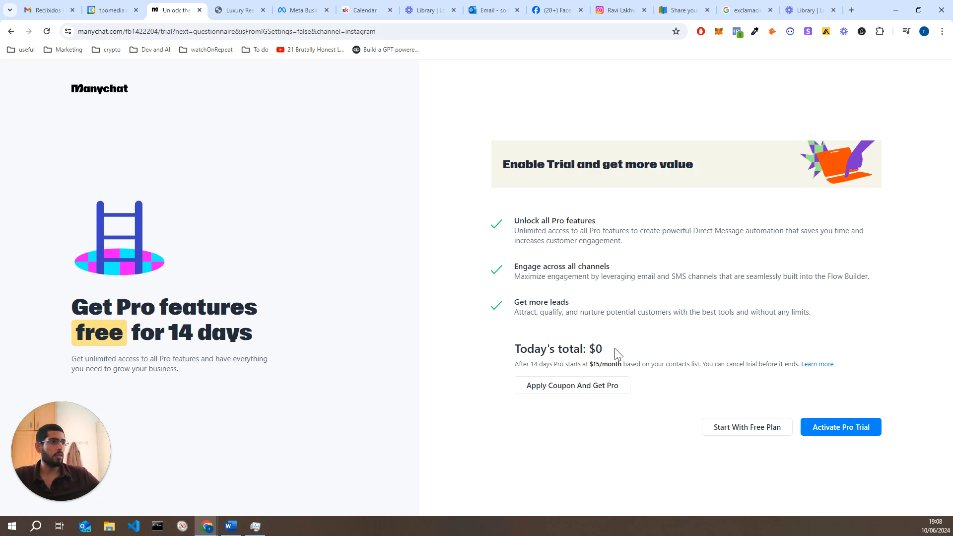
pyautogui.moveTo(589, 364); pyautogui.dragTo(600, 365)
pyautogui.click(633, 362)
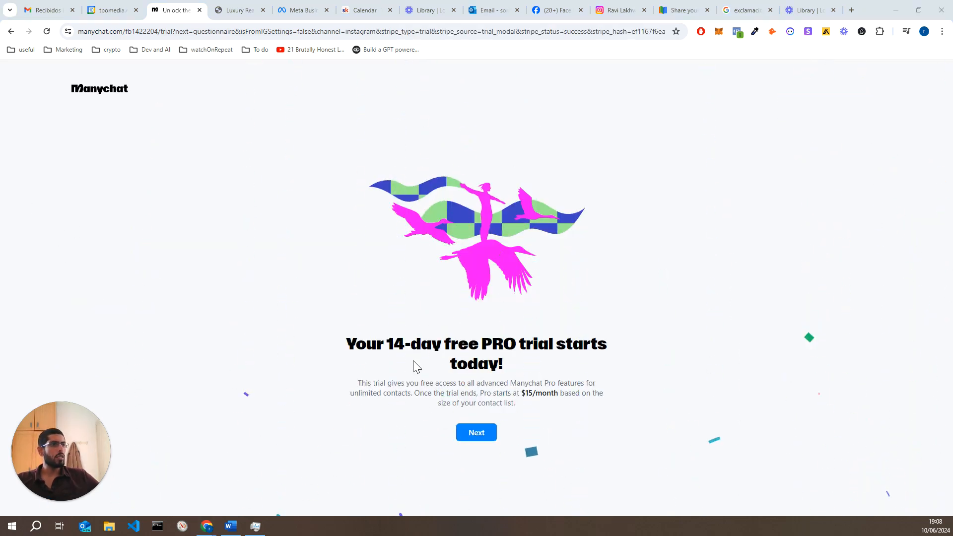
pyautogui.click(475, 434)
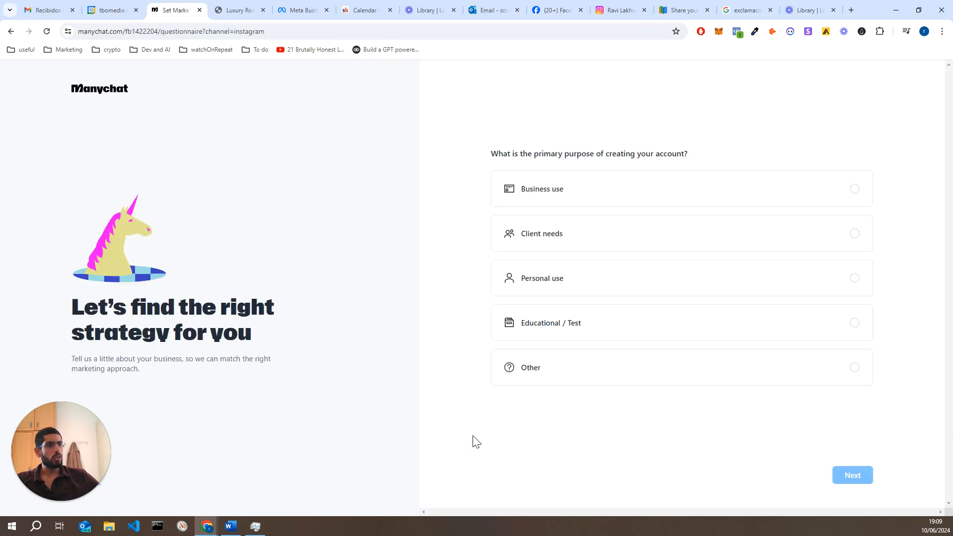
# Answer onboarding with Educational / Test, Personal project, Real estate niche and no other CRM
pyautogui.click(616, 337)
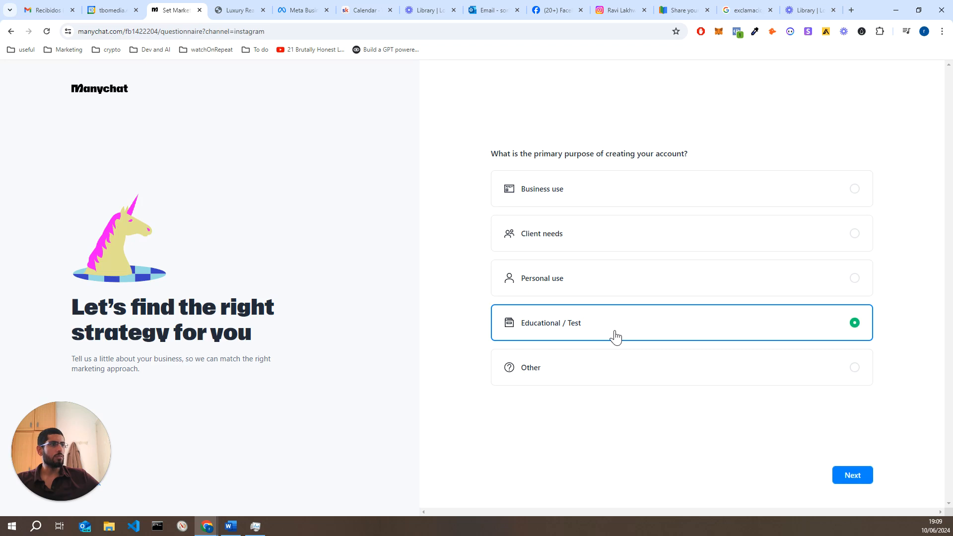
pyautogui.click(851, 483)
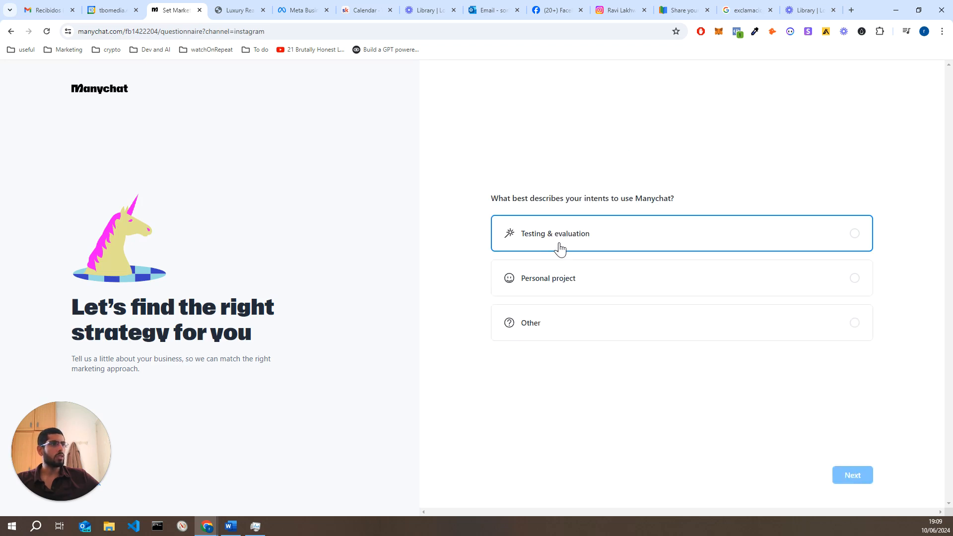
pyautogui.click(579, 279)
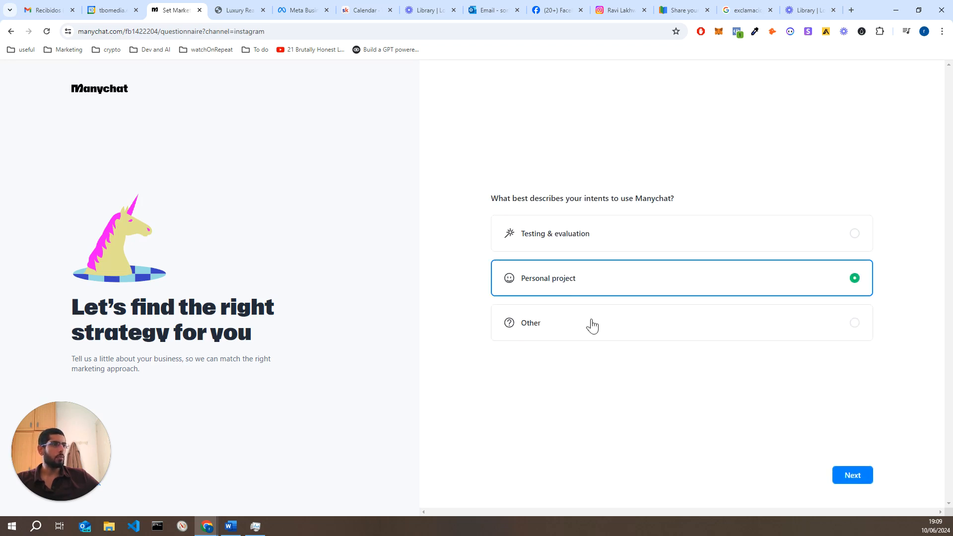
pyautogui.click(846, 482)
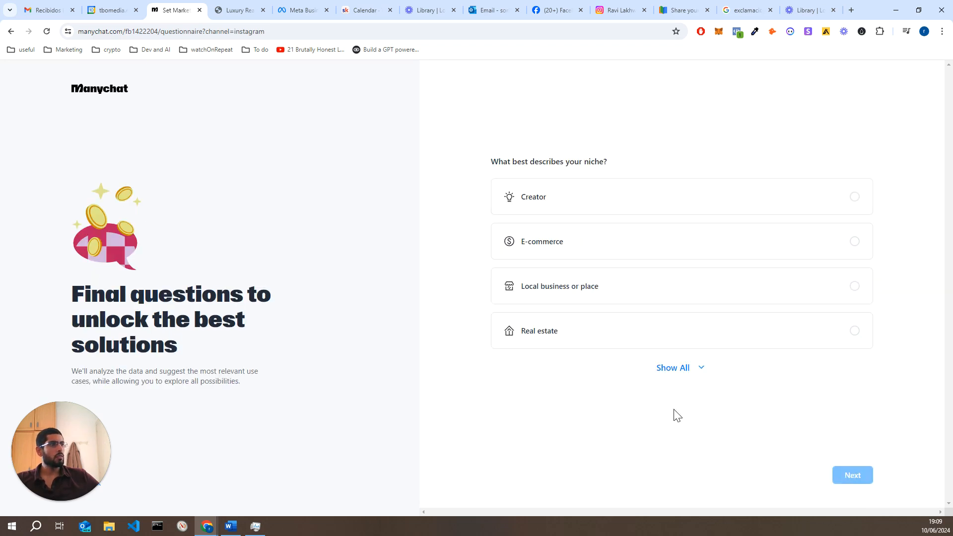
pyautogui.click(589, 332)
pyautogui.click(845, 486)
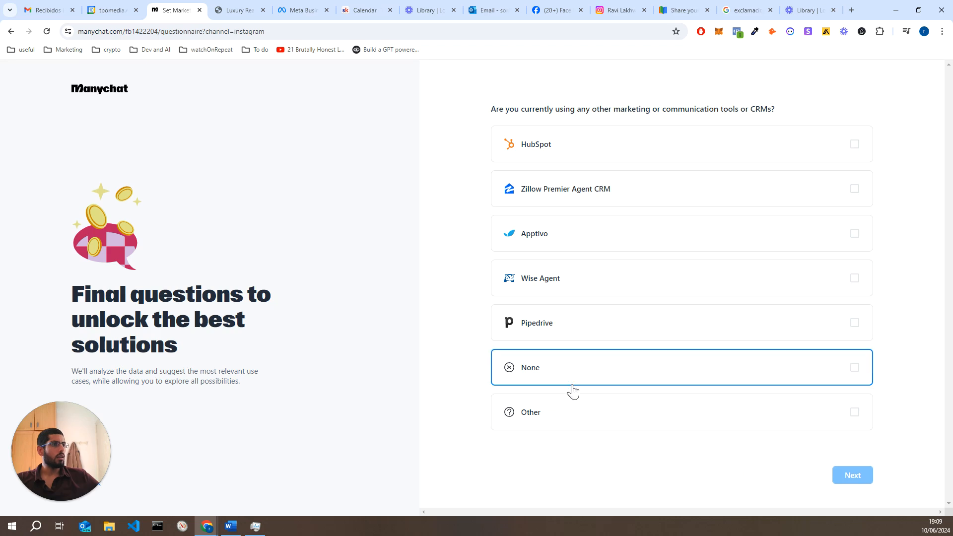
pyautogui.click(571, 391)
pyautogui.click(867, 476)
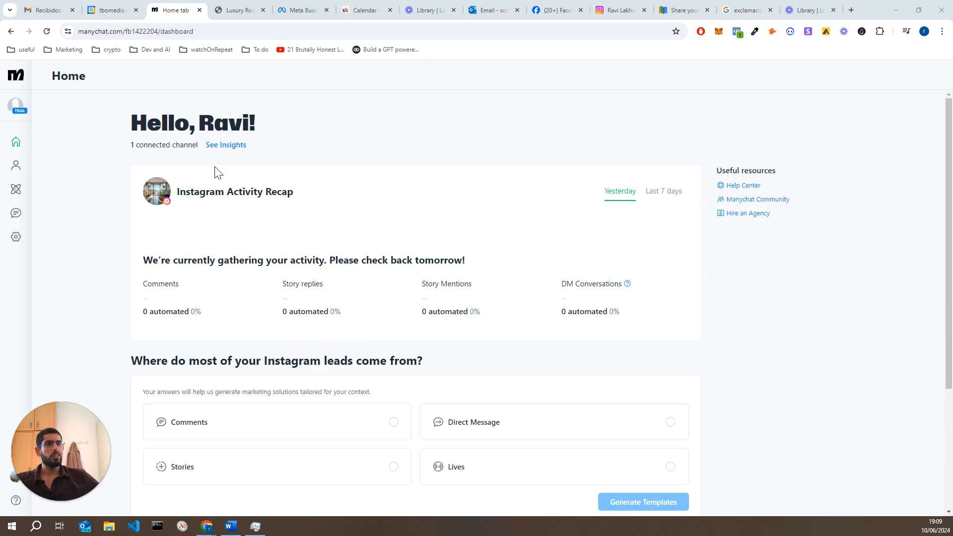
# Open the Messenger channel settings and begin connecting a Facebook Page
pyautogui.click(16, 240)
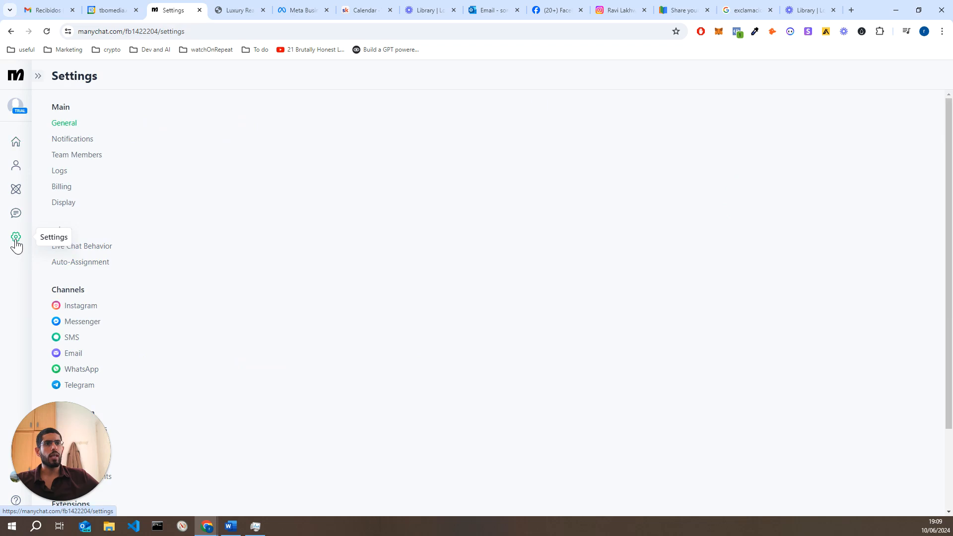
pyautogui.click(93, 323)
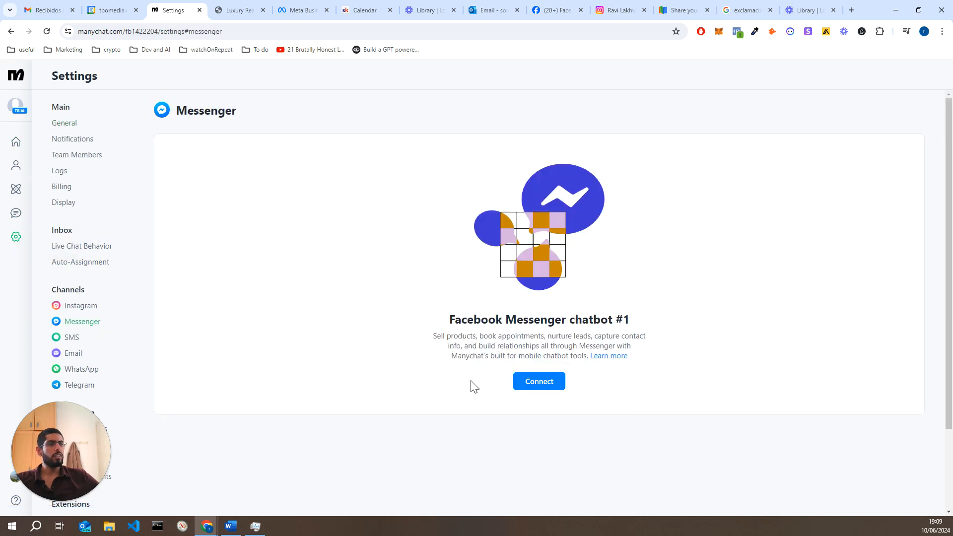
pyautogui.click(554, 385)
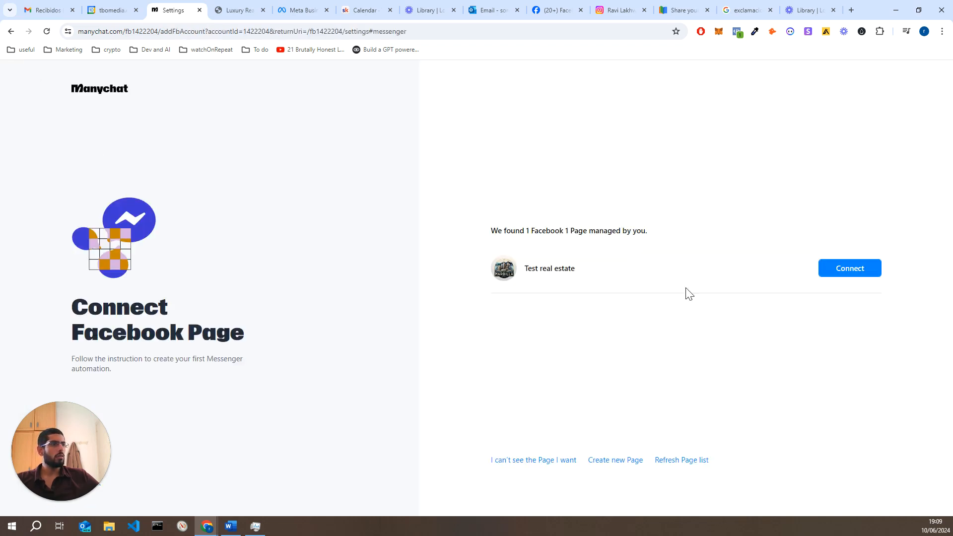
pyautogui.tripleClick(577, 272)
pyautogui.click(590, 270)
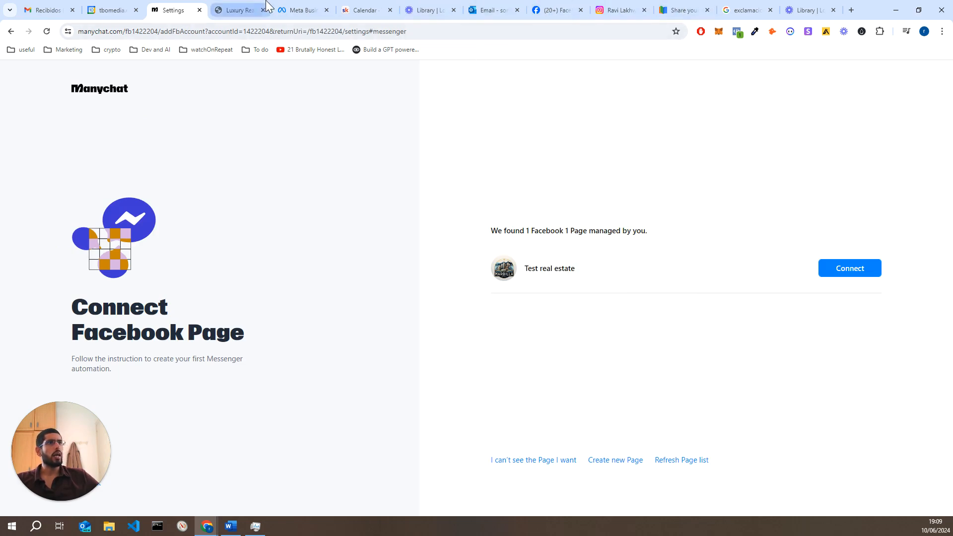
# Verify the Test real estate page in Meta Business Suite and connect it for Messenger
pyautogui.click(300, 10)
pyautogui.moveTo(282, 98)
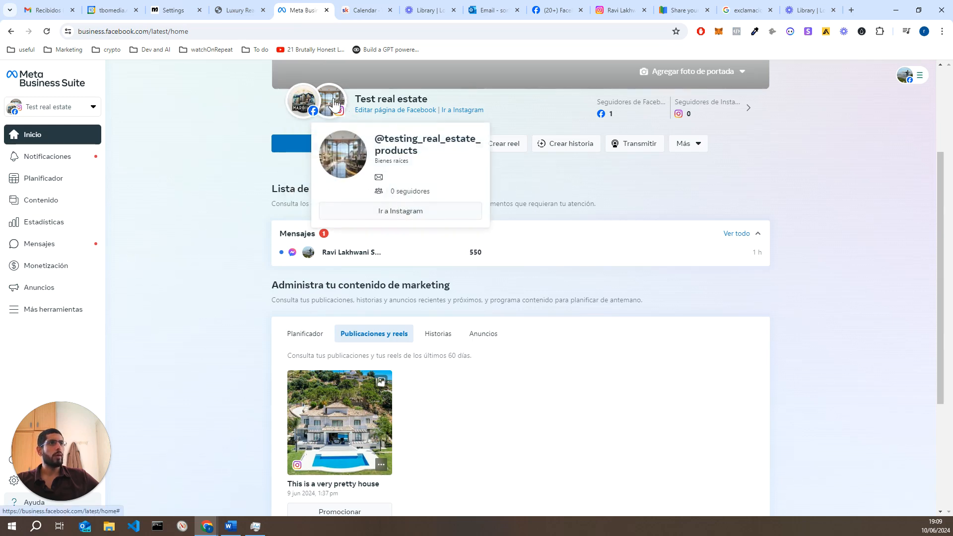
pyautogui.click(182, 7)
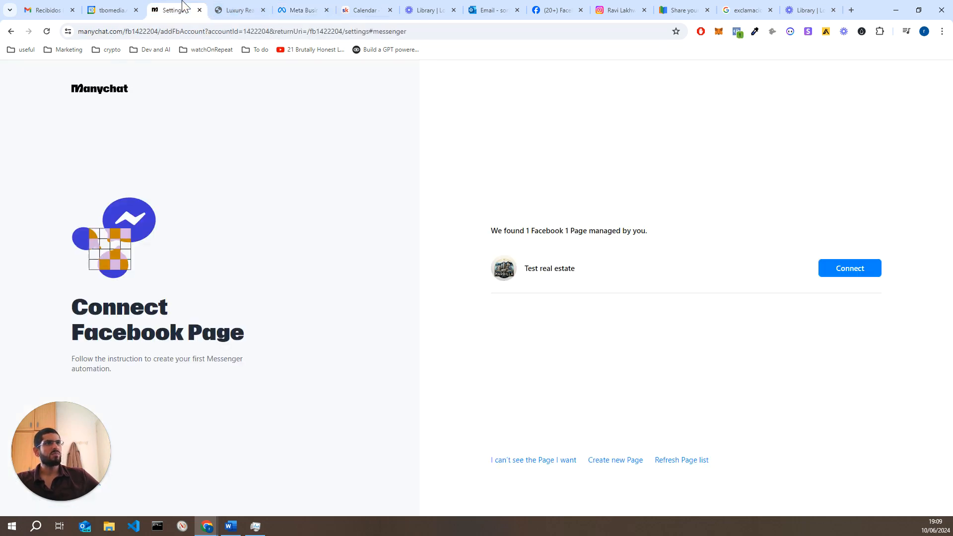
pyautogui.click(823, 274)
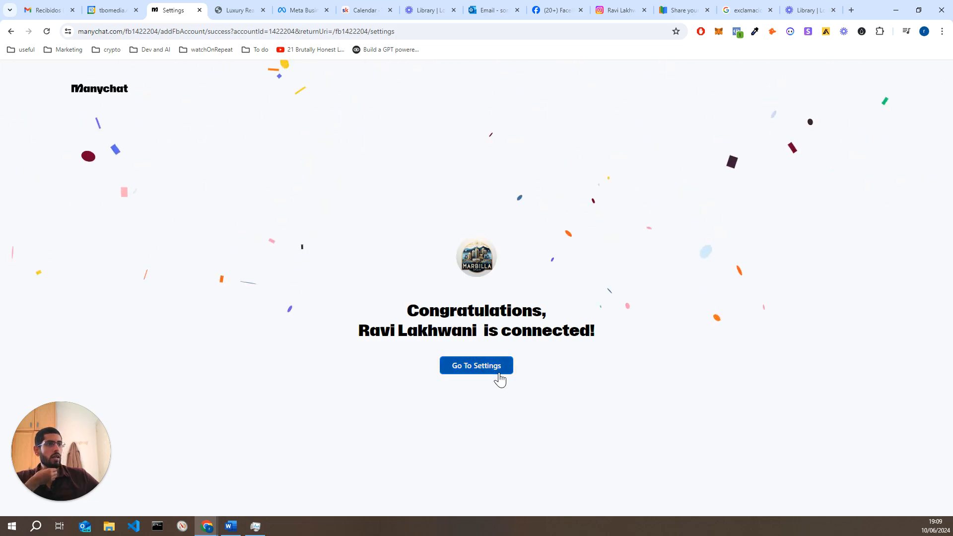
pyautogui.click(499, 371)
# Open the Instagram channel settings for the connected account, then go to the automations list
pyautogui.click(74, 306)
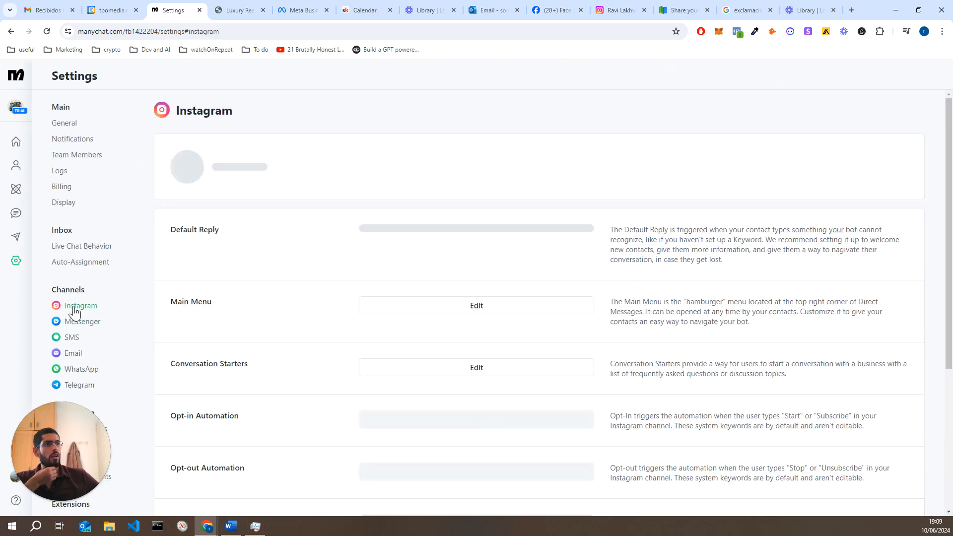
pyautogui.click(74, 328)
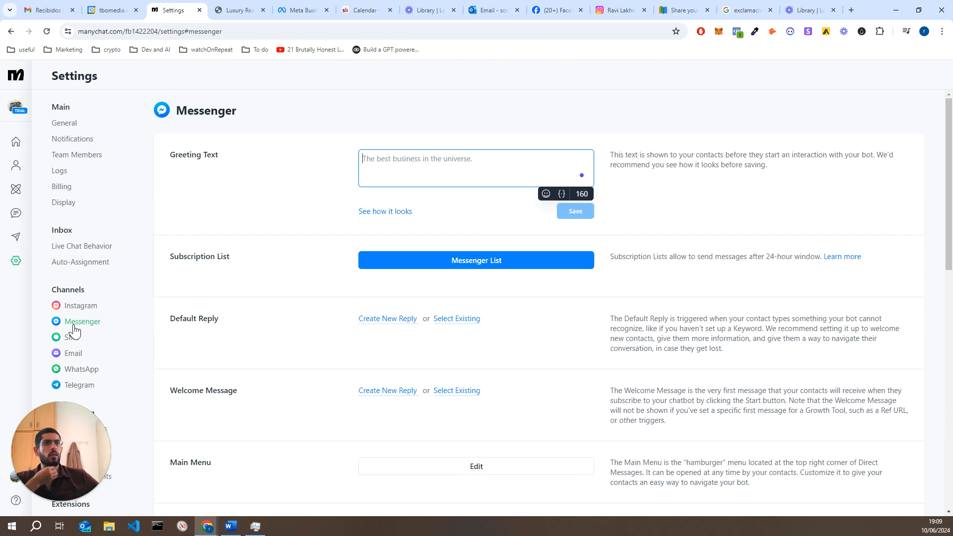
pyautogui.click(78, 305)
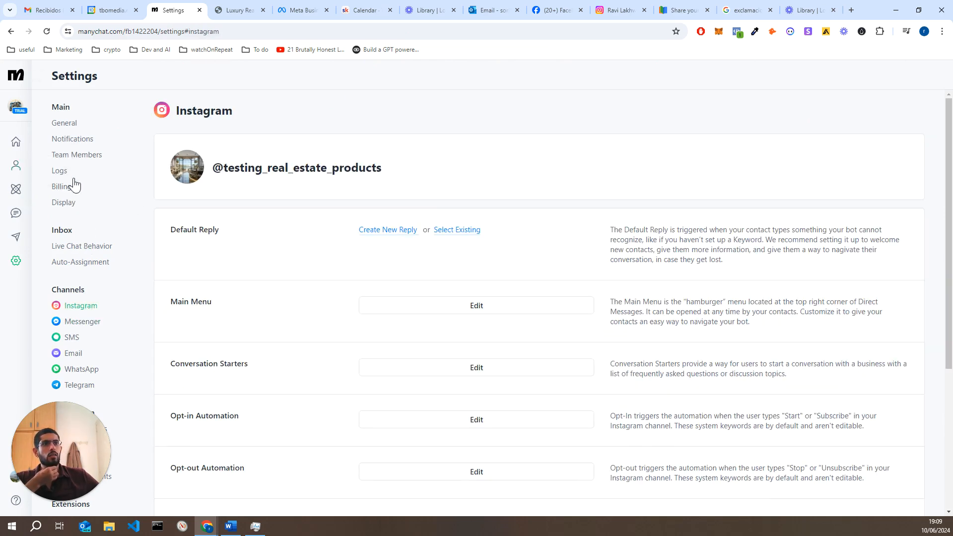
pyautogui.click(18, 197)
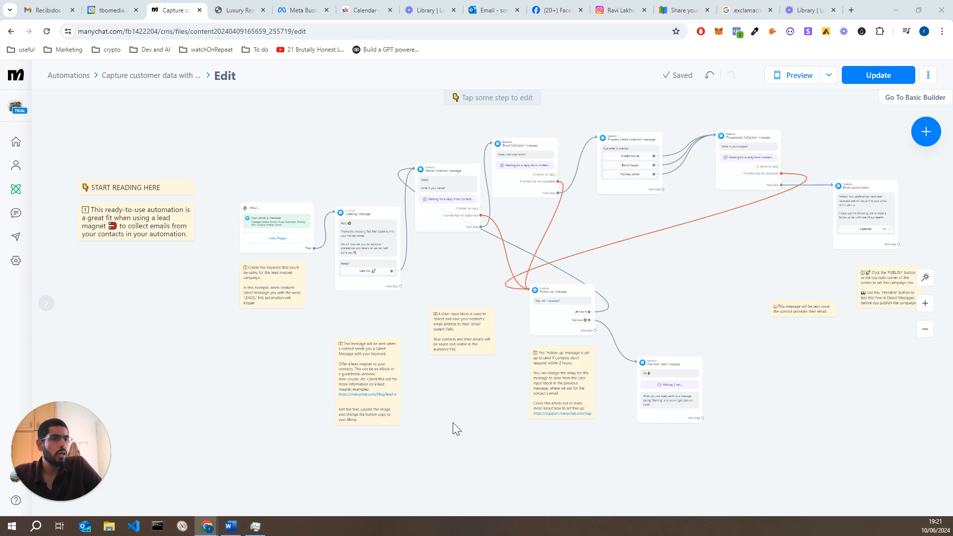
pyautogui.moveTo(352, 323); pyautogui.dragTo(290, 350)
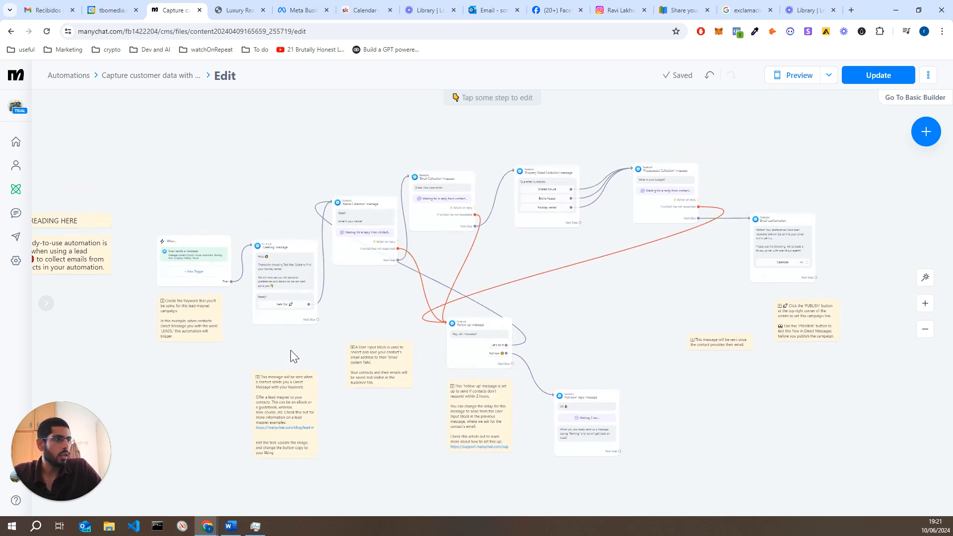
pyautogui.moveTo(246, 382); pyautogui.dragTo(355, 384)
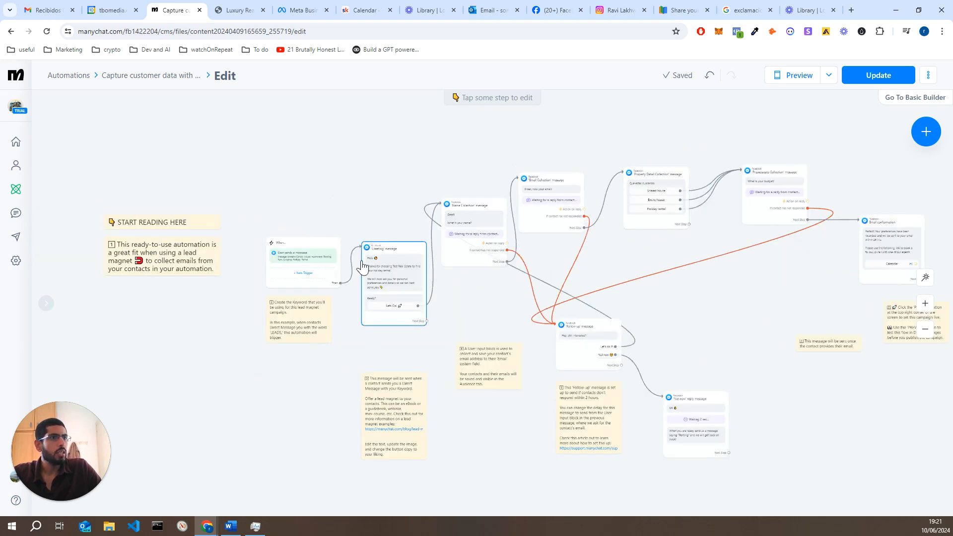
pyautogui.click(292, 257)
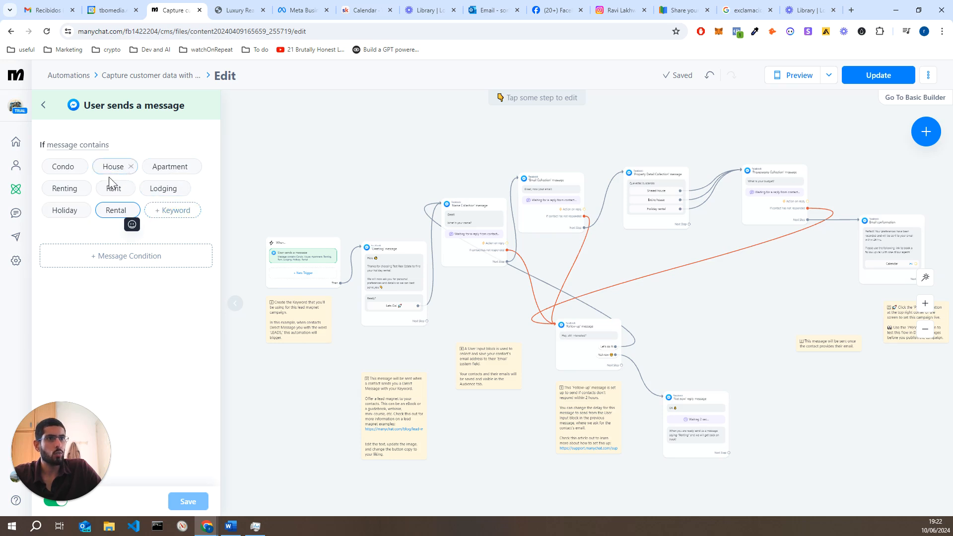
pyautogui.click(315, 197)
pyautogui.click(313, 195)
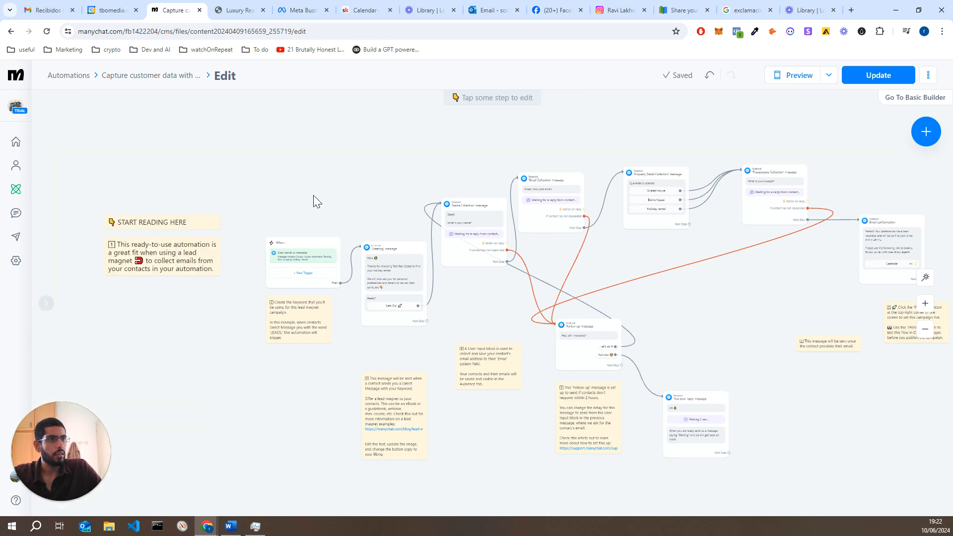
pyautogui.click(396, 283)
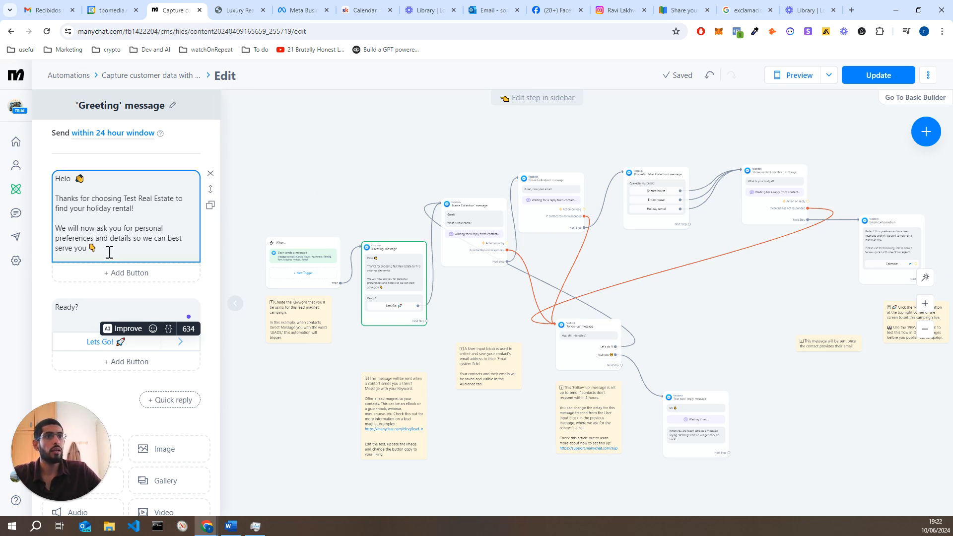
pyautogui.scroll(3, 397, 312)
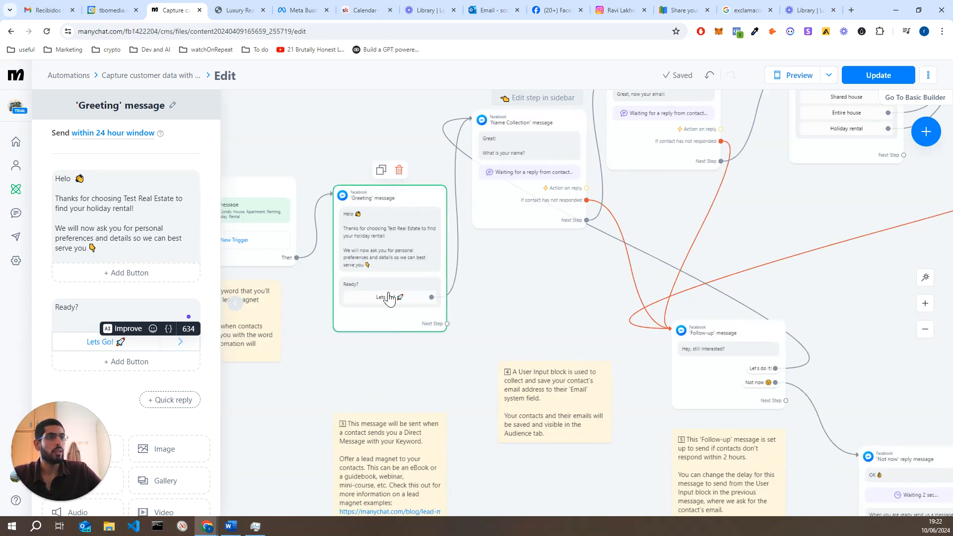
pyautogui.click(497, 303)
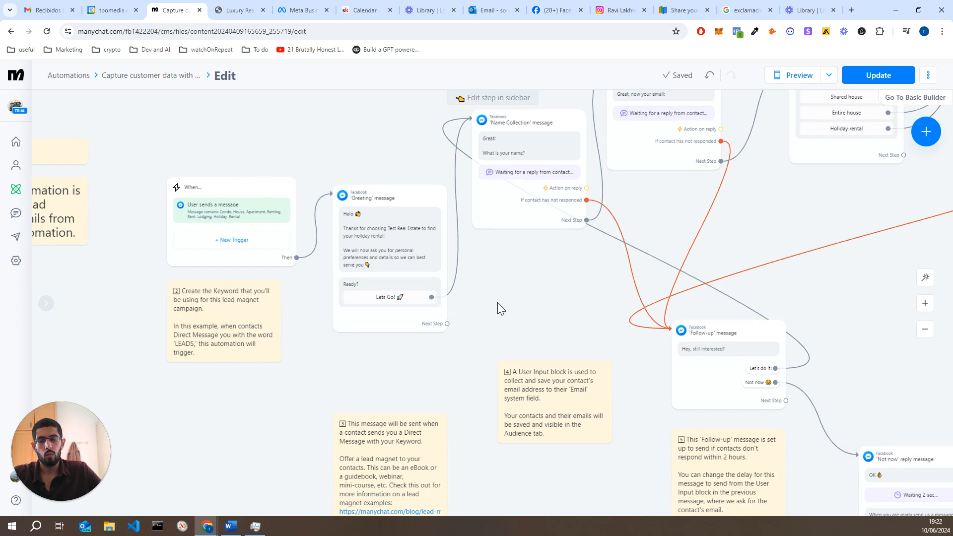
# Pan around the flow canvas and select the Greeting message step
pyautogui.hscroll(3, 442, 281)
pyautogui.scroll(2, 442, 281)
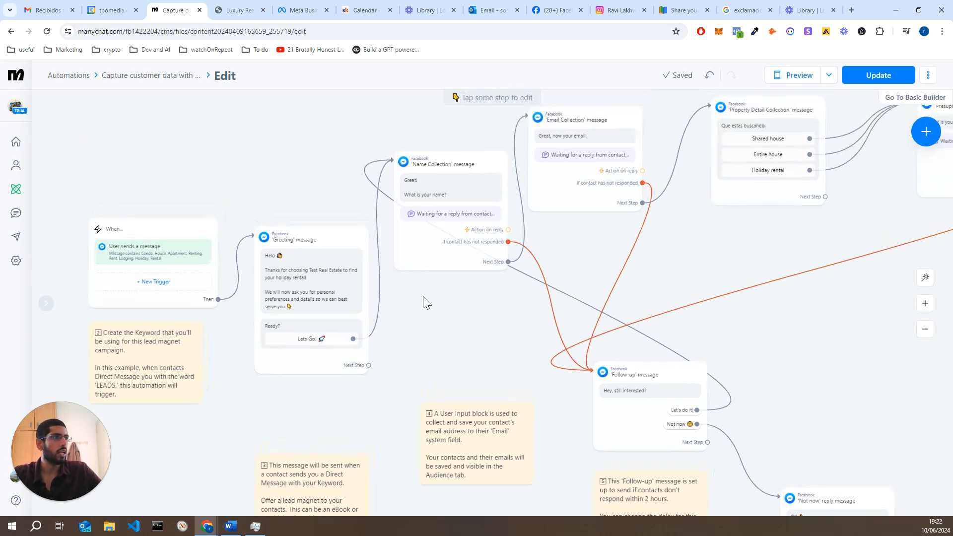
pyautogui.hscroll(4, 525, 266)
pyautogui.scroll(2, 526, 266)
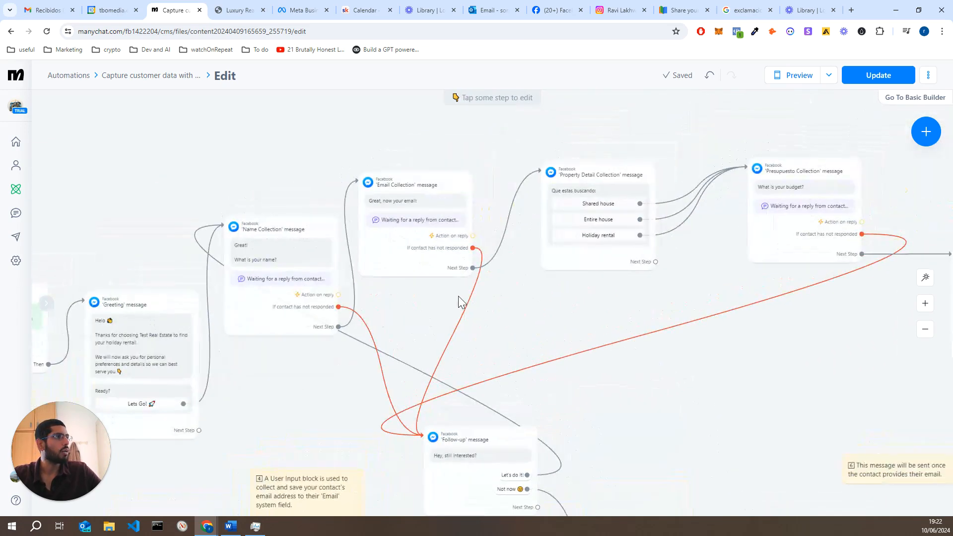
pyautogui.moveTo(594, 299); pyautogui.dragTo(661, 254)
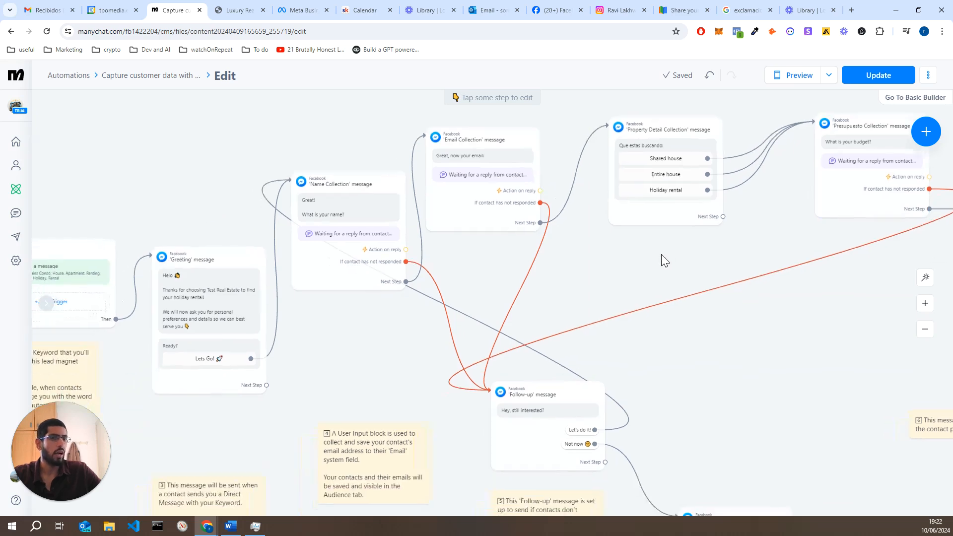
pyautogui.moveTo(296, 380); pyautogui.dragTo(347, 364)
pyautogui.click(252, 345)
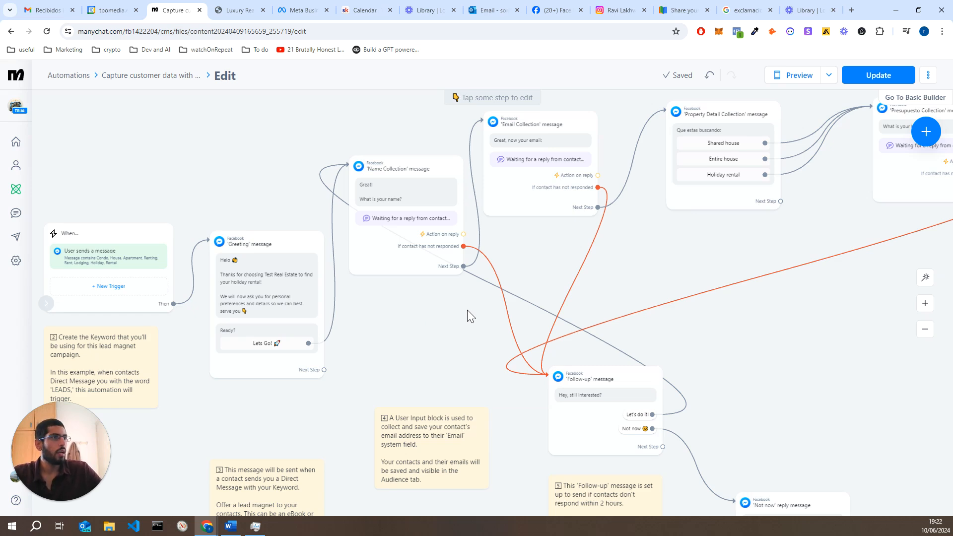
# Pan to the later steps and open the Property Detail Collection message text for editing
pyautogui.moveTo(444, 335); pyautogui.dragTo(409, 371)
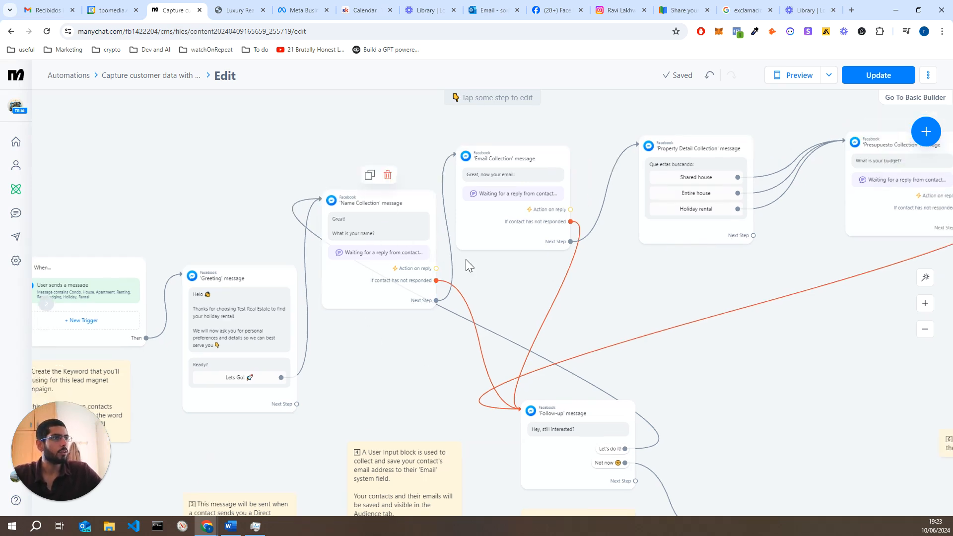
pyautogui.moveTo(498, 281); pyautogui.dragTo(393, 295)
pyautogui.moveTo(549, 276); pyautogui.dragTo(486, 278)
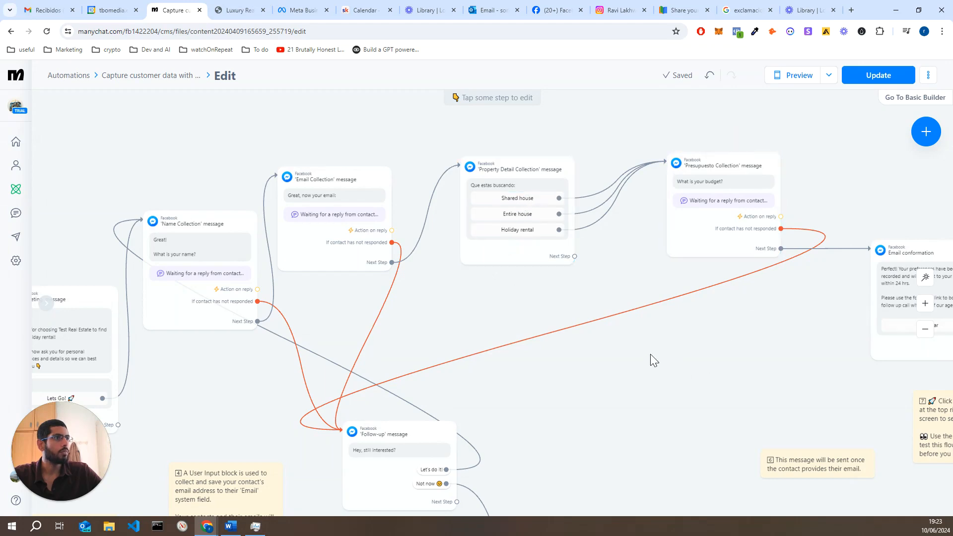
pyautogui.click(513, 198)
pyautogui.click(124, 180)
# Replace 'Que estas buscando:' with 'What are you looking for?' and save the flow
pyautogui.moveTo(122, 179); pyautogui.dragTo(57, 185)
pyautogui.write('Wha')
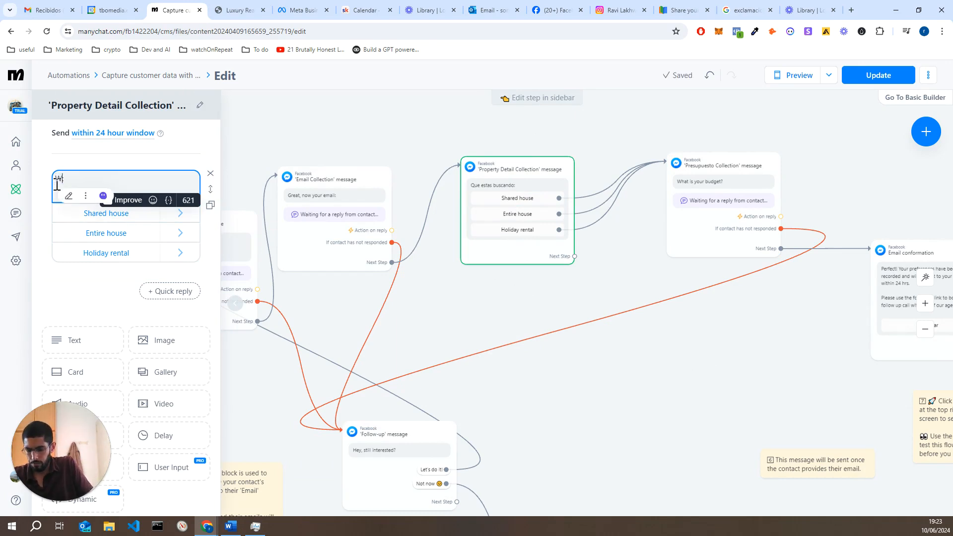
pyautogui.write('t are you looking for')
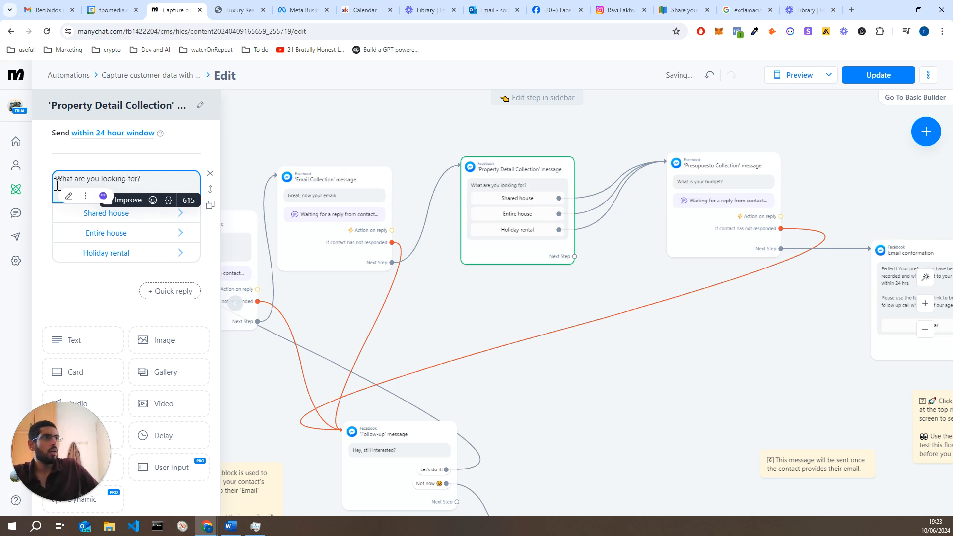
pyautogui.write('?')
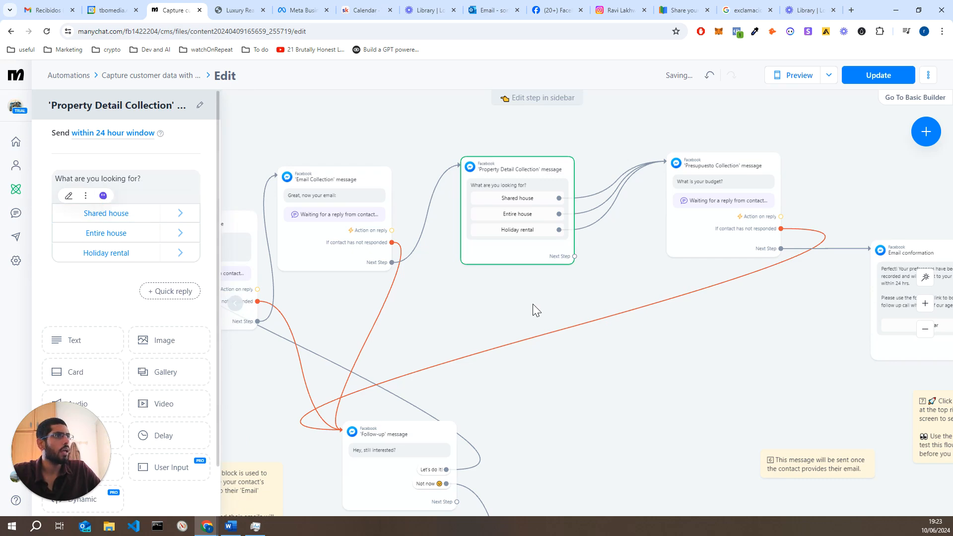
pyautogui.click(532, 304)
pyautogui.moveTo(639, 270); pyautogui.dragTo(554, 284)
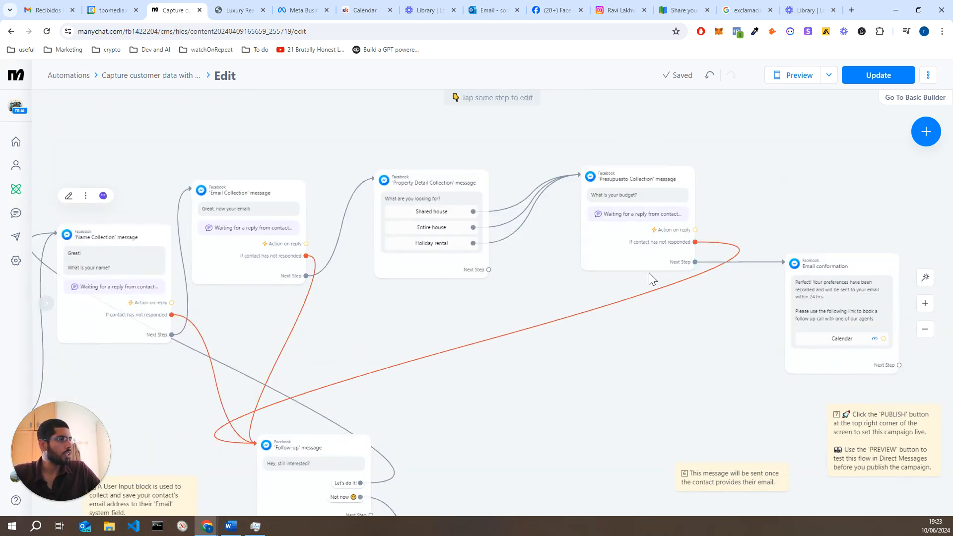
pyautogui.moveTo(739, 349); pyautogui.dragTo(654, 297)
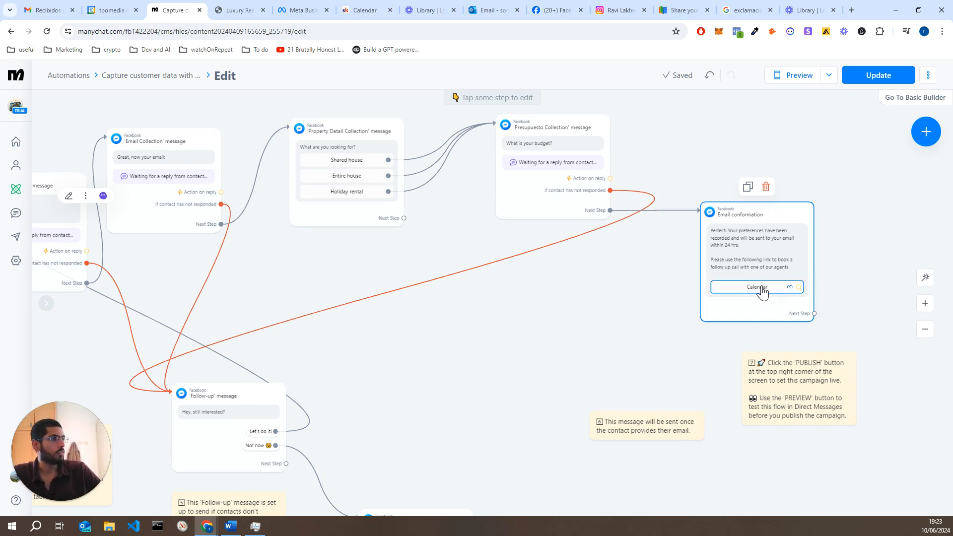
# Open the Email conformation Calendar button's booking link in a new browser tab
pyautogui.click(762, 292)
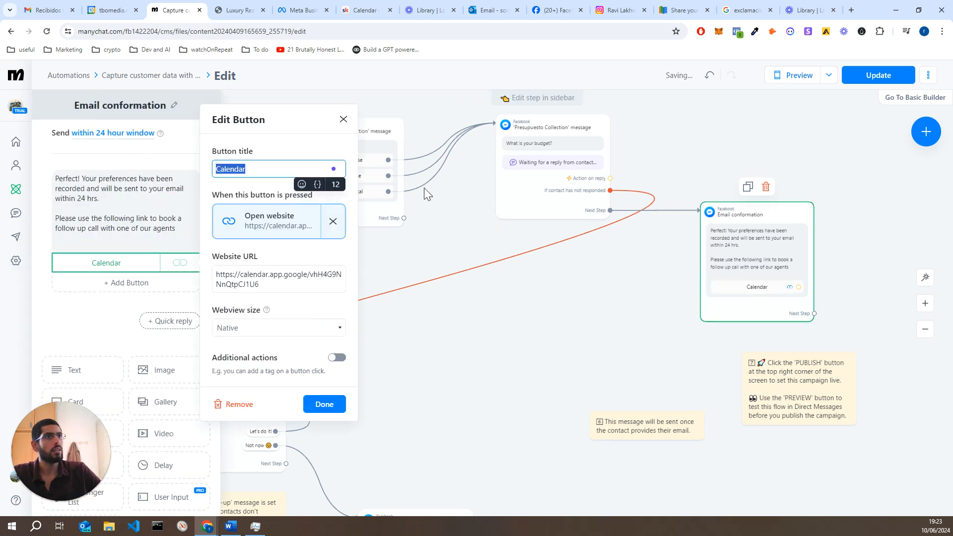
pyautogui.click(291, 232)
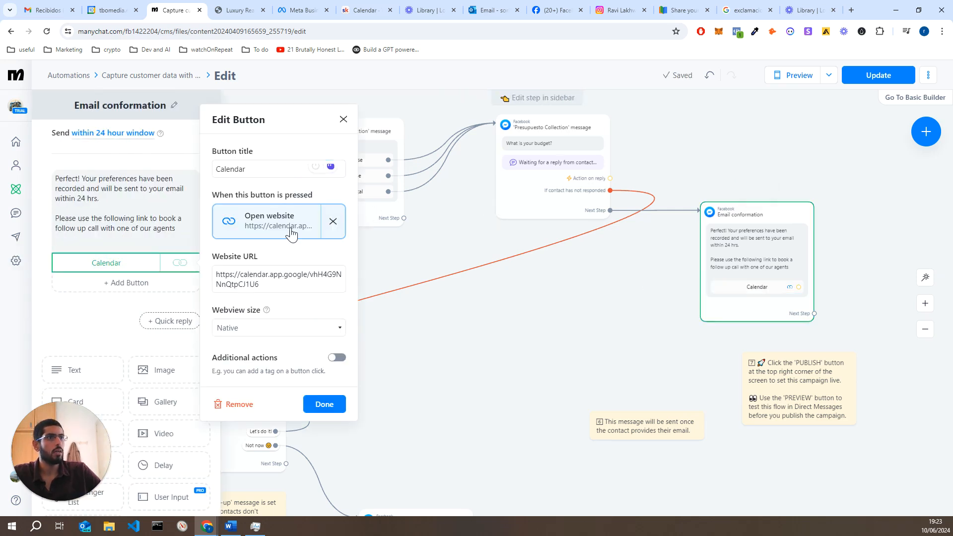
pyautogui.doubleClick(310, 280)
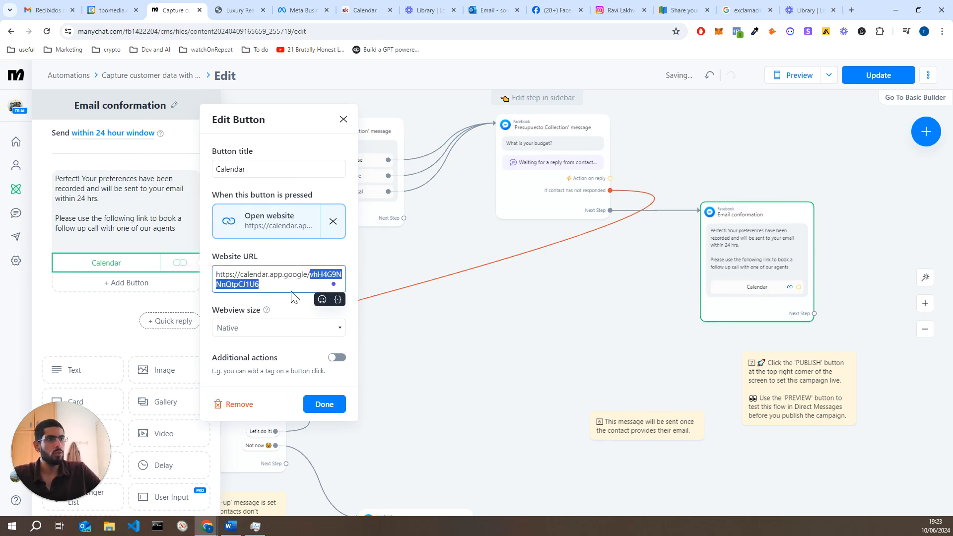
pyautogui.tripleClick(294, 288)
pyautogui.doubleClick(293, 288)
pyautogui.tripleClick(294, 287)
pyautogui.doubleClick(294, 286)
pyautogui.click(282, 284)
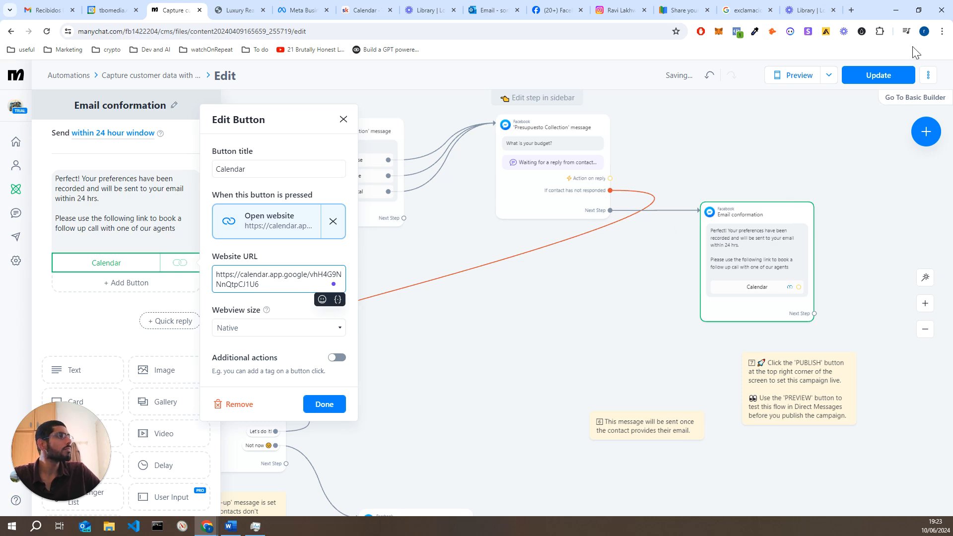
pyautogui.tripleClick(308, 278)
pyautogui.rightClick(308, 278)
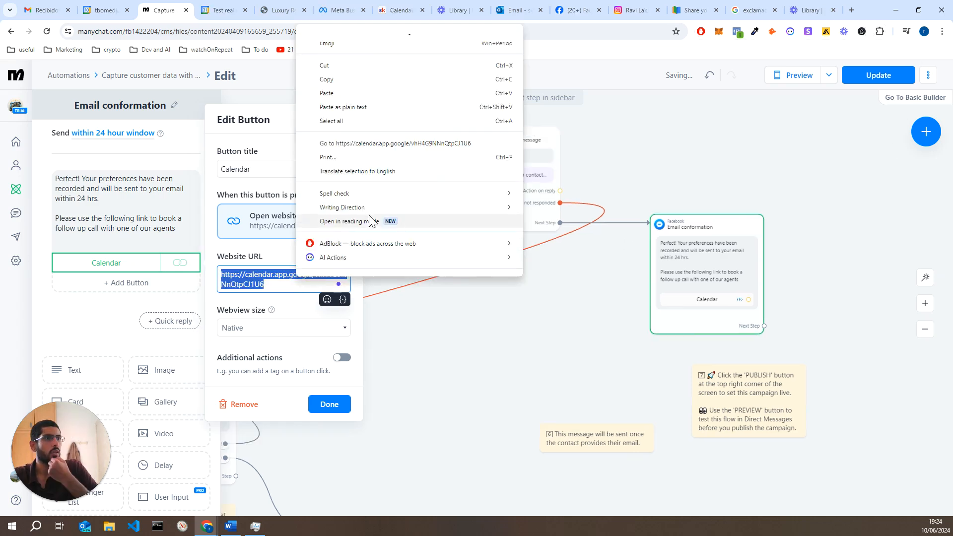
pyautogui.click(383, 144)
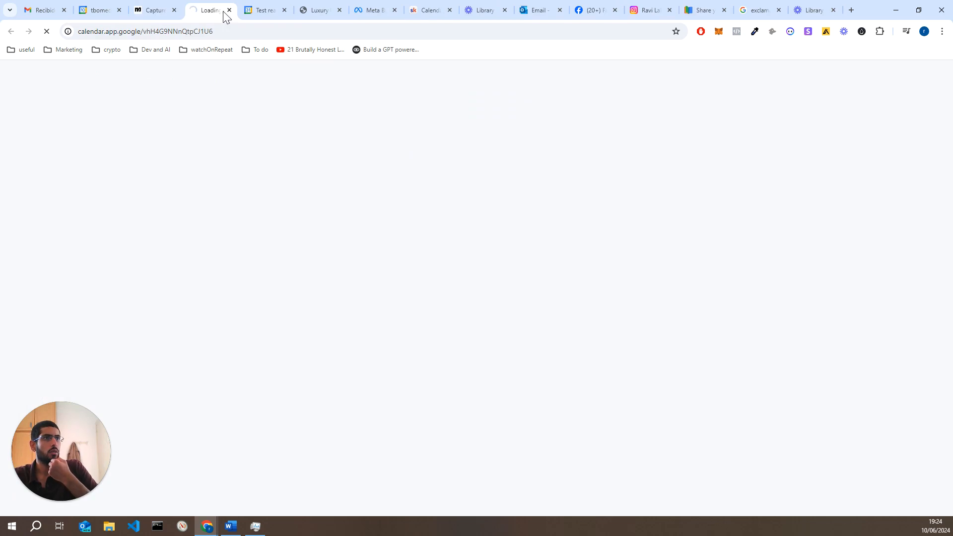
# Look over the booking pages and Google Calendar week view, discarding an accidental new event
pyautogui.click(268, 9)
pyautogui.click(208, 10)
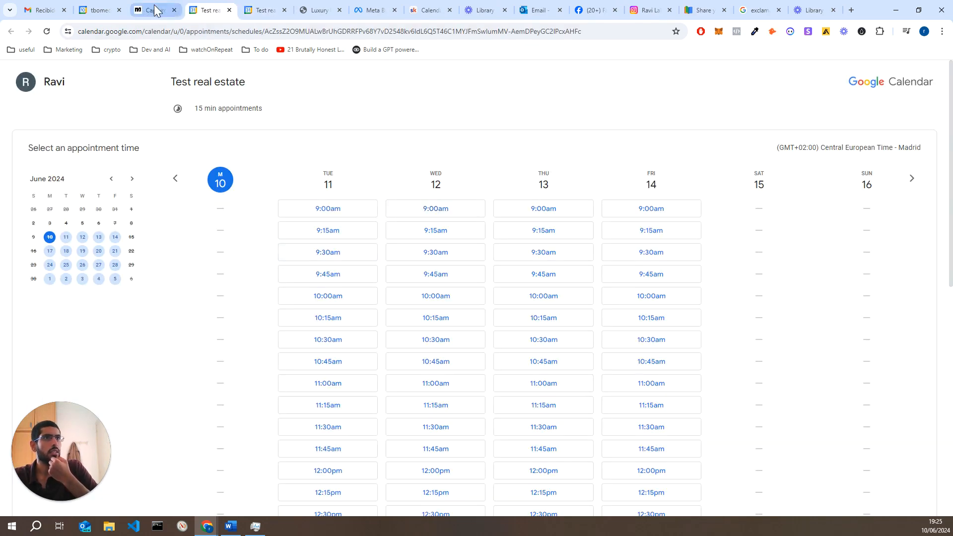
pyautogui.click(91, 11)
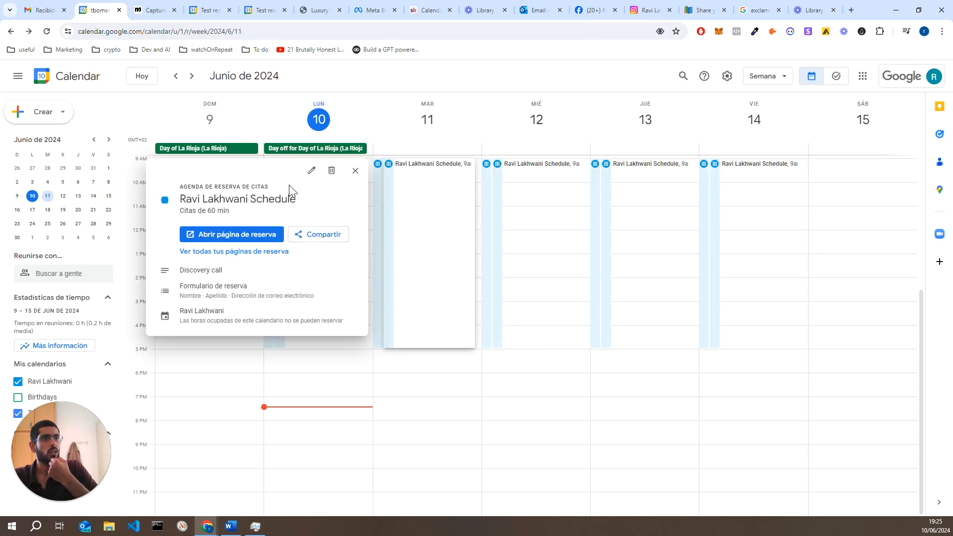
pyautogui.click(63, 120)
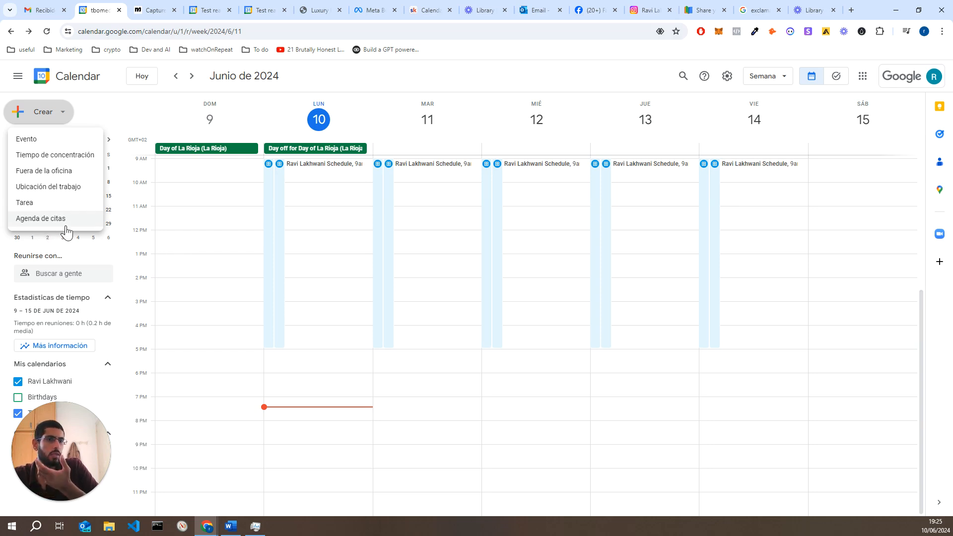
pyautogui.click(399, 112)
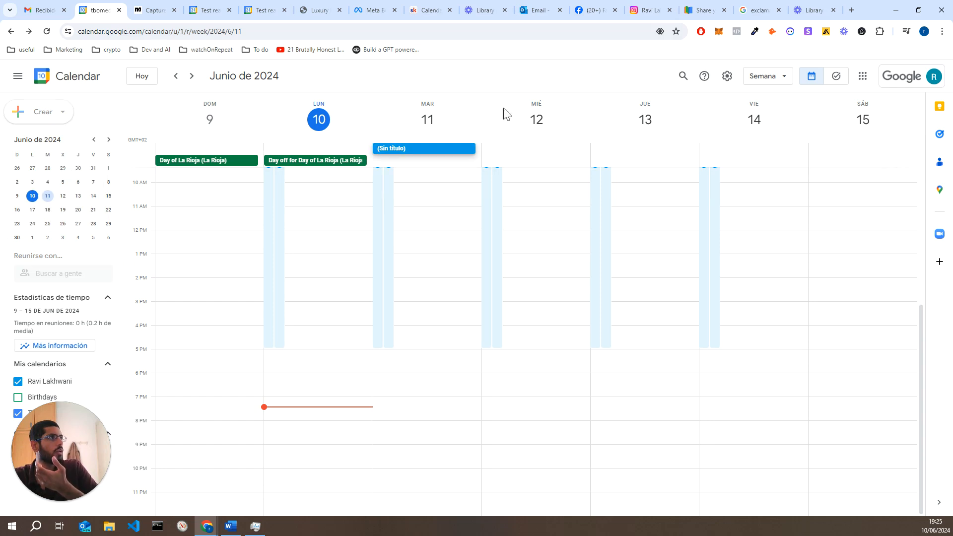
pyautogui.press('Escape')
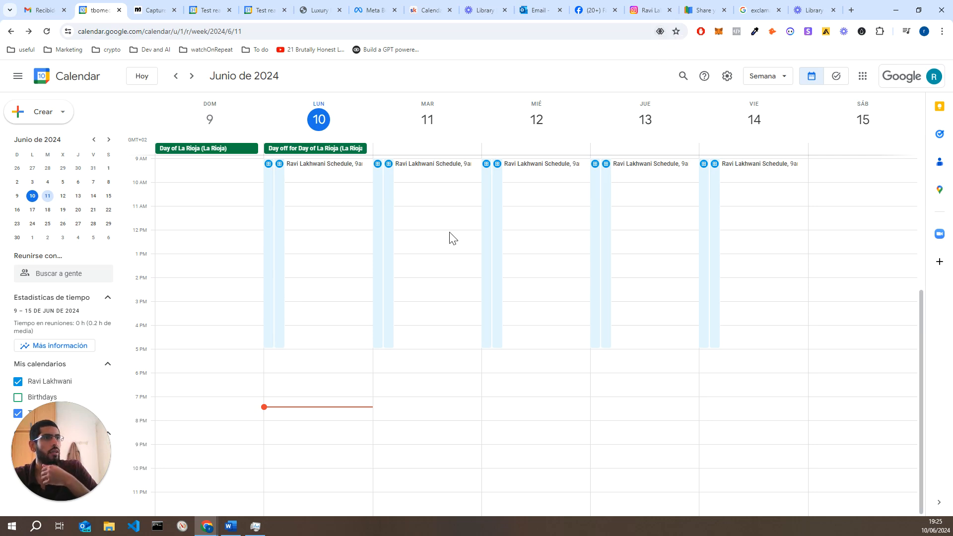
# Review Tuesday's 60-minute Discovery call booking schedule, then return to the Manychat editor
pyautogui.click(386, 268)
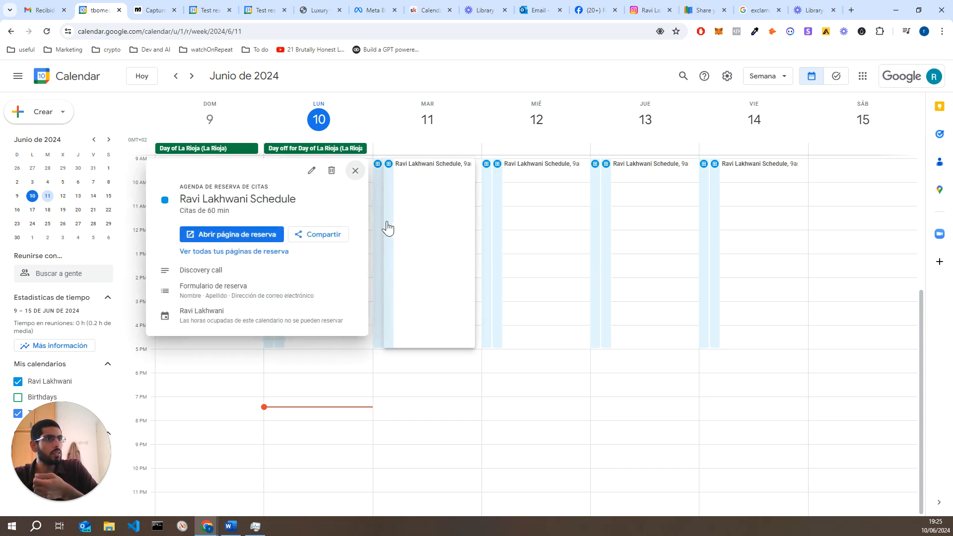
pyautogui.click(423, 136)
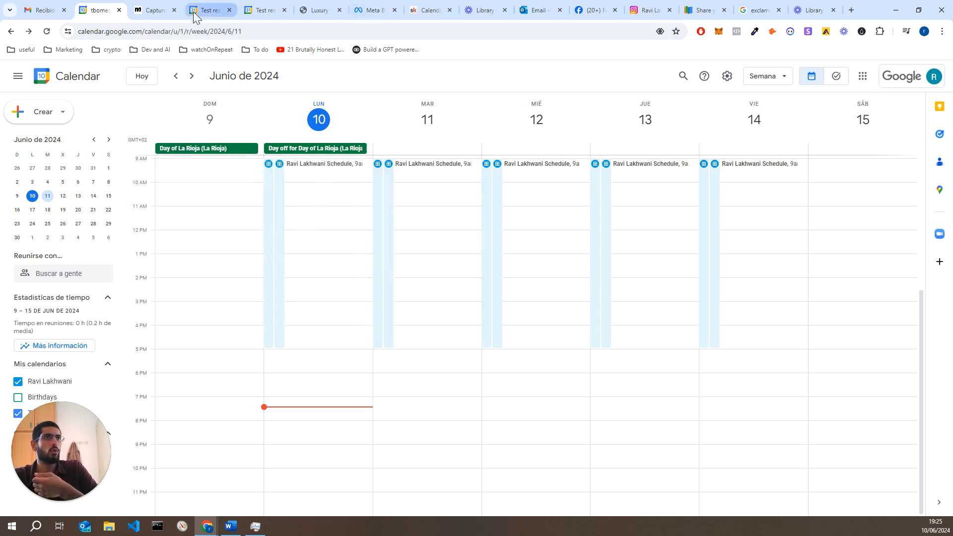
pyautogui.click(161, 11)
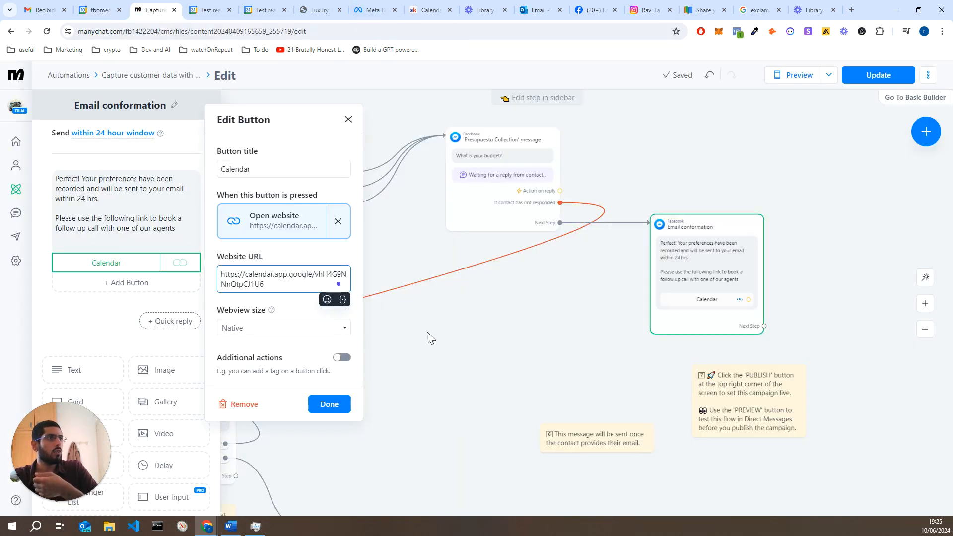
# Close the calendar button settings and email confirmation editor, then pan to the flow's start
pyautogui.click(534, 322)
pyautogui.click(271, 410)
pyautogui.moveTo(289, 404); pyautogui.dragTo(542, 387)
pyautogui.moveTo(319, 389); pyautogui.dragTo(267, 412)
# Open the Name Collection step's editor to review it, then close it
pyautogui.click(238, 272)
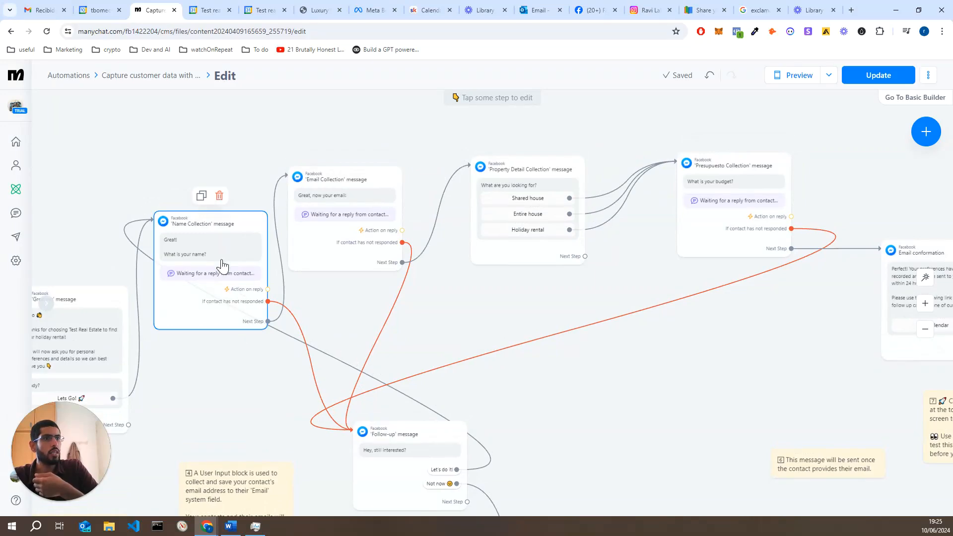
pyautogui.click(226, 273)
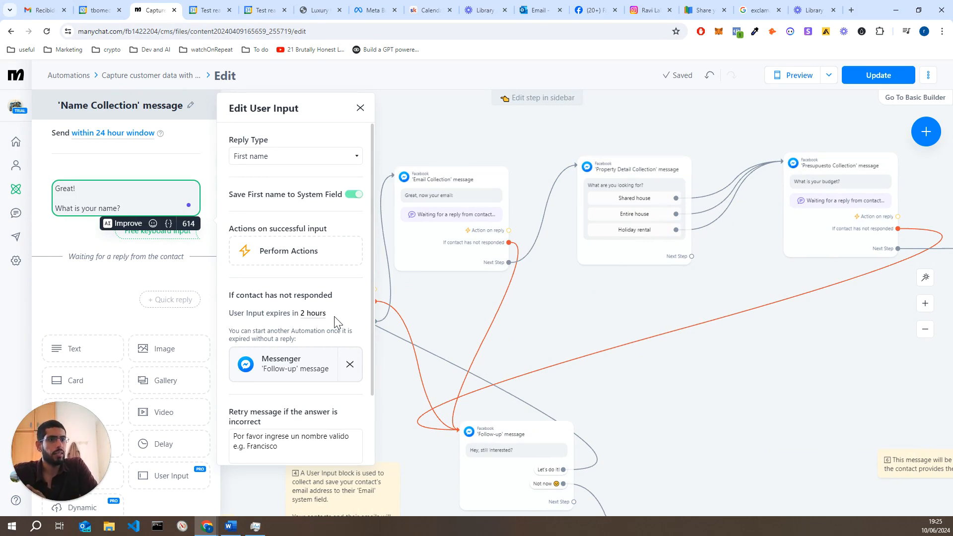
pyautogui.click(459, 316)
# Review the 'Not now' reply message, which asks contacts to message "Renting", and zoom out
pyautogui.click(505, 454)
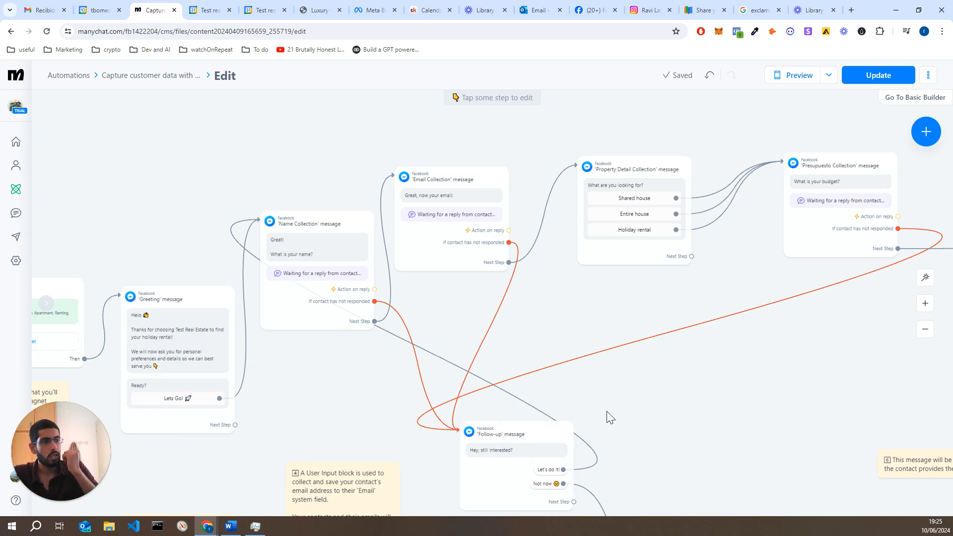
pyautogui.moveTo(606, 415); pyautogui.dragTo(524, 344)
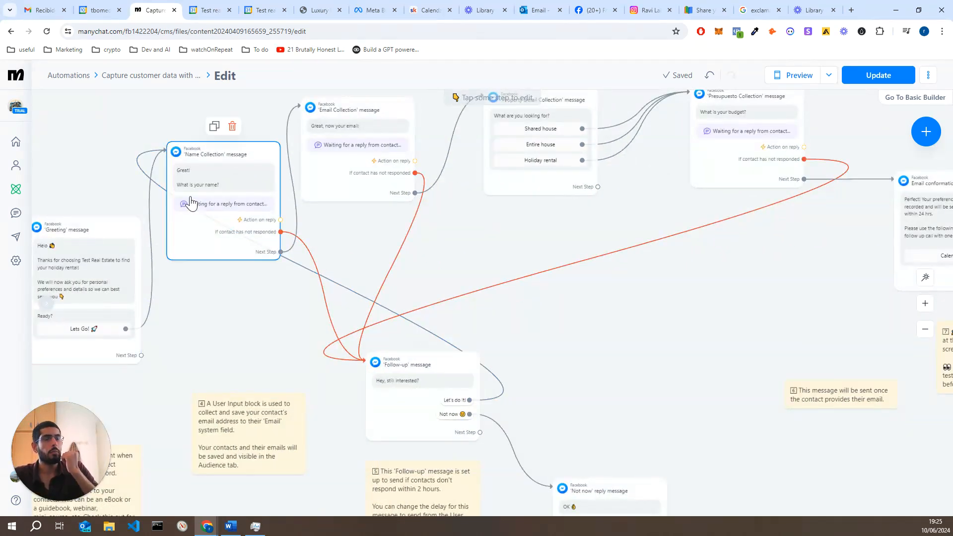
pyautogui.moveTo(602, 389); pyautogui.dragTo(530, 292)
pyautogui.click(551, 412)
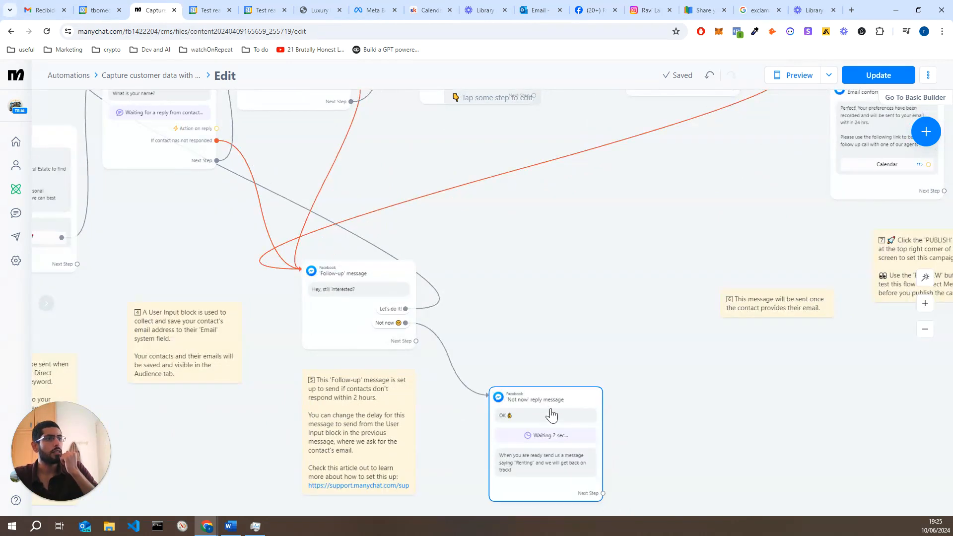
pyautogui.click(544, 464)
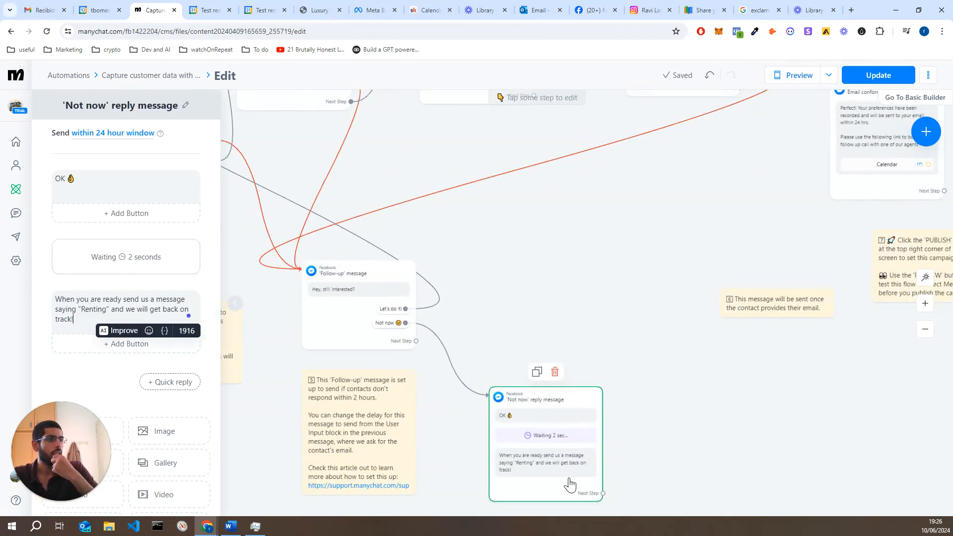
pyautogui.click(650, 424)
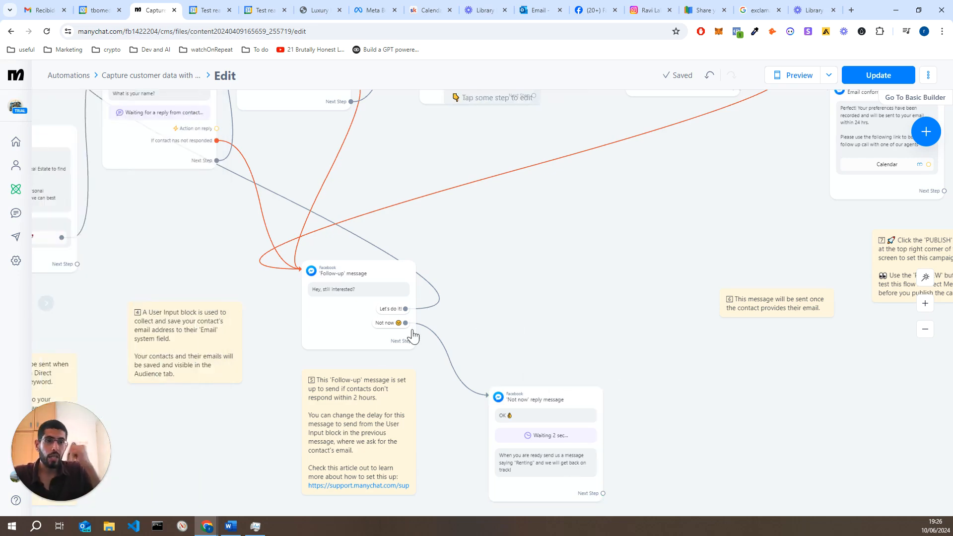
pyautogui.scroll(-3, 355, 349)
pyautogui.hscroll(-5, 319, 367)
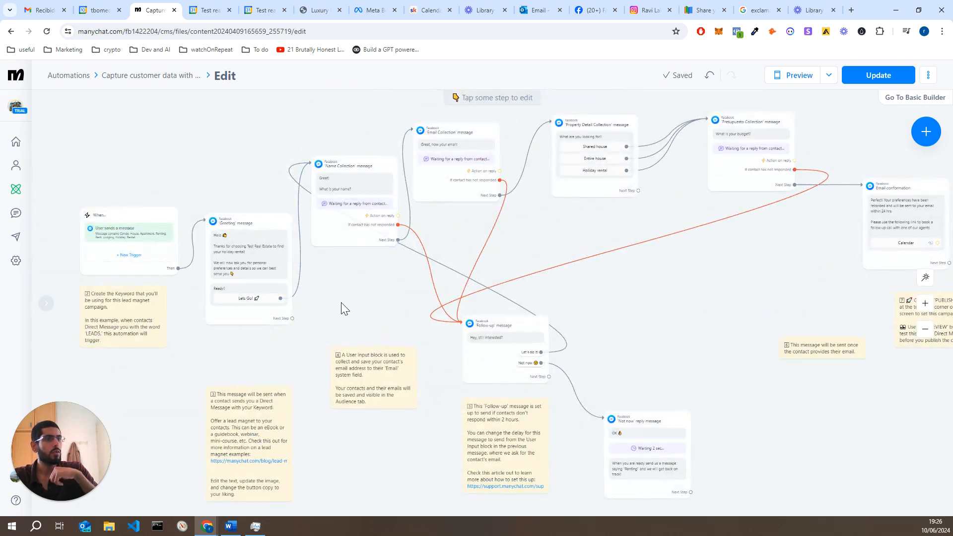
# Add trial Messenger and Instagram message steps, then delete both again
pyautogui.rightClick(341, 303)
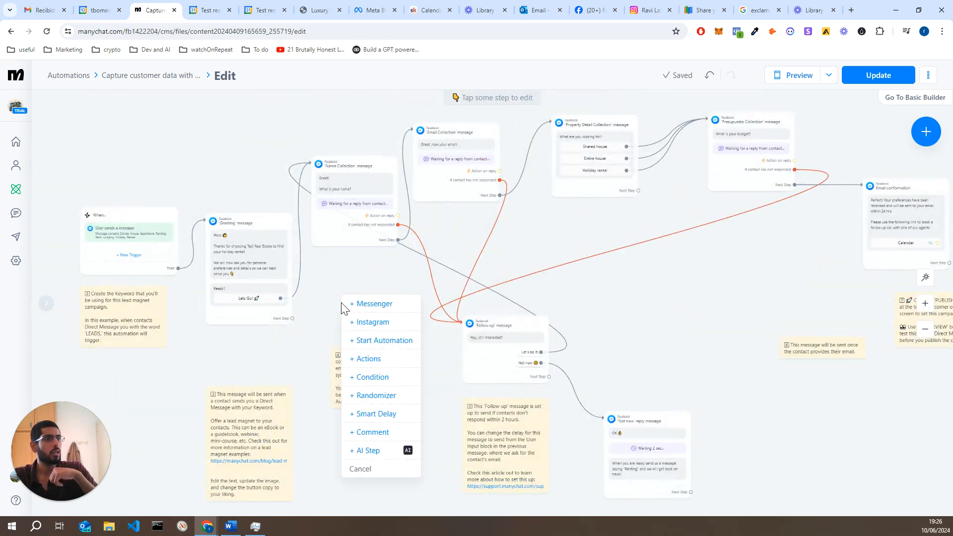
pyautogui.click(383, 308)
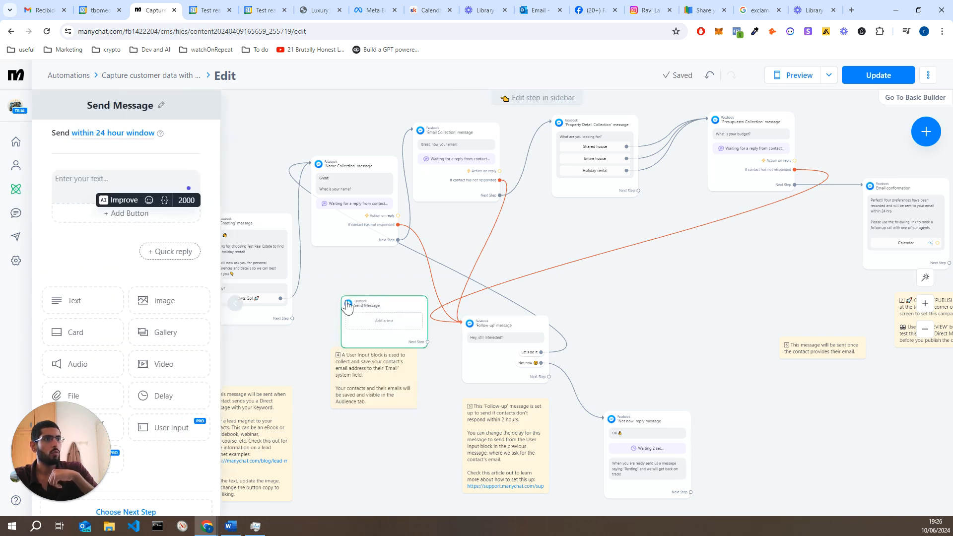
pyautogui.click(393, 281)
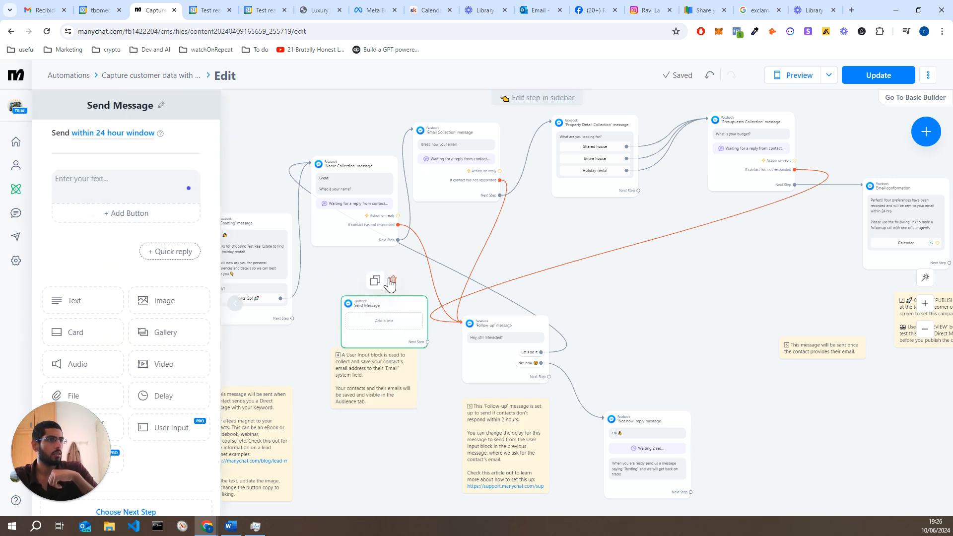
pyautogui.rightClick(384, 282)
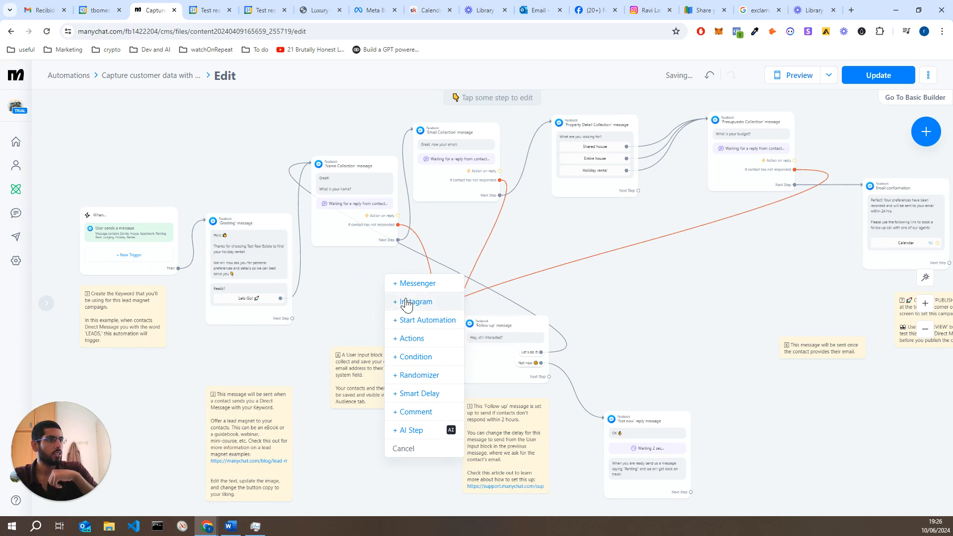
pyautogui.click(403, 300)
pyautogui.click(437, 262)
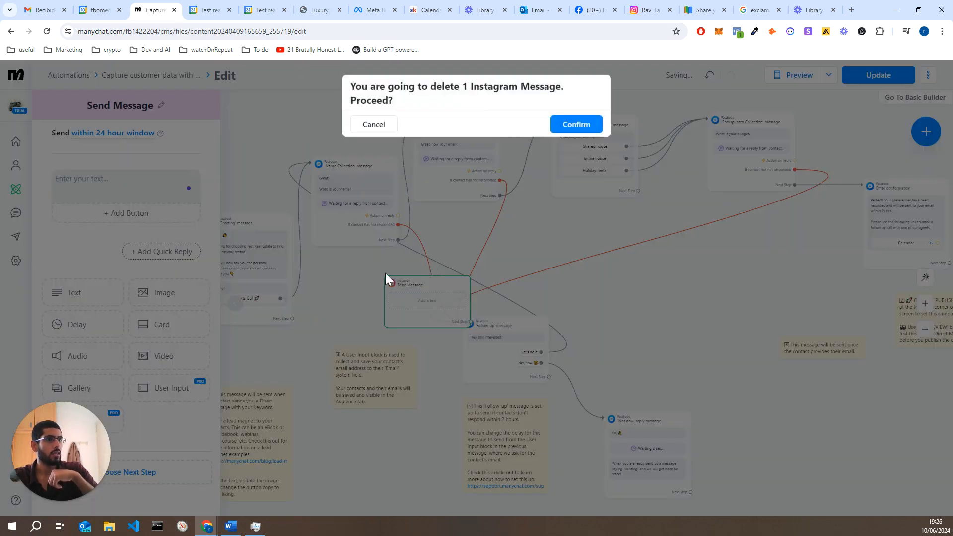
pyautogui.click(553, 127)
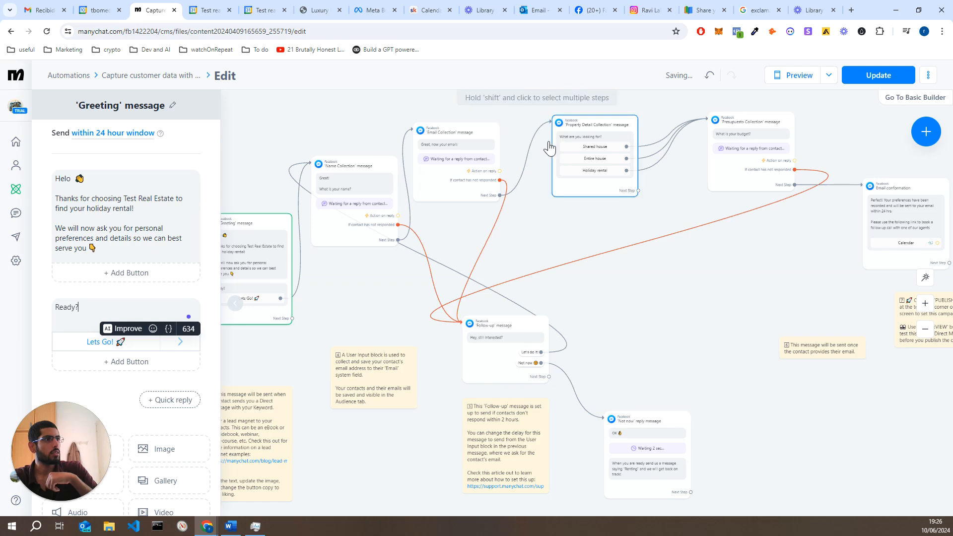
pyautogui.moveTo(404, 312); pyautogui.dragTo(451, 315)
pyautogui.scroll(-3, 451, 314)
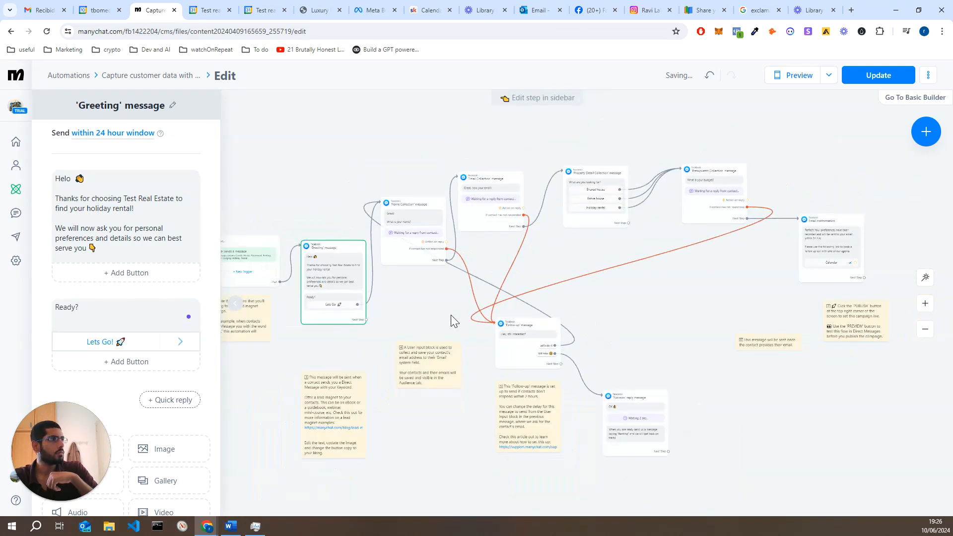
# Publish the lead-magnet flow changes live and go to My Automations
pyautogui.click(879, 76)
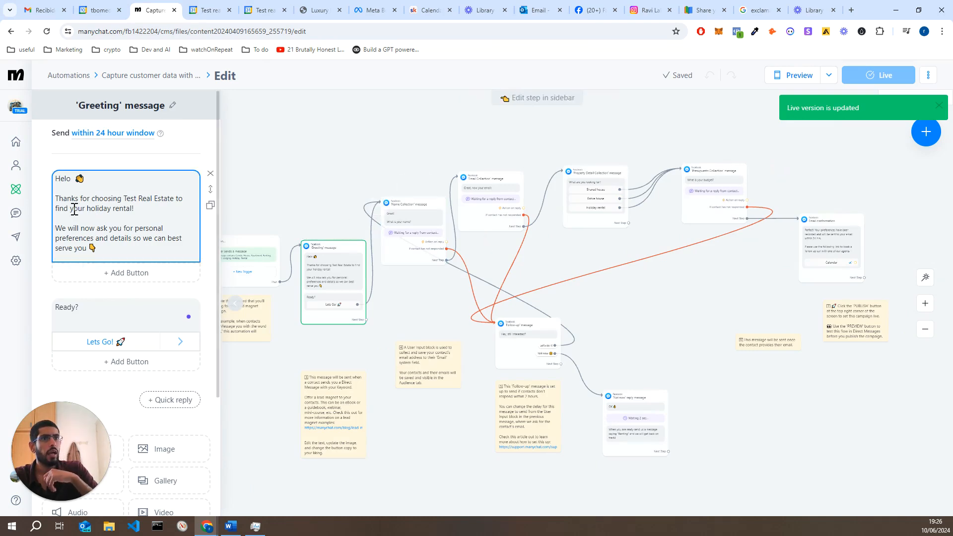
pyautogui.click(15, 196)
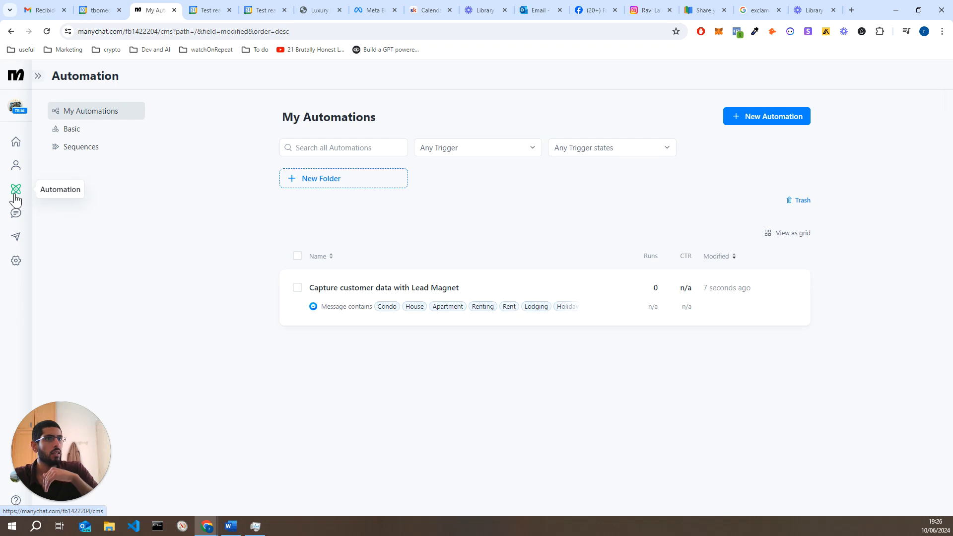
# Create a new automation from the 'Capture customer data with Lead Magnet' template
pyautogui.click(787, 124)
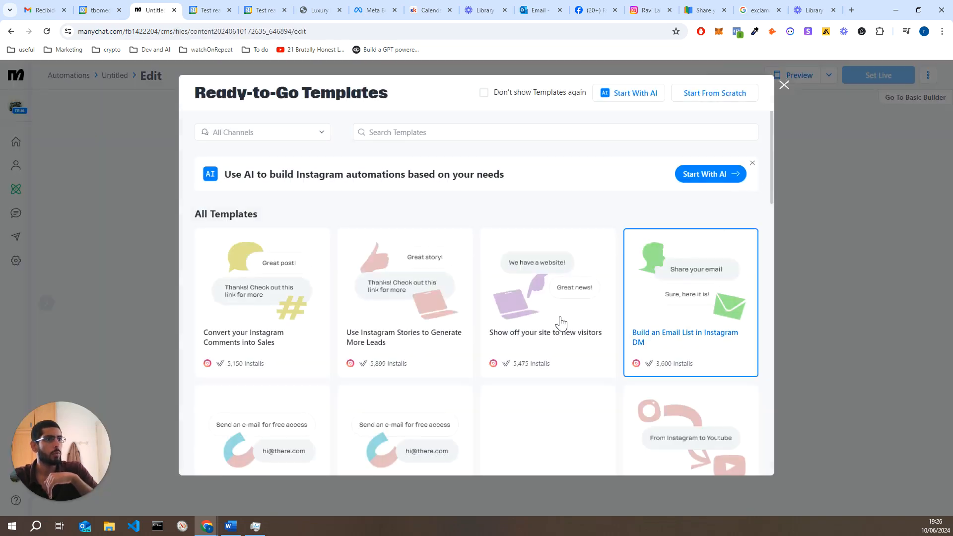
pyautogui.scroll(-2, 436, 337)
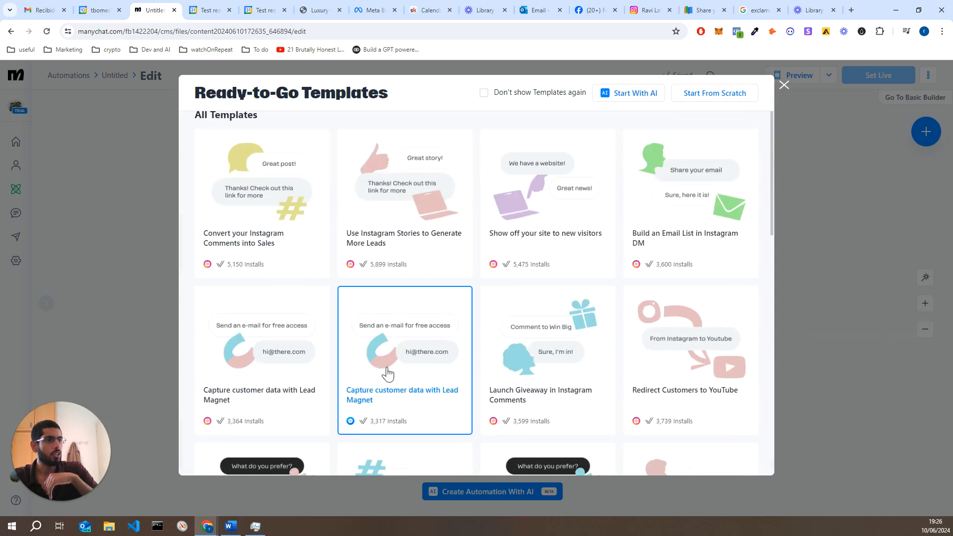
pyautogui.click(389, 399)
pyautogui.click(389, 387)
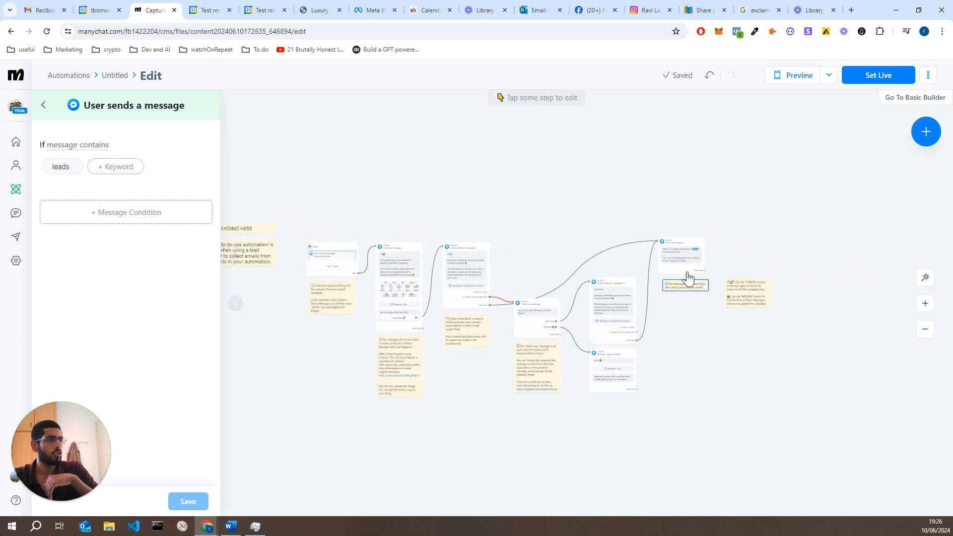
# Pan the new flow, then start and cancel adding a step after Email Collection
pyautogui.scroll(5, 557, 321)
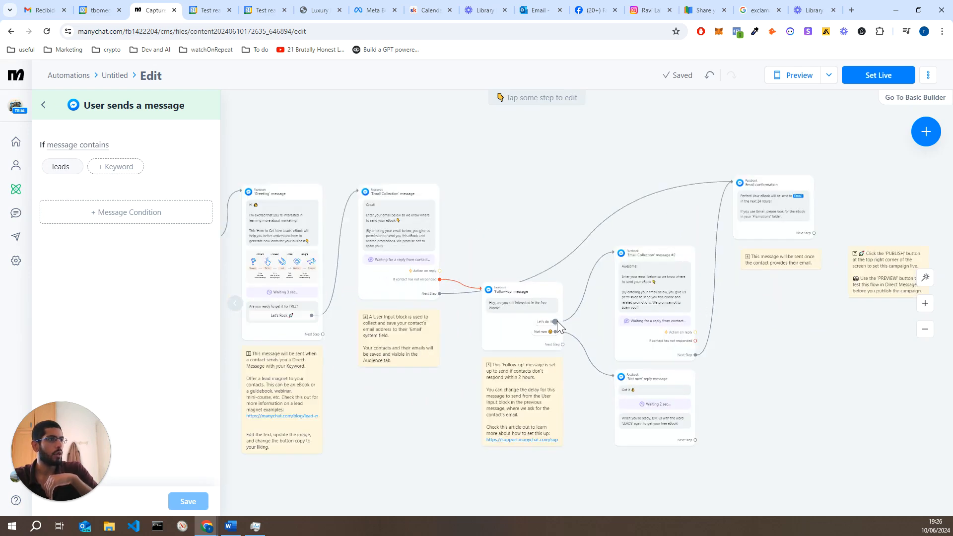
pyautogui.scroll(2, 557, 321)
pyautogui.moveTo(536, 304); pyautogui.dragTo(536, 268)
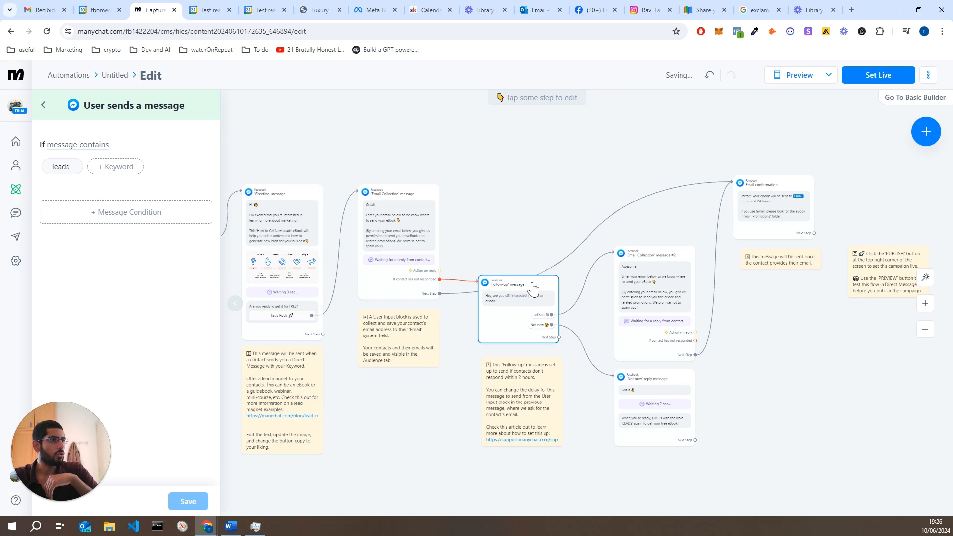
pyautogui.moveTo(463, 203); pyautogui.dragTo(500, 198)
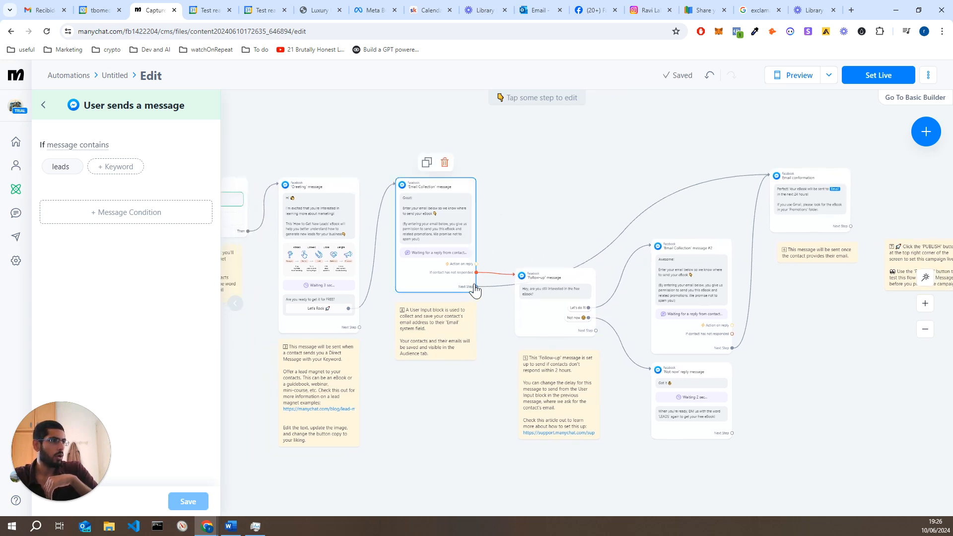
pyautogui.moveTo(475, 286); pyautogui.dragTo(514, 224)
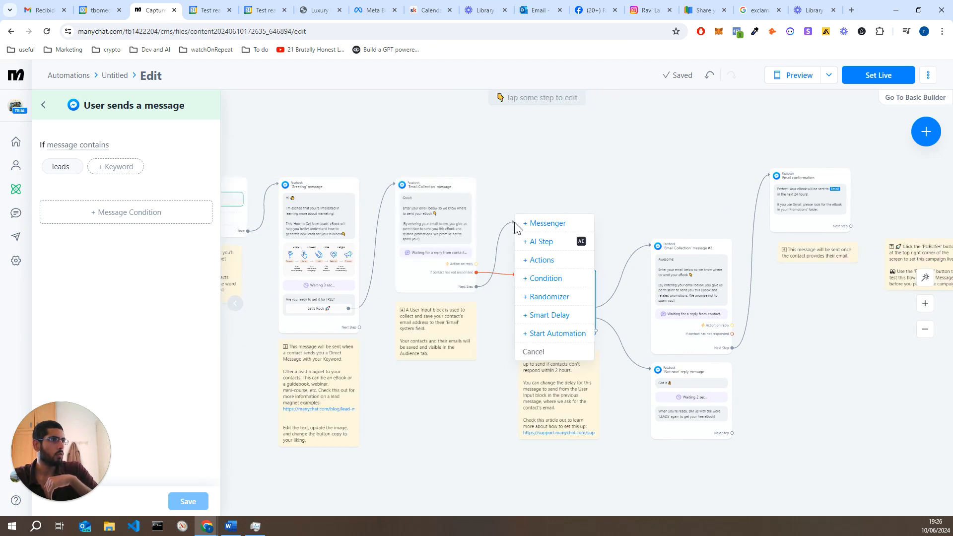
pyautogui.click(621, 199)
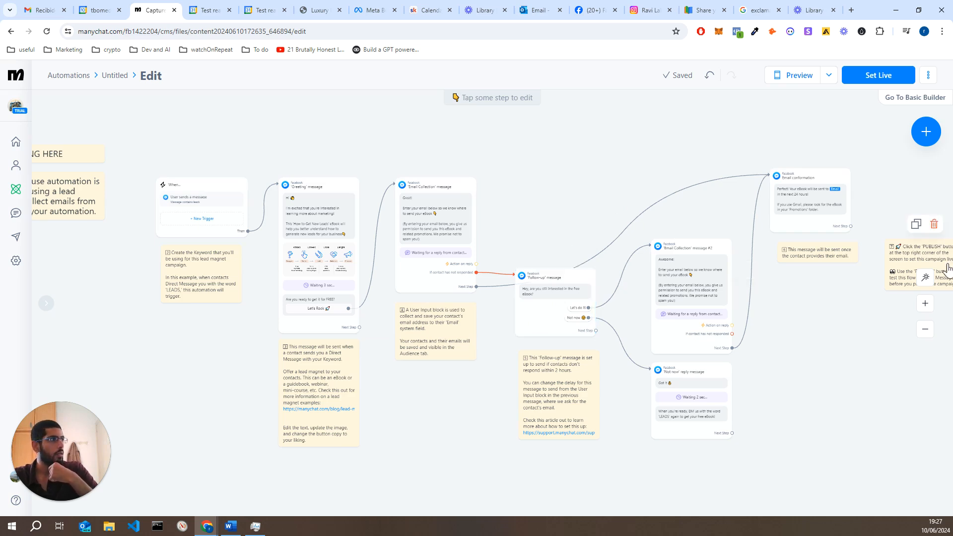
# Try adding or linking a step after the Not now reply, cancel, and return to My Automations
pyautogui.moveTo(769, 383); pyautogui.dragTo(650, 393)
pyautogui.moveTo(615, 441); pyautogui.dragTo(671, 369)
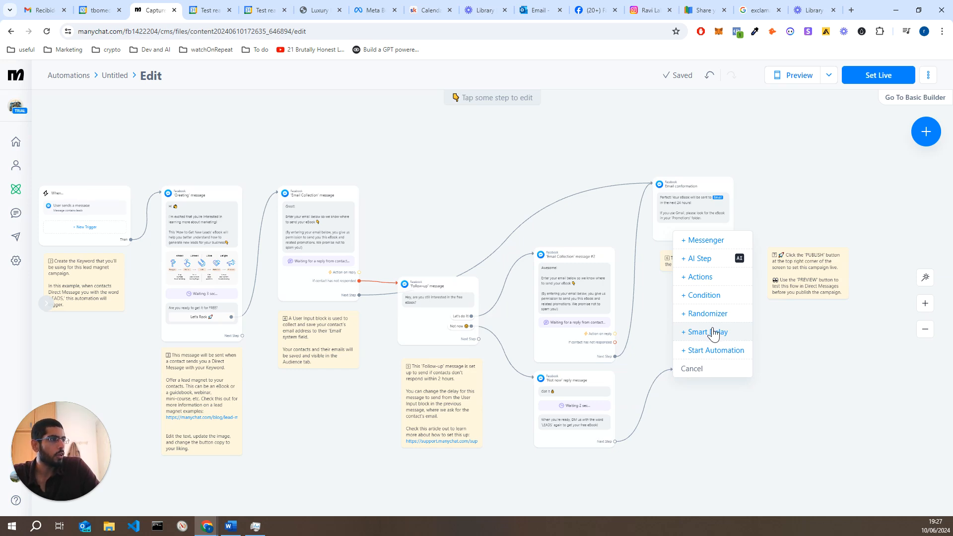
pyautogui.click(723, 409)
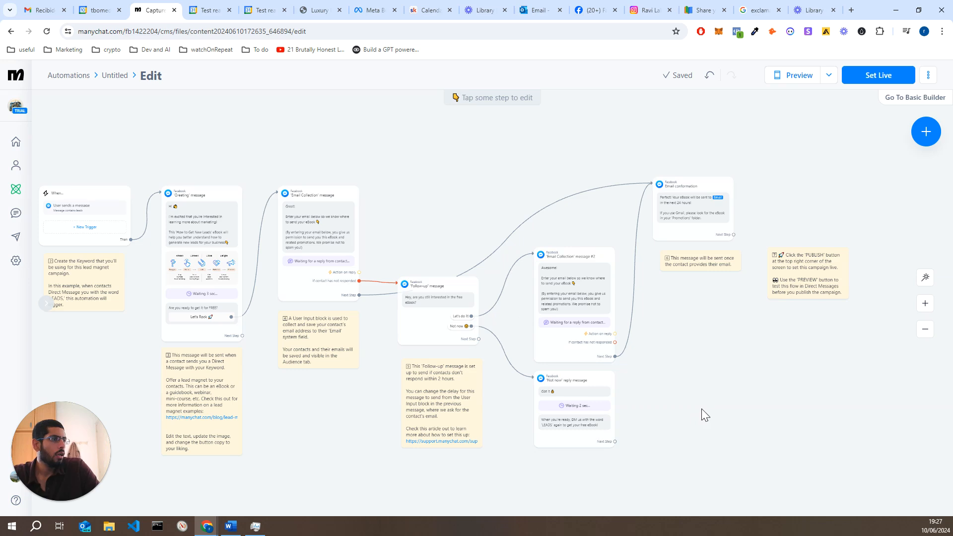
pyautogui.moveTo(615, 443)
pyautogui.mouseDown()
pyautogui.moveTo(664, 432)
pyautogui.moveTo(673, 419)
pyautogui.moveTo(687, 449)
pyautogui.mouseUp()
pyautogui.click(687, 449)
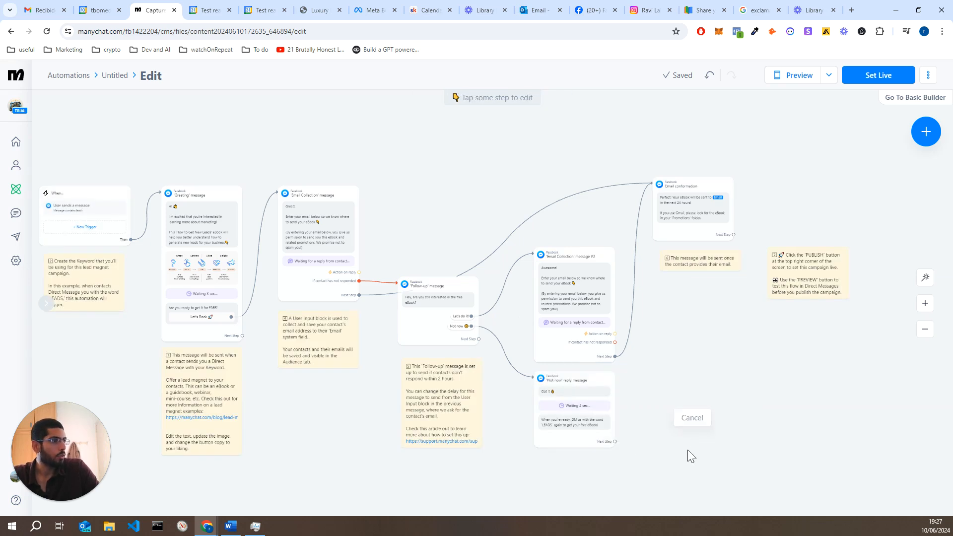
pyautogui.click(16, 195)
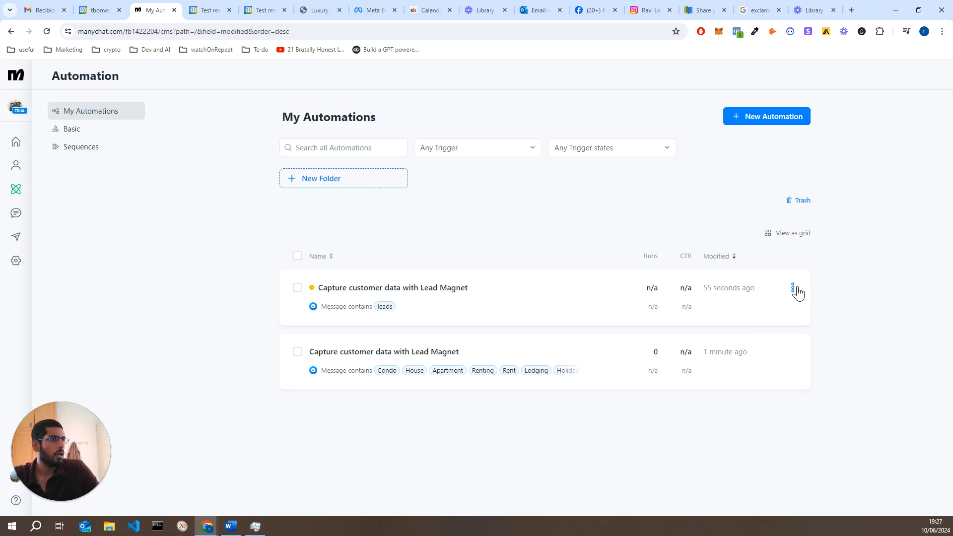
# Delete the unpublished 'leads'-triggered lead magnet automation
pyautogui.click(793, 288)
pyautogui.click(715, 412)
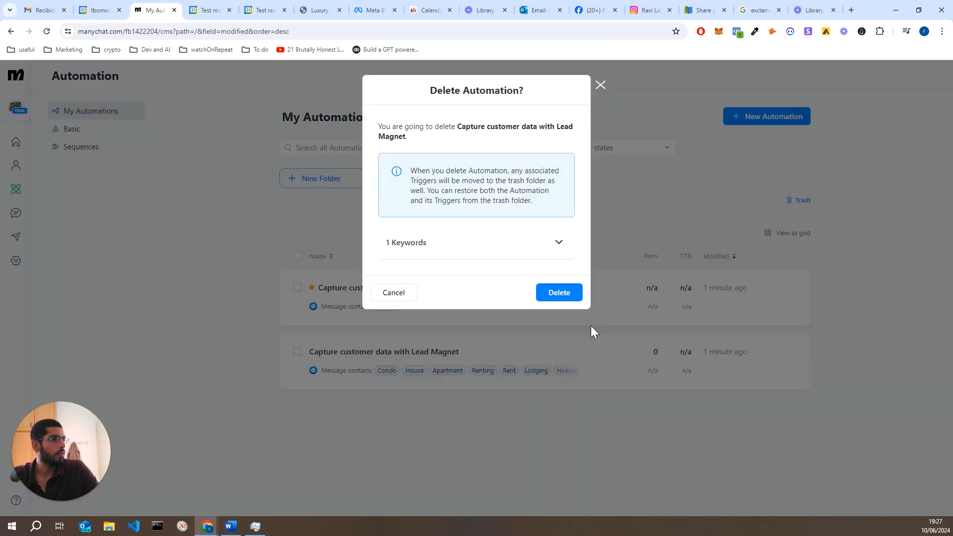
pyautogui.click(546, 294)
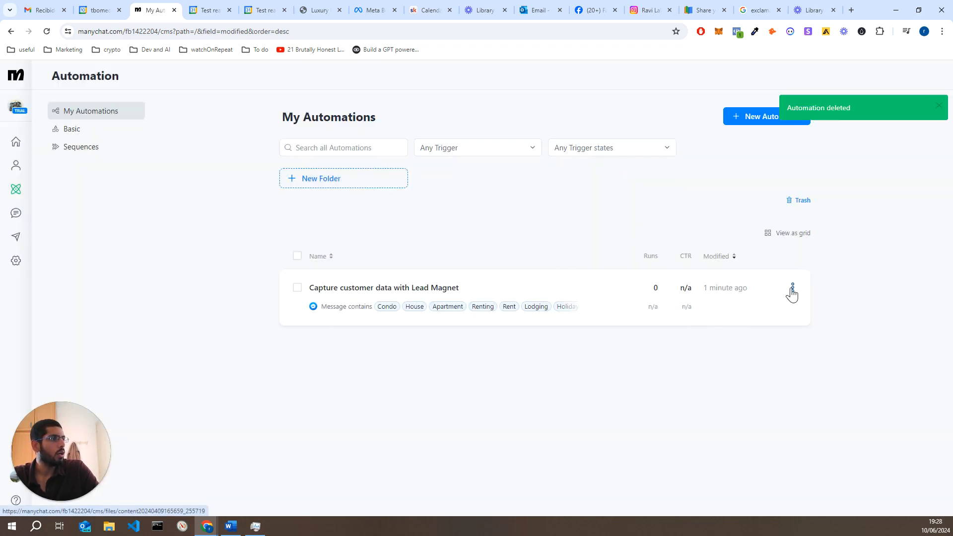
# Look through the Instagram and Messenger channel settings, then return to Automation
pyautogui.click(13, 269)
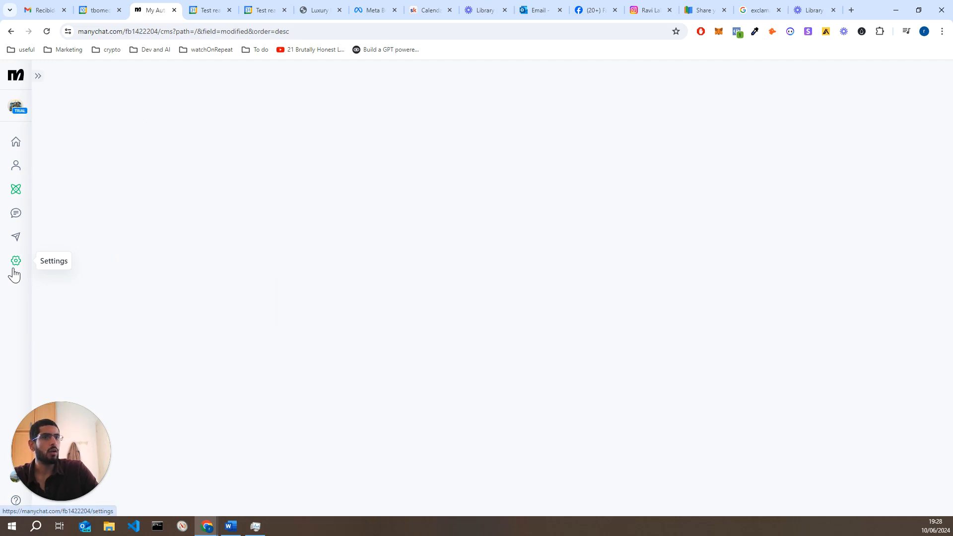
pyautogui.click(68, 308)
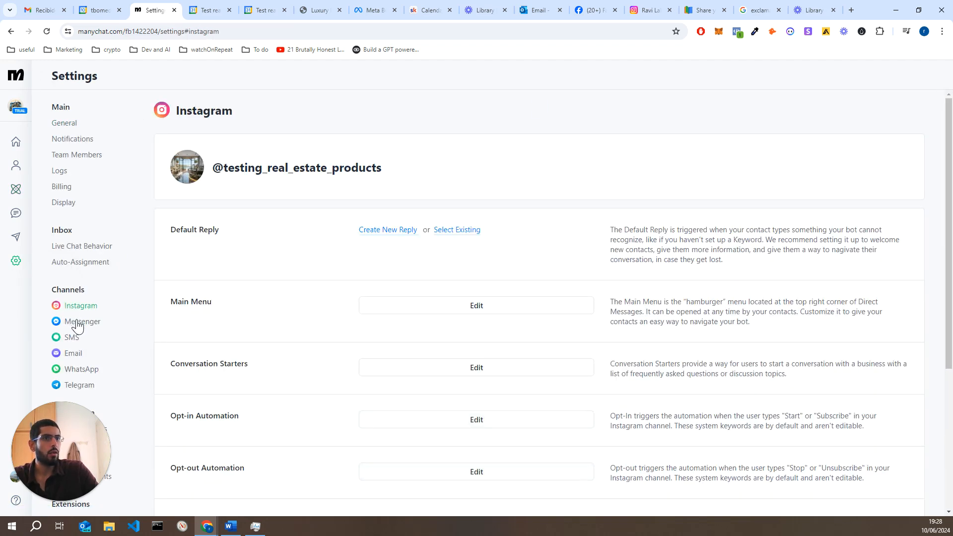
pyautogui.click(79, 327)
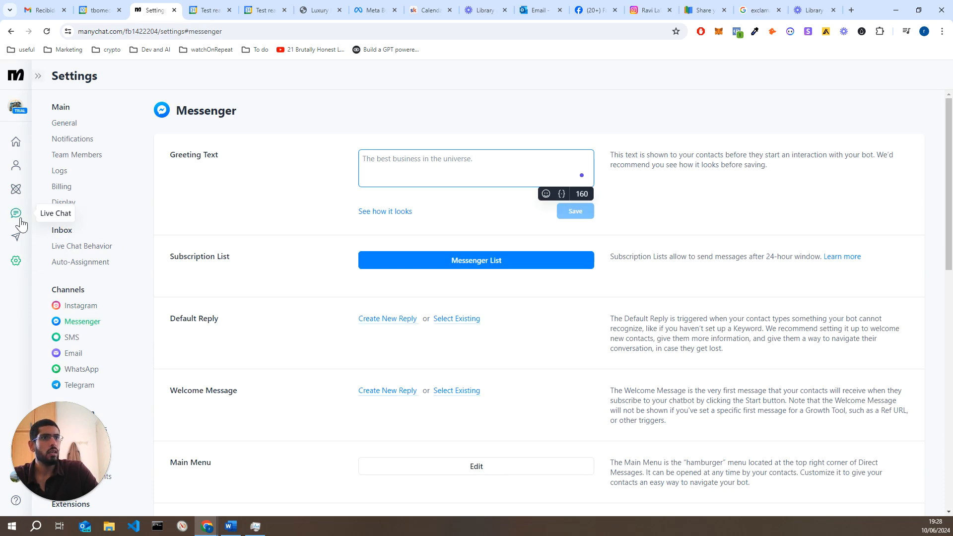
pyautogui.click(23, 196)
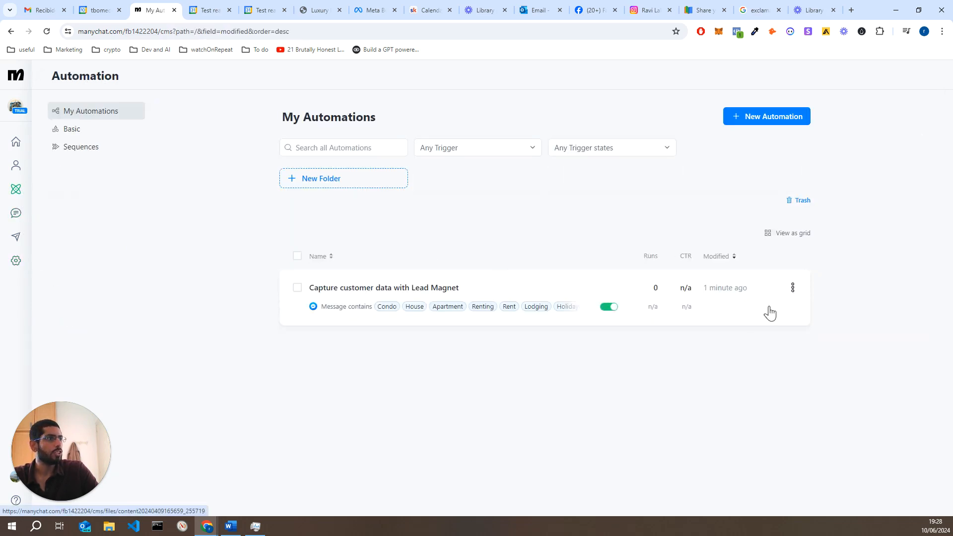
# Duplicate the remaining lead magnet automation and convert the copy to Instagram
pyautogui.click(793, 288)
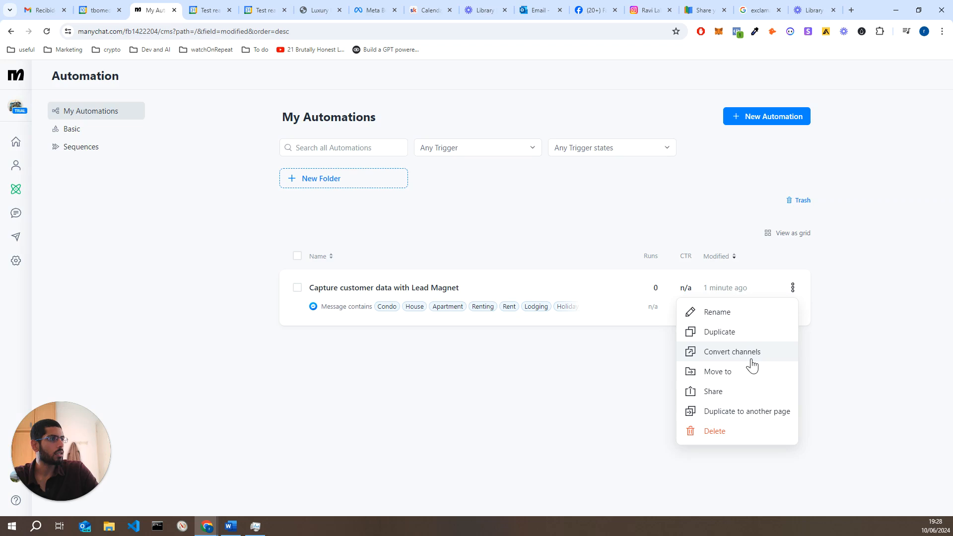
pyautogui.click(752, 352)
pyautogui.click(541, 260)
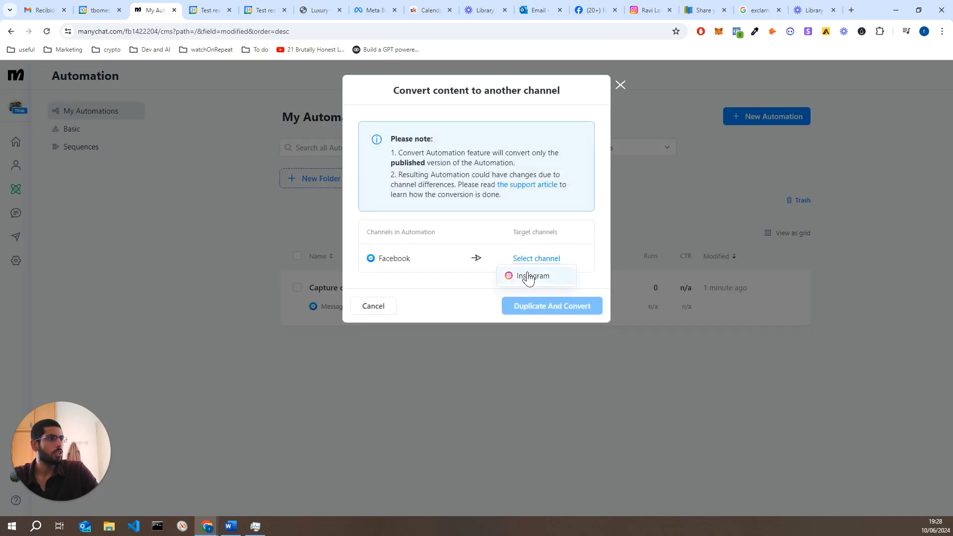
pyautogui.click(530, 276)
pyautogui.click(534, 311)
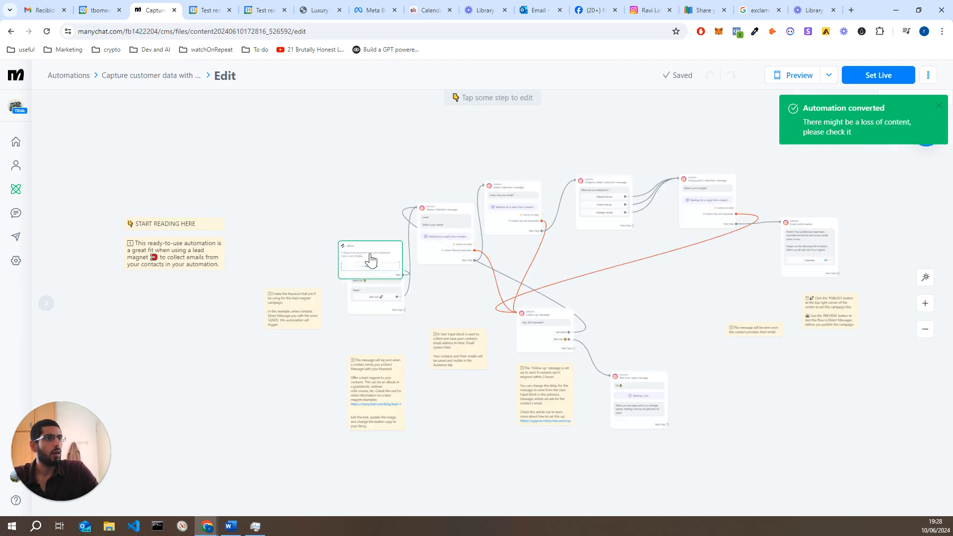
# Detach the trigger from the Greeting and add a 'User sends a message' trigger
pyautogui.moveTo(379, 254); pyautogui.dragTo(289, 234)
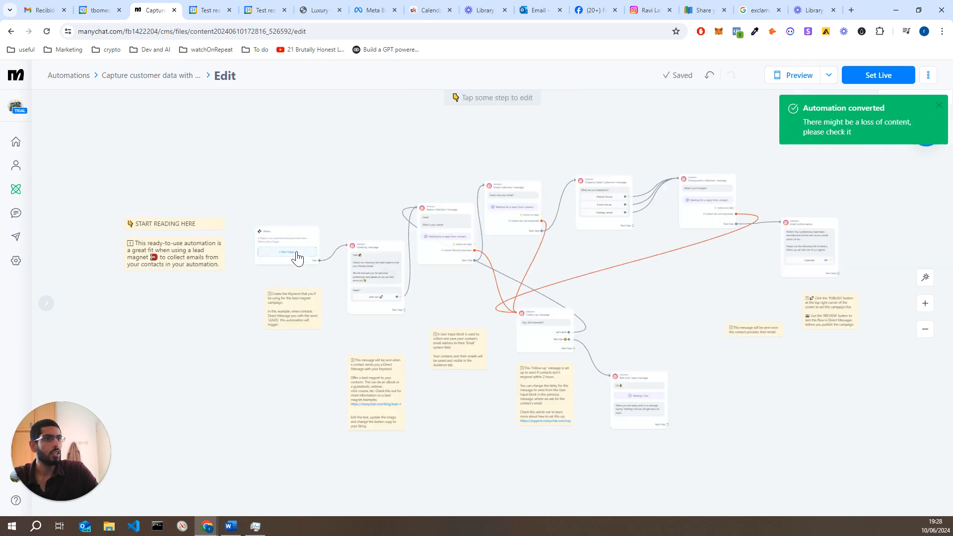
pyautogui.click(296, 251)
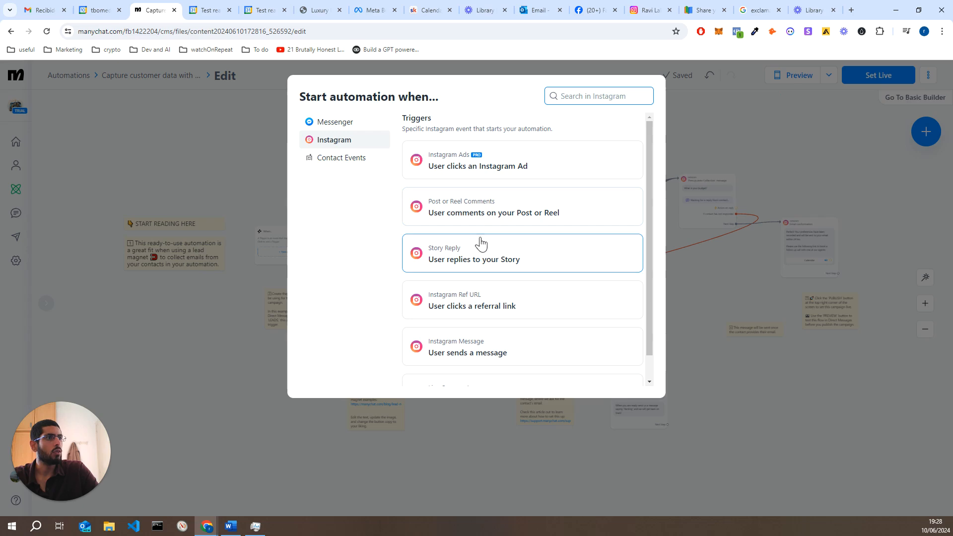
pyautogui.click(253, 274)
pyautogui.scroll(5, 281, 287)
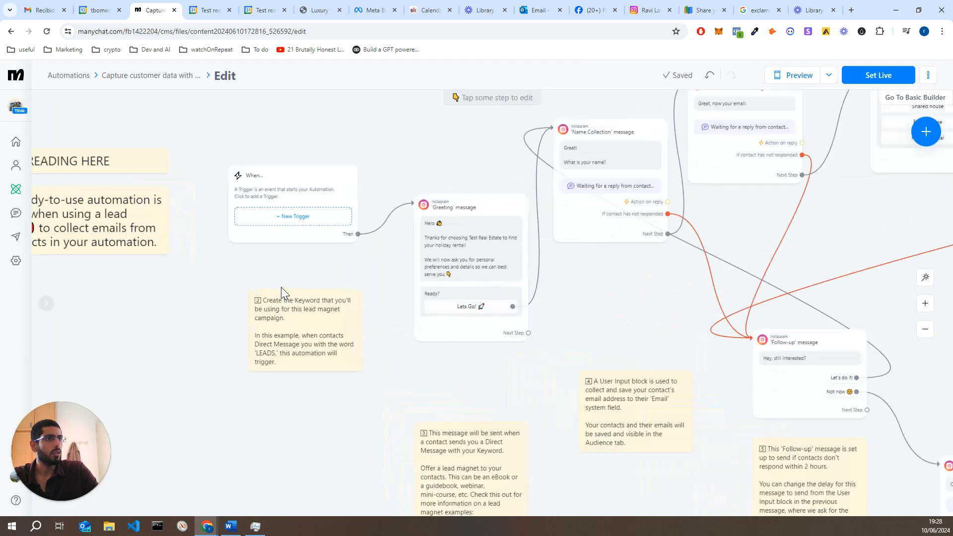
pyautogui.click(306, 232)
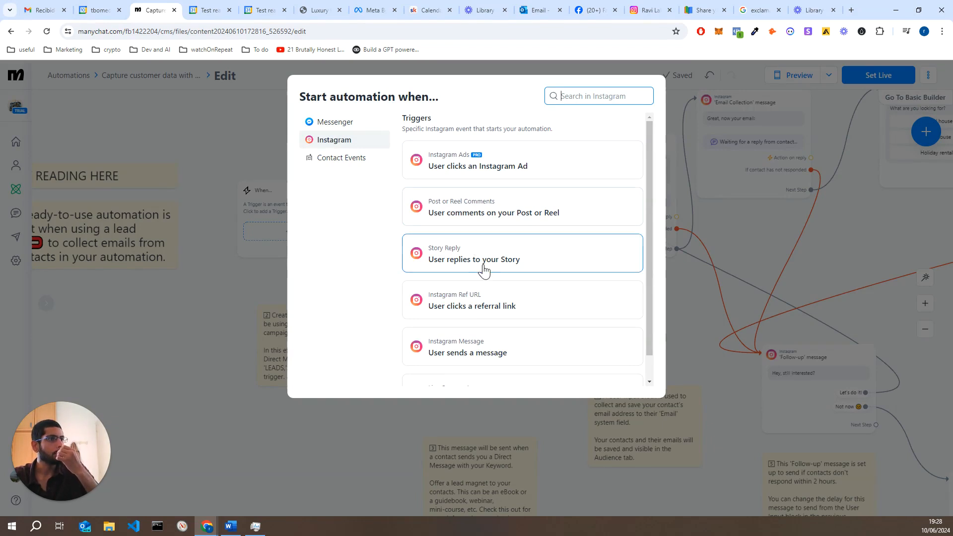
pyautogui.scroll(-1, 480, 219)
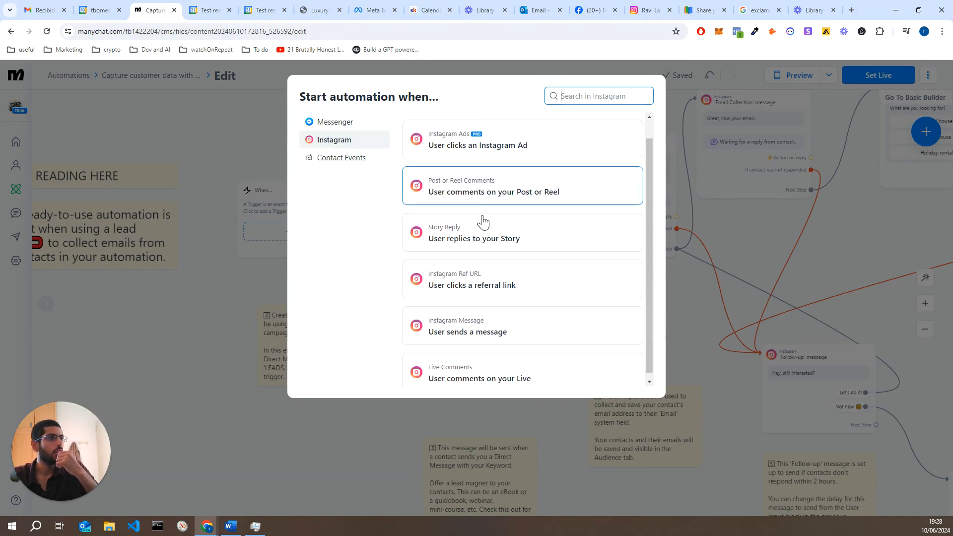
pyautogui.click(463, 313)
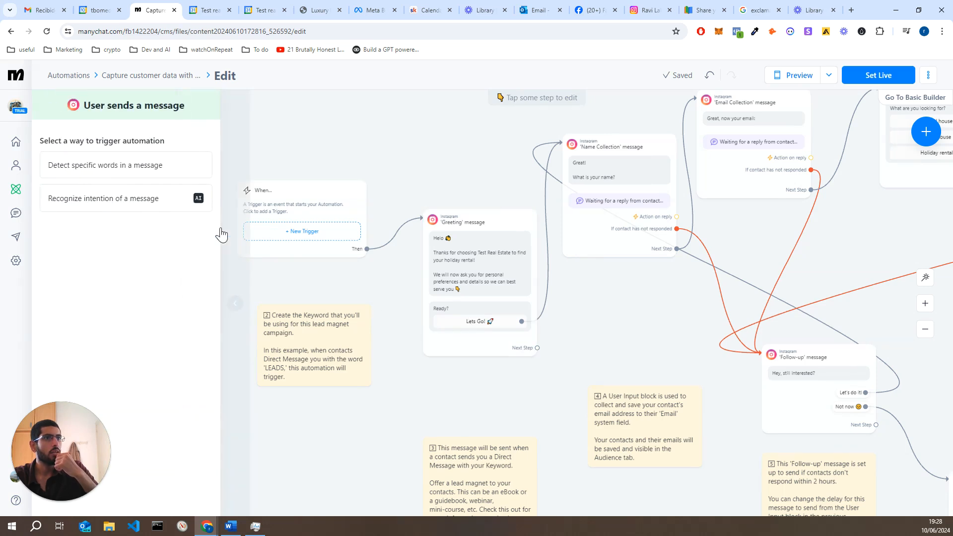
# Restrict the trigger to specific keywords, starting with Rental, then return to My Automations
pyautogui.click(126, 180)
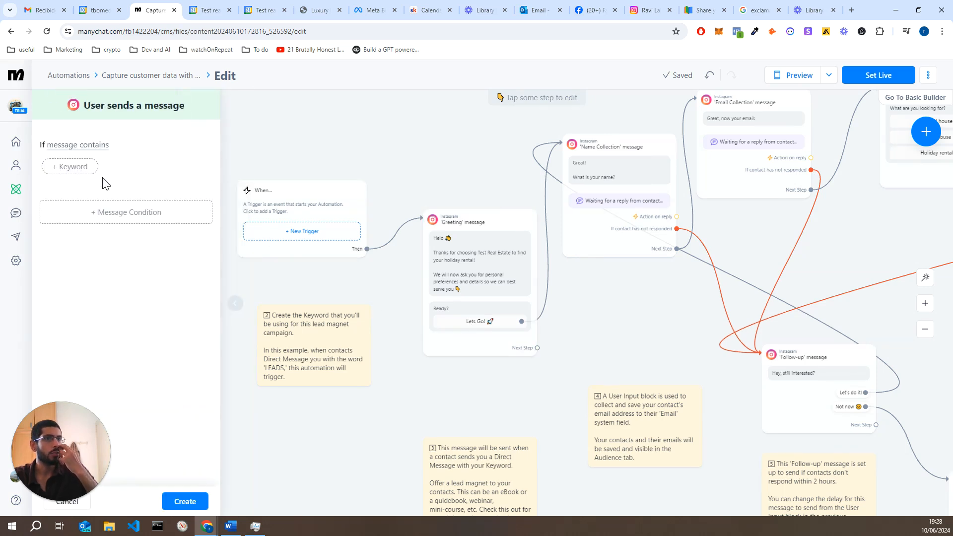
pyautogui.click(73, 166)
pyautogui.write('Rental')
pyautogui.press('Return')
pyautogui.click(128, 166)
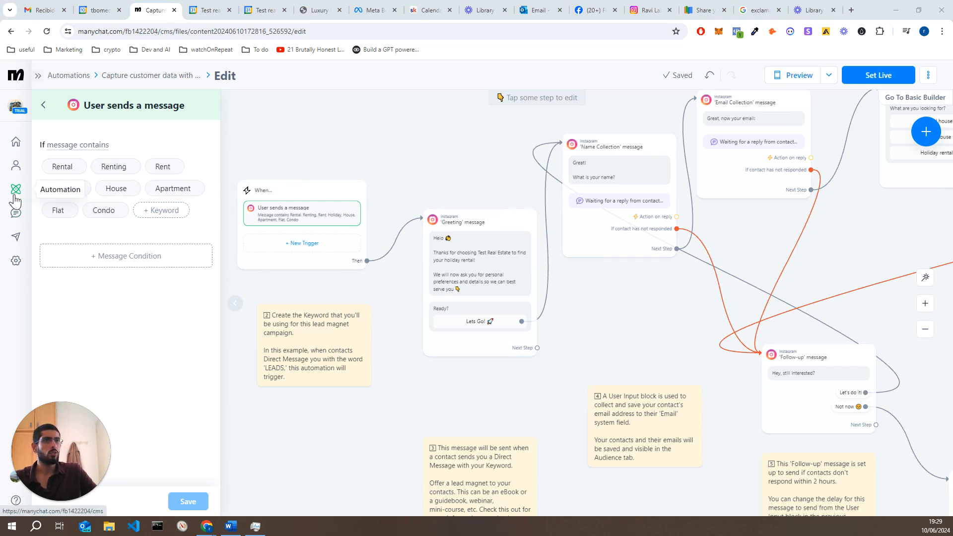
pyautogui.click(15, 192)
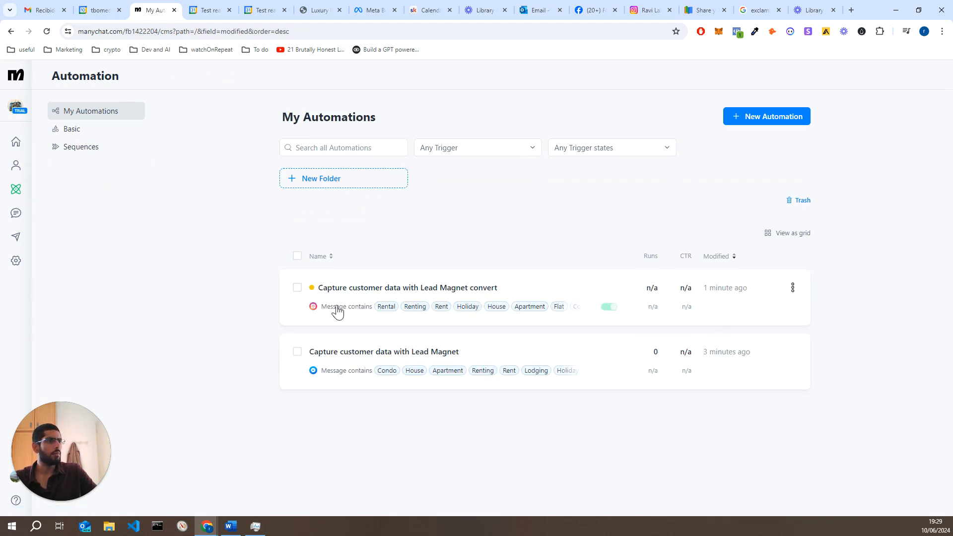
# Open the converted Instagram automation, check its trigger keywords, and publish it live
pyautogui.moveTo(313, 292)
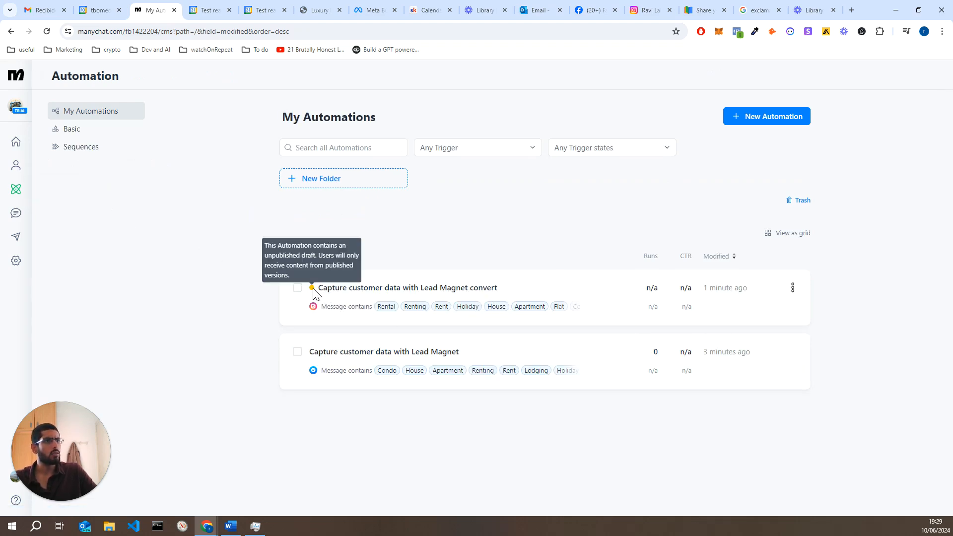
pyautogui.click(385, 292)
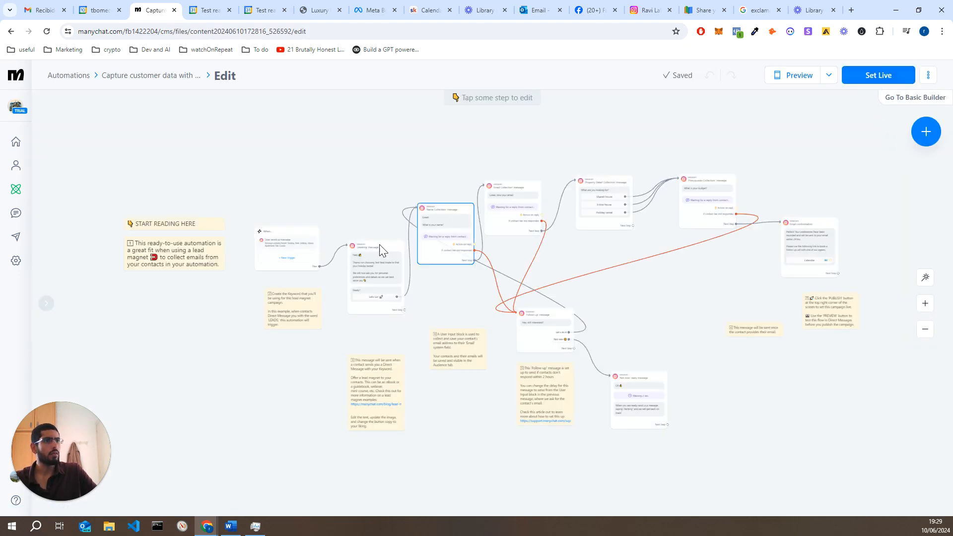
pyautogui.click(313, 252)
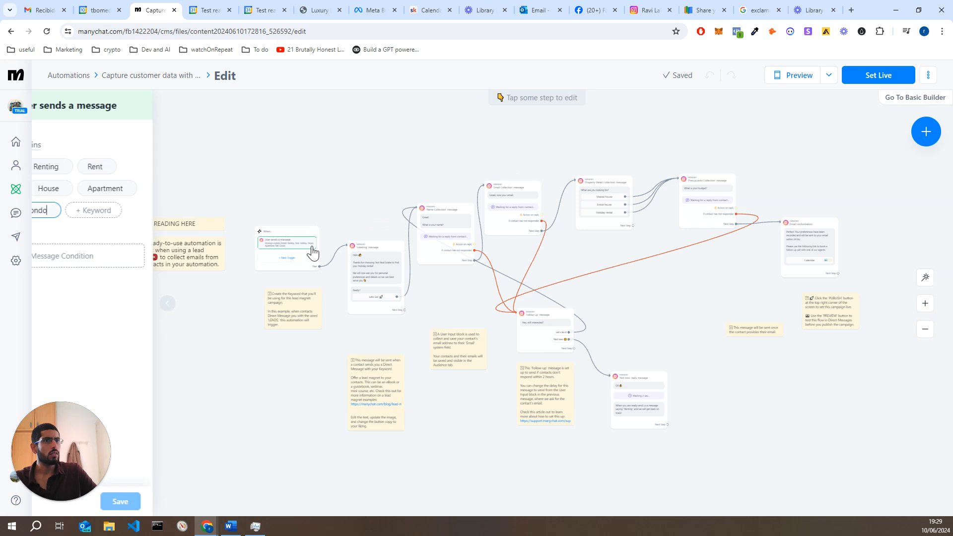
pyautogui.click(872, 79)
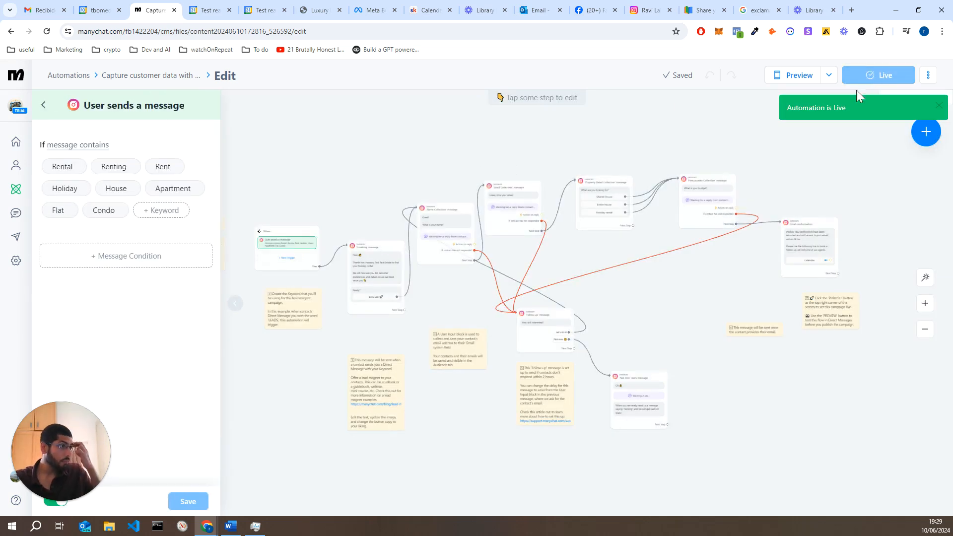
pyautogui.click(674, 123)
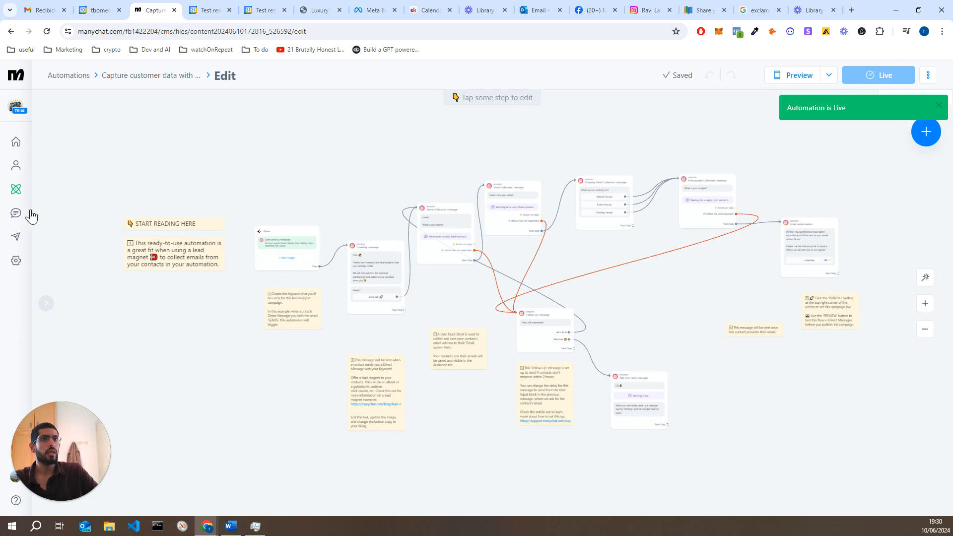
pyautogui.click(16, 189)
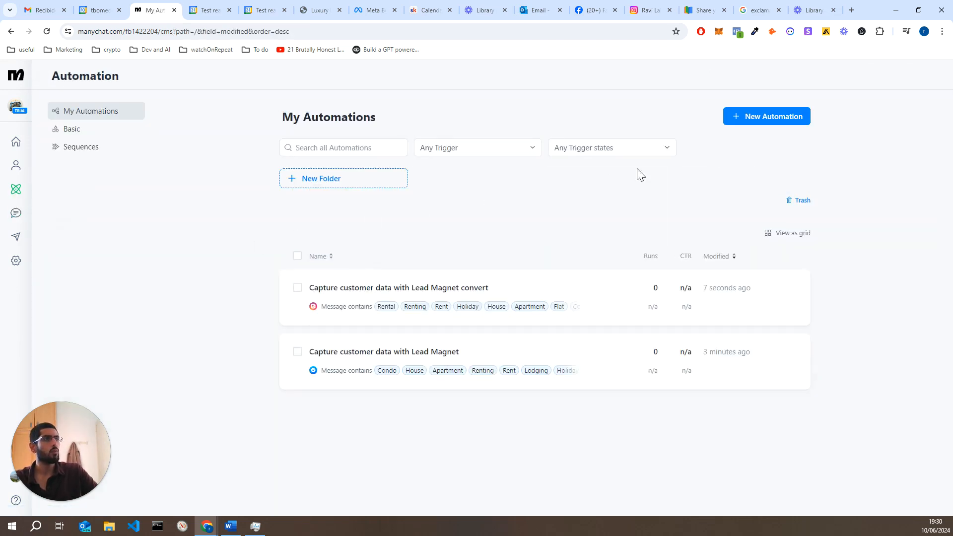
# Start a new automation from the 'Convert your Instagram Comments into Sales' template
pyautogui.click(780, 122)
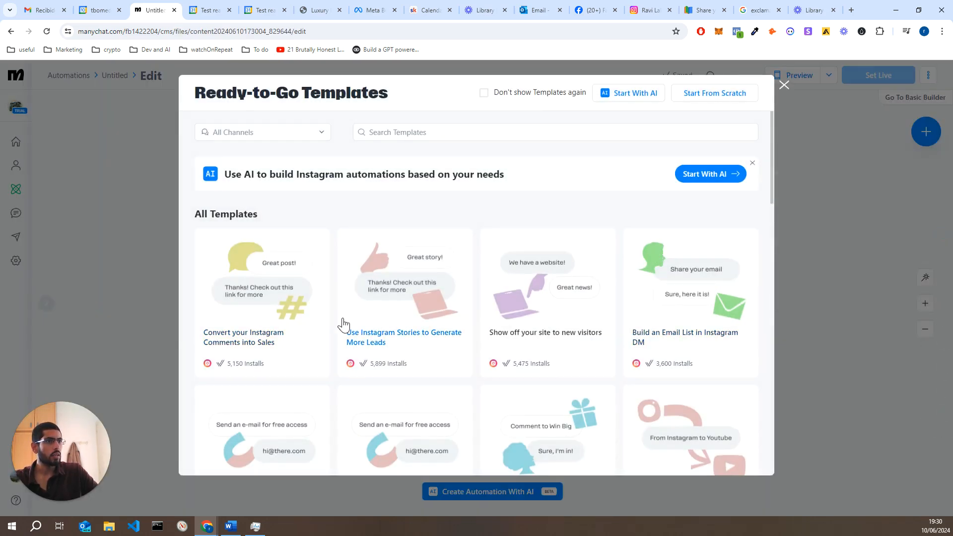
pyautogui.click(291, 338)
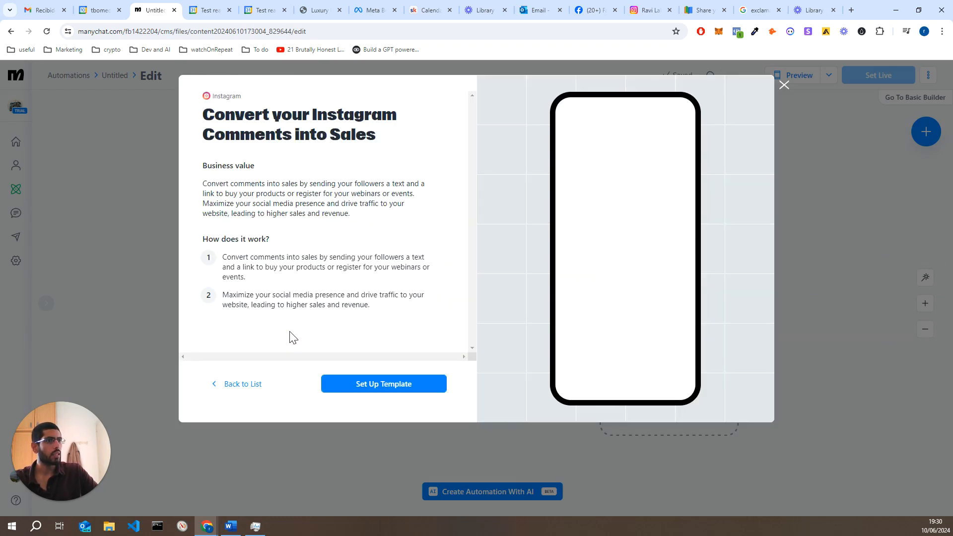
pyautogui.click(351, 384)
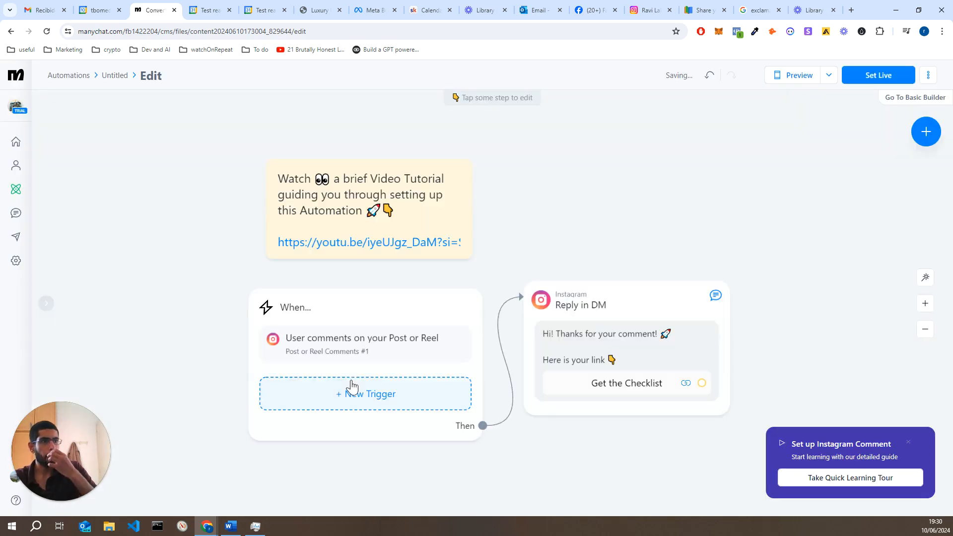
# Add a second Post or Reel Comments trigger, then leave the editor, discarding unsaved edits
pyautogui.click(404, 320)
pyautogui.click(138, 220)
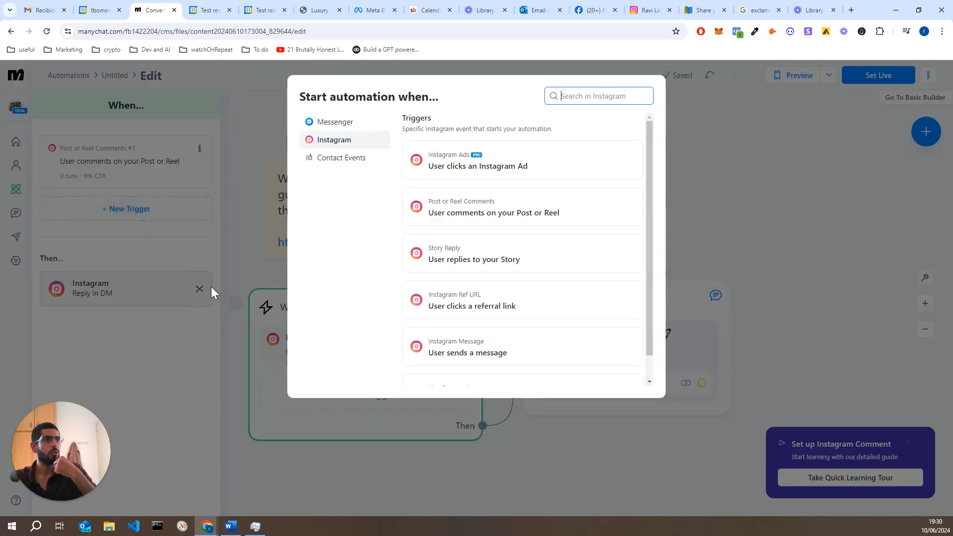
pyautogui.click(499, 210)
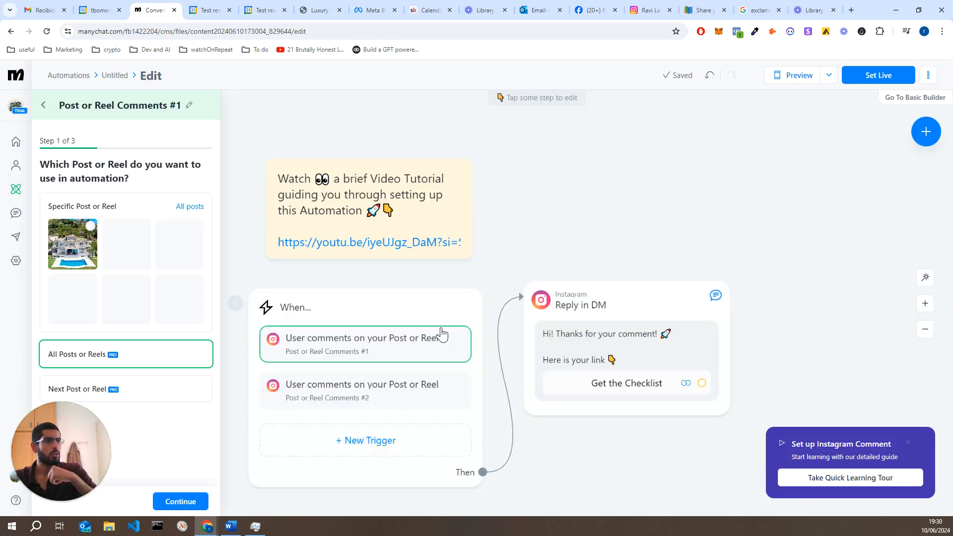
pyautogui.click(448, 299)
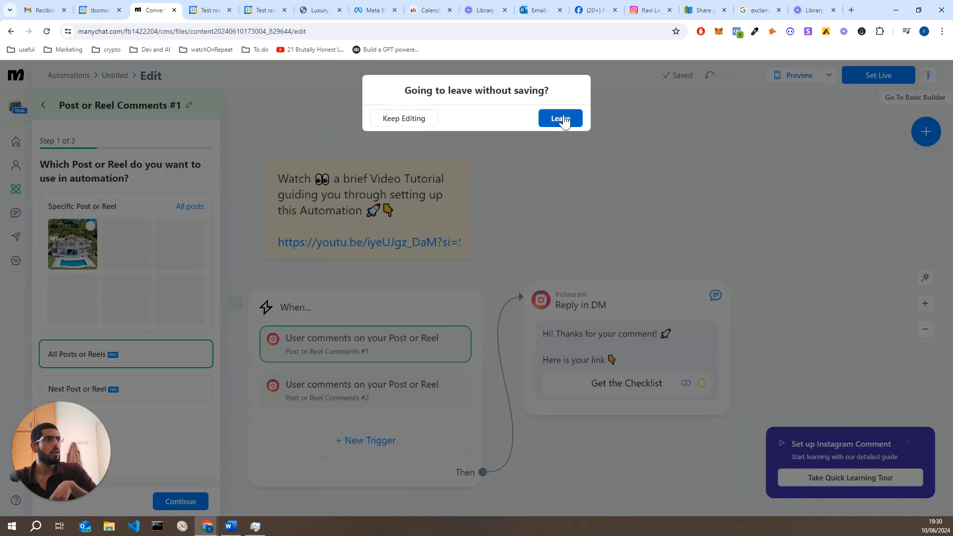
pyautogui.click(559, 118)
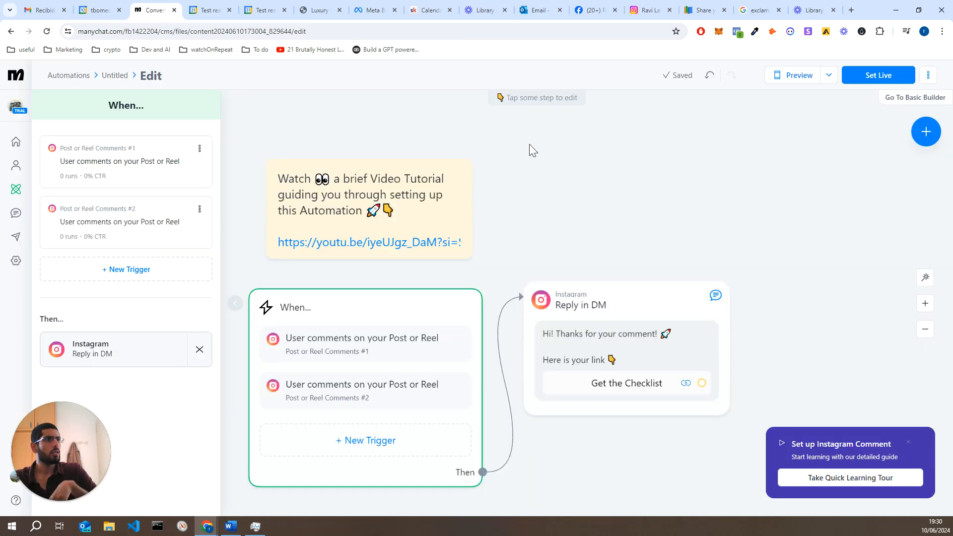
# Delete comment trigger #1 and set trigger #2 to the house post
pyautogui.click(199, 148)
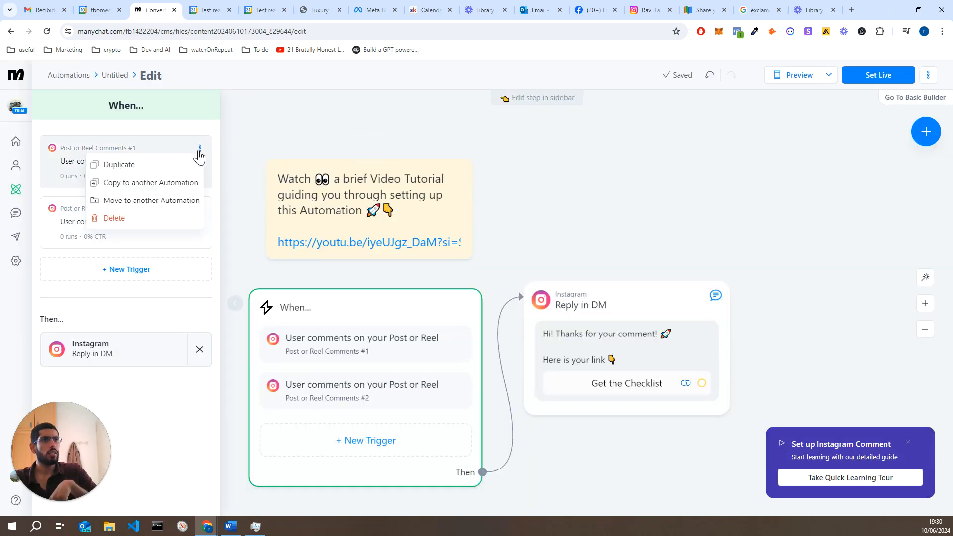
pyautogui.click(149, 218)
pyautogui.click(336, 363)
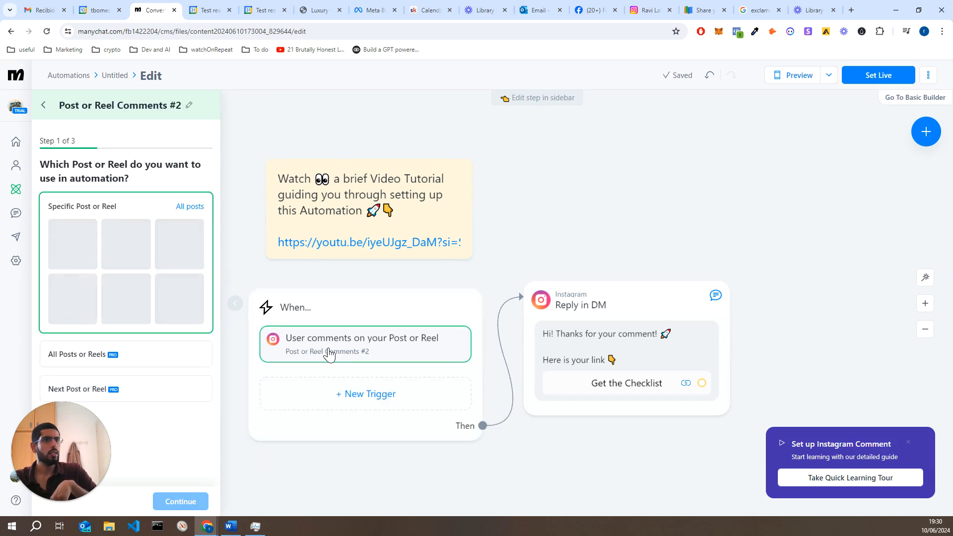
pyautogui.click(191, 214)
pyautogui.click(361, 197)
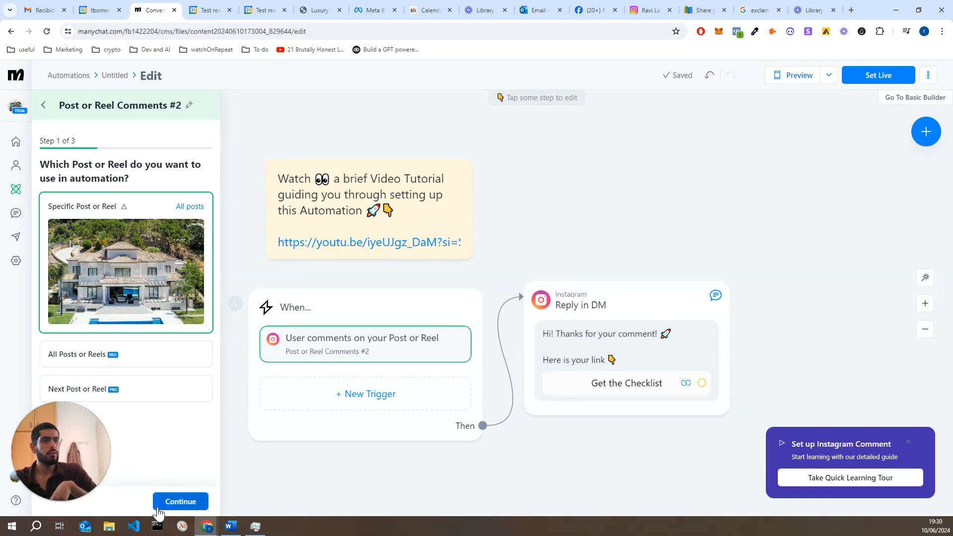
pyautogui.click(180, 501)
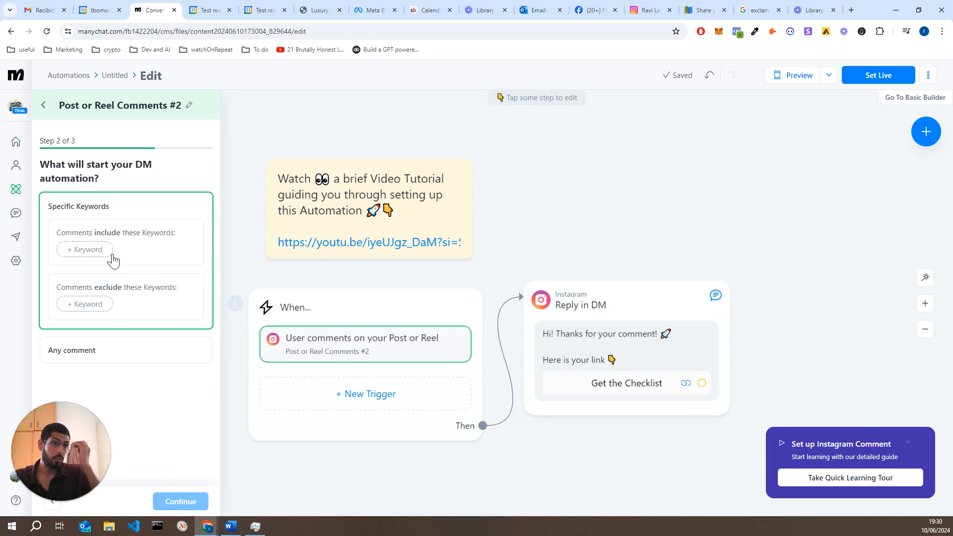
# Add comment keywords Pretty, Wow, Amaising, Amazing, Beautiful and Where, then continue
pyautogui.click(87, 249)
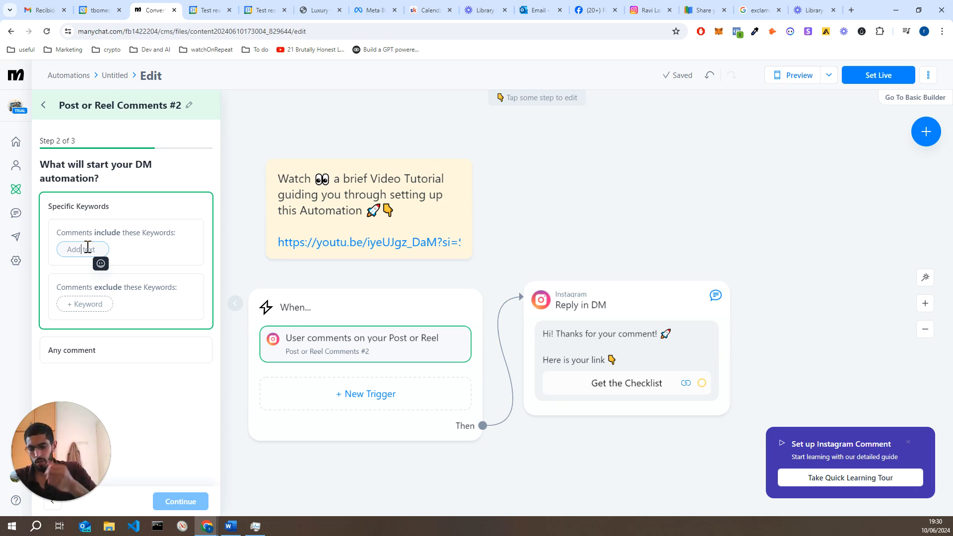
pyautogui.write('pre')
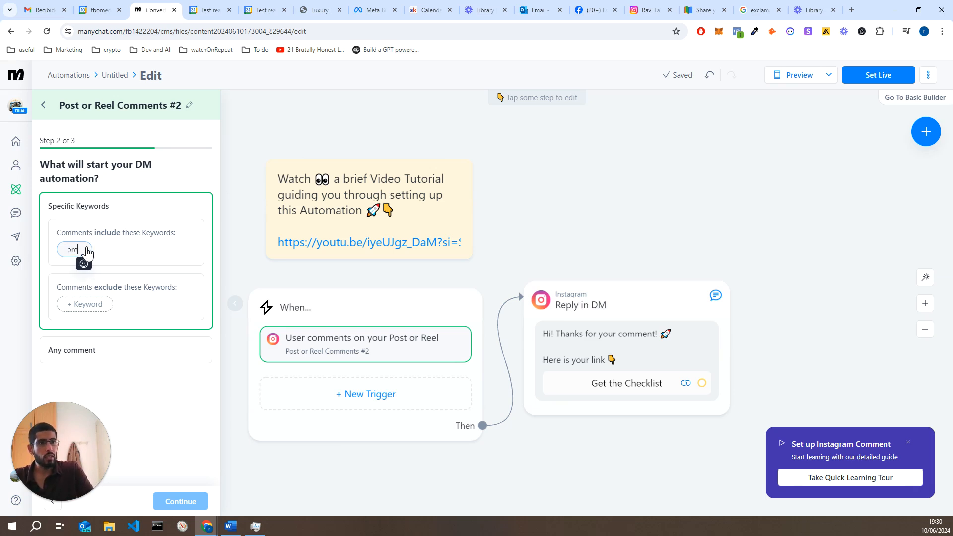
pyautogui.press('BackSpace')
pyautogui.press('BackSpace')
pyautogui.press('BackSpace')
pyautogui.write('Pre')
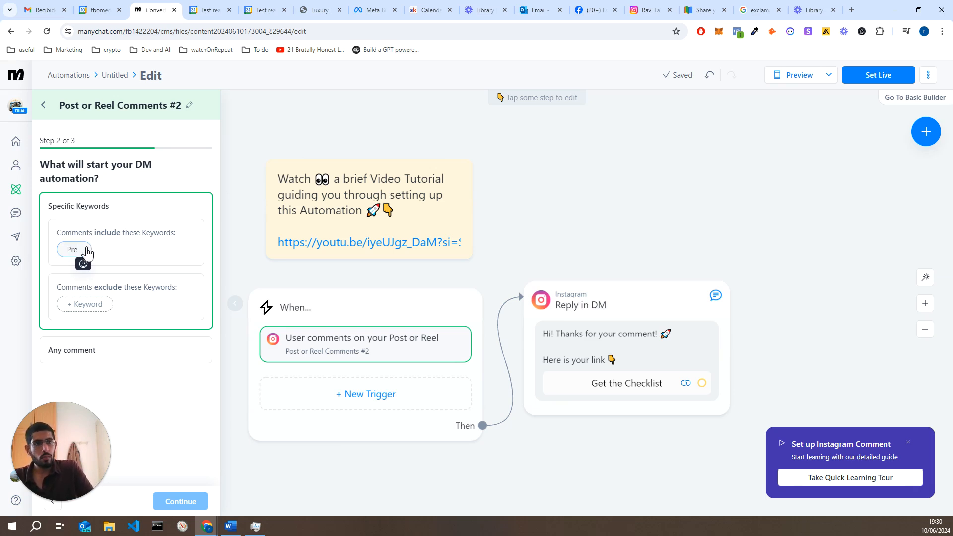
pyautogui.write('tty')
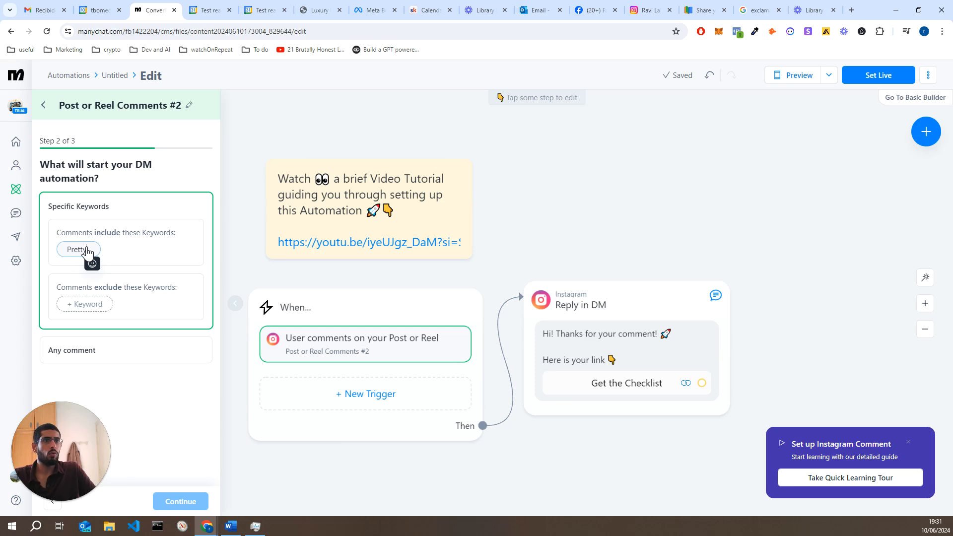
pyautogui.press('Return')
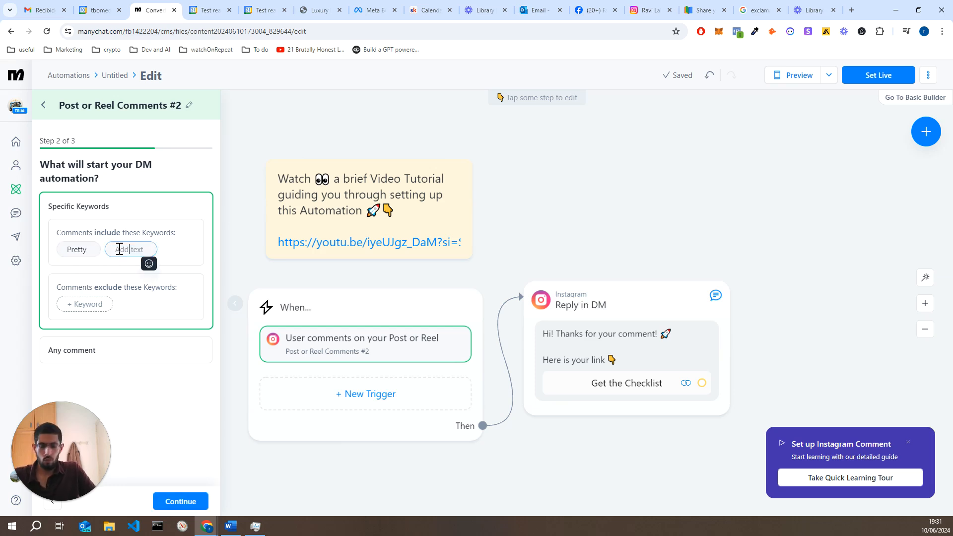
pyautogui.write('Wow')
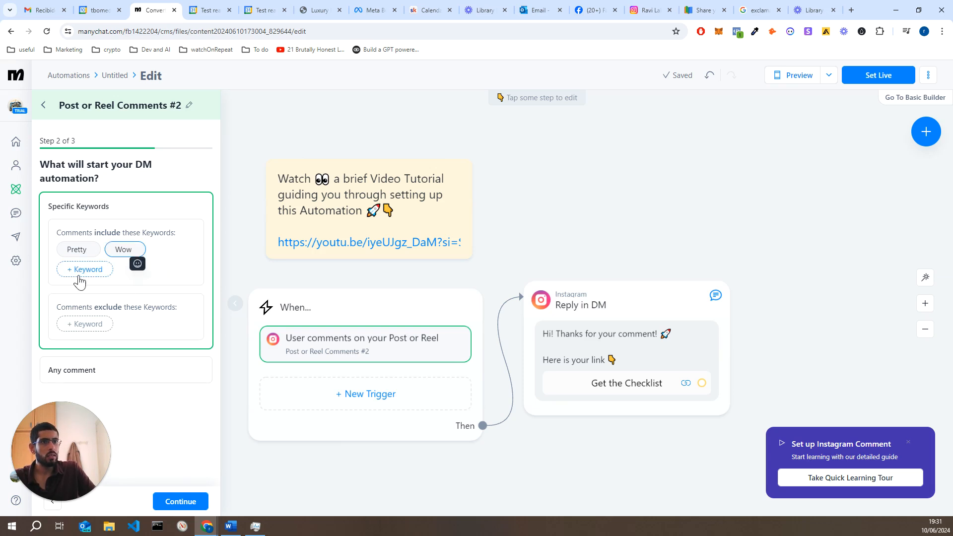
pyautogui.click(78, 283)
pyautogui.write('Amaising')
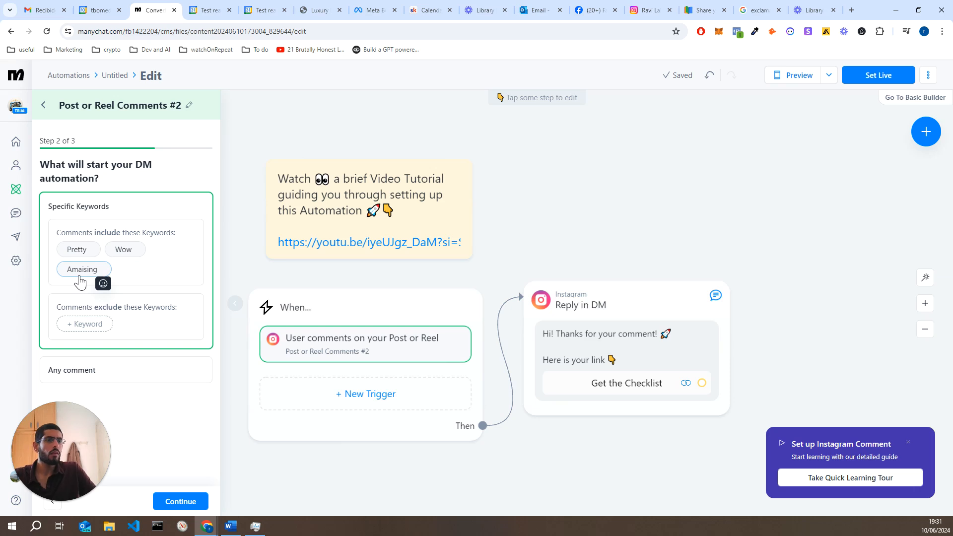
pyautogui.click(138, 270)
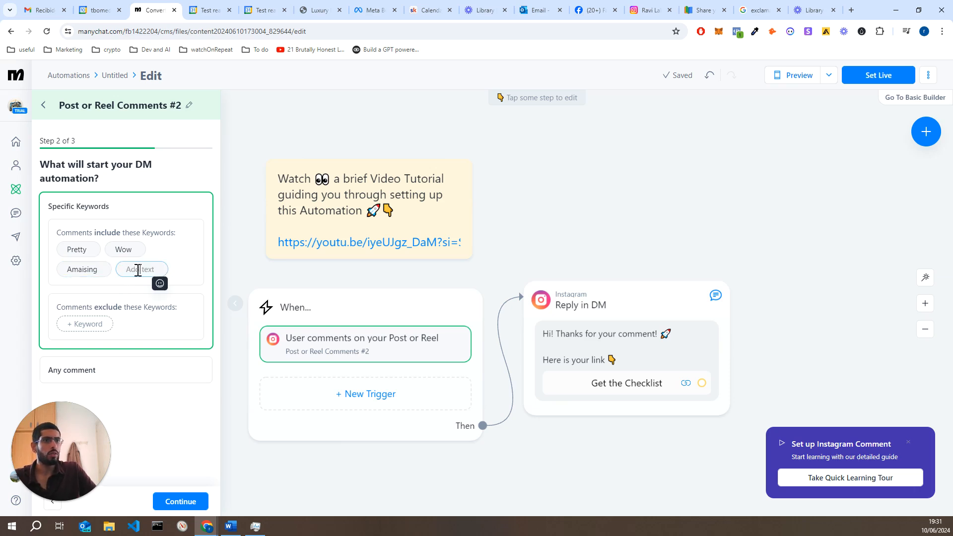
pyautogui.write('A')
pyautogui.write('mai')
pyautogui.write('ing')
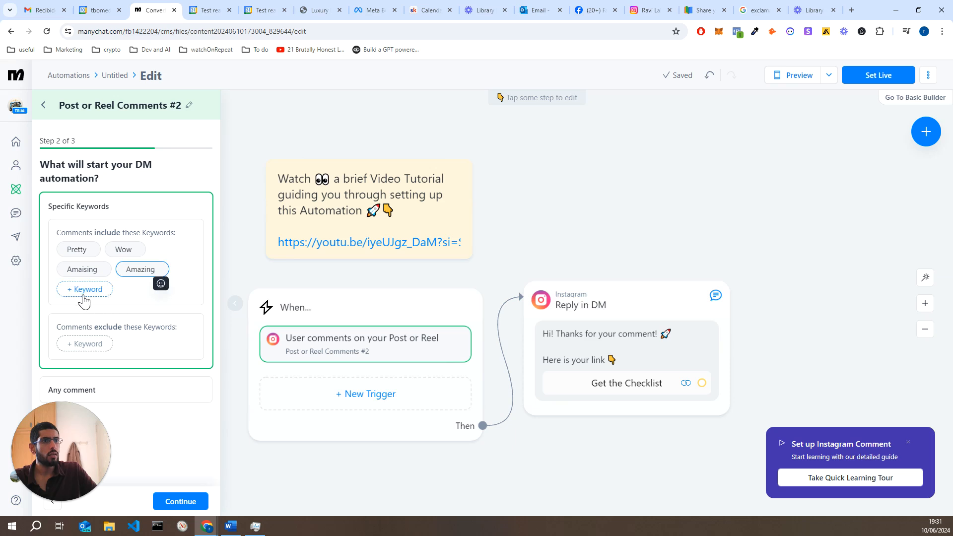
pyautogui.click(84, 291)
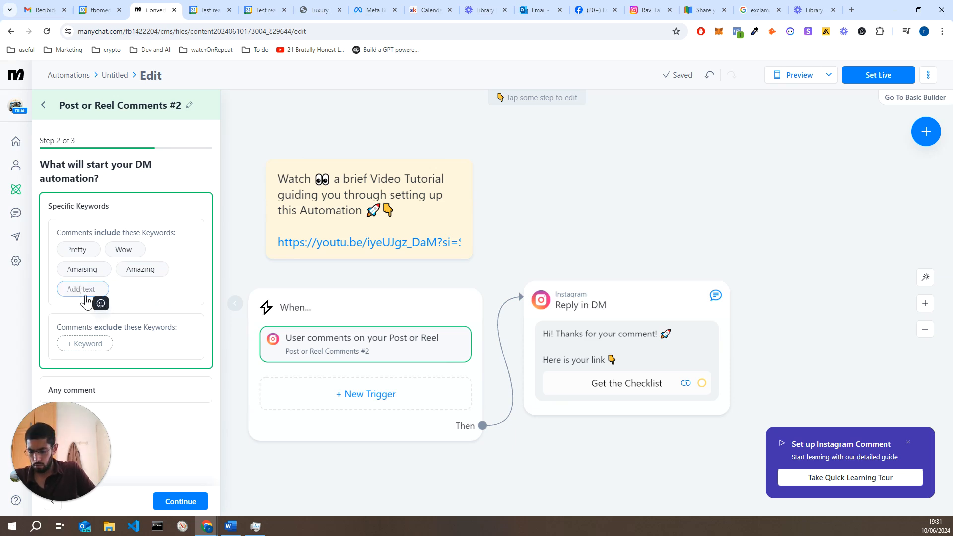
pyautogui.write('Beautiful')
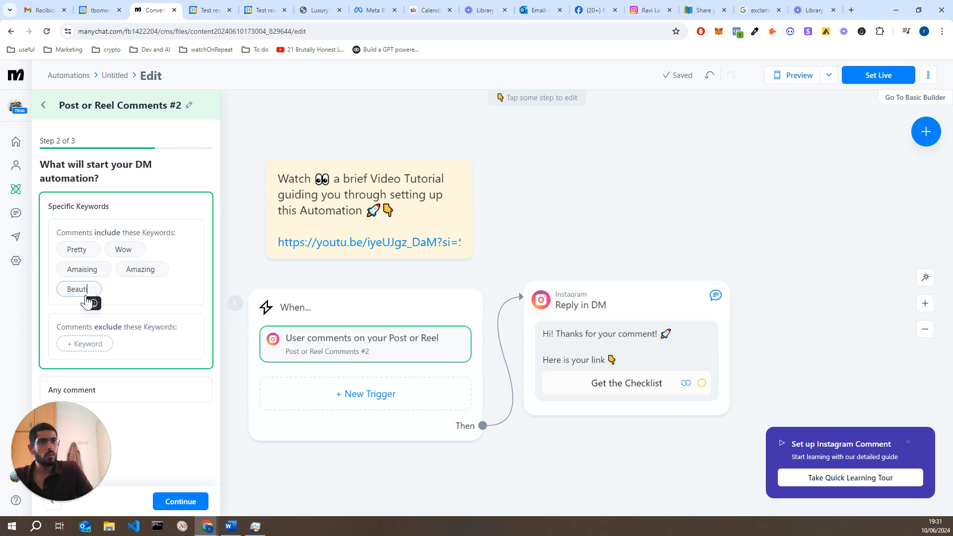
pyautogui.press('Return')
pyautogui.click(141, 290)
pyautogui.write('Where')
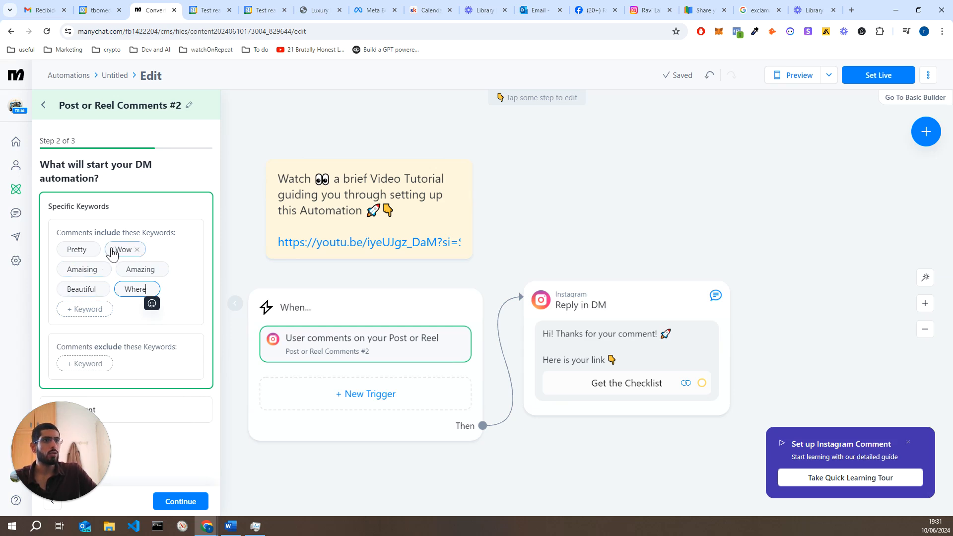
pyautogui.click(185, 507)
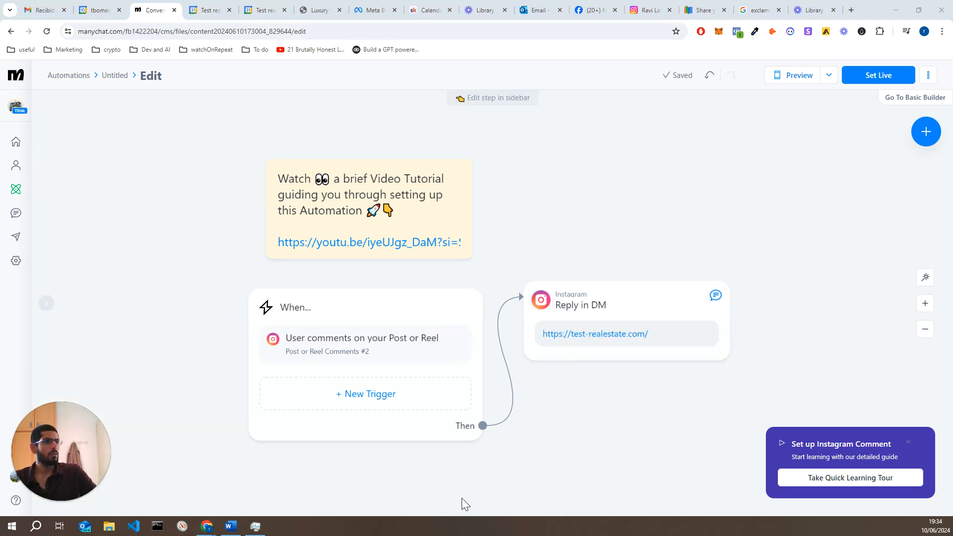
# Review the second comment trigger's settings in the automation's sidebar
pyautogui.click(403, 377)
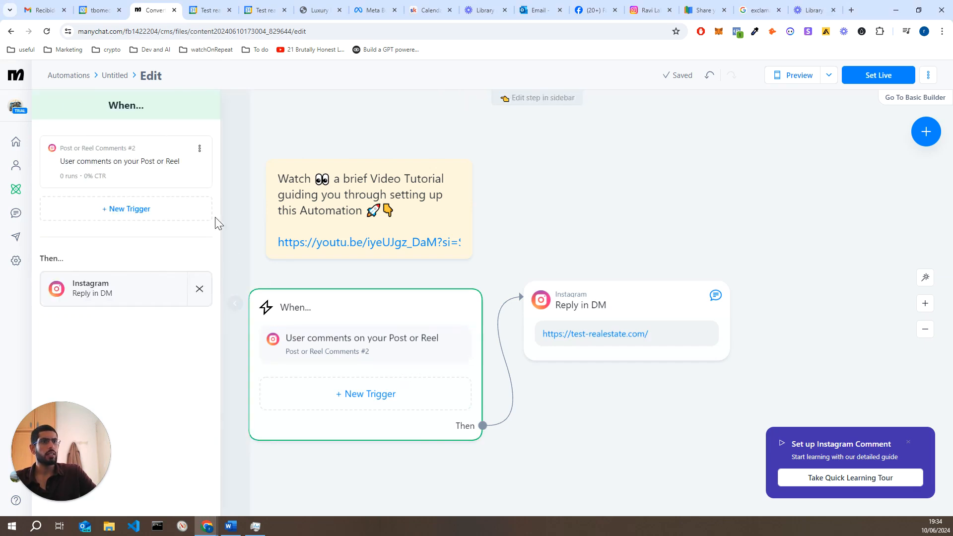
pyautogui.click(169, 172)
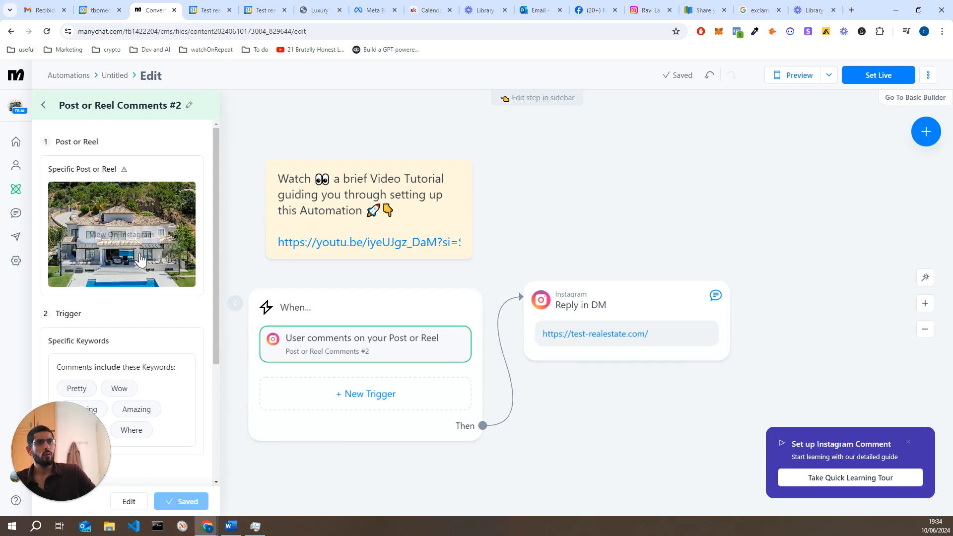
pyautogui.scroll(-2, 135, 278)
pyautogui.scroll(-3, 136, 278)
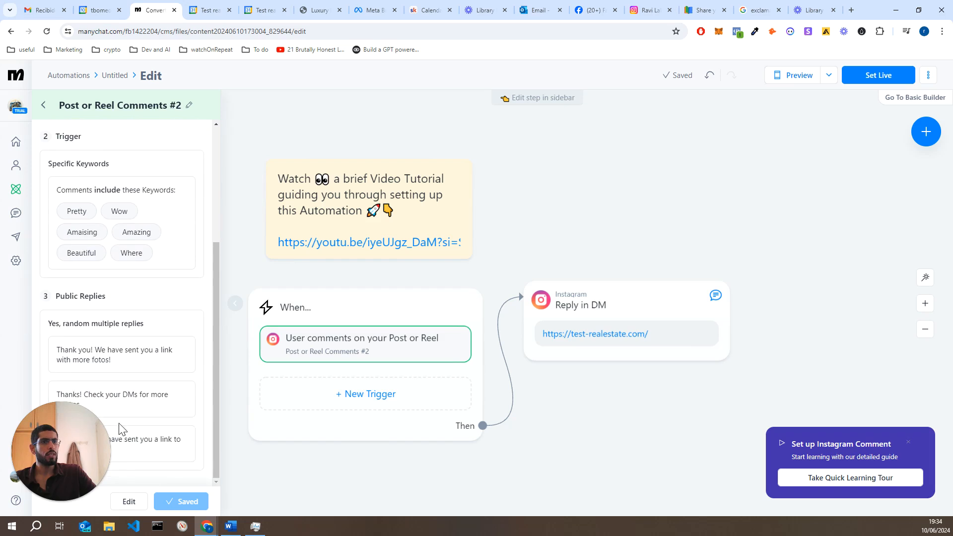
pyautogui.moveTo(75, 415); pyautogui.dragTo(805, 187)
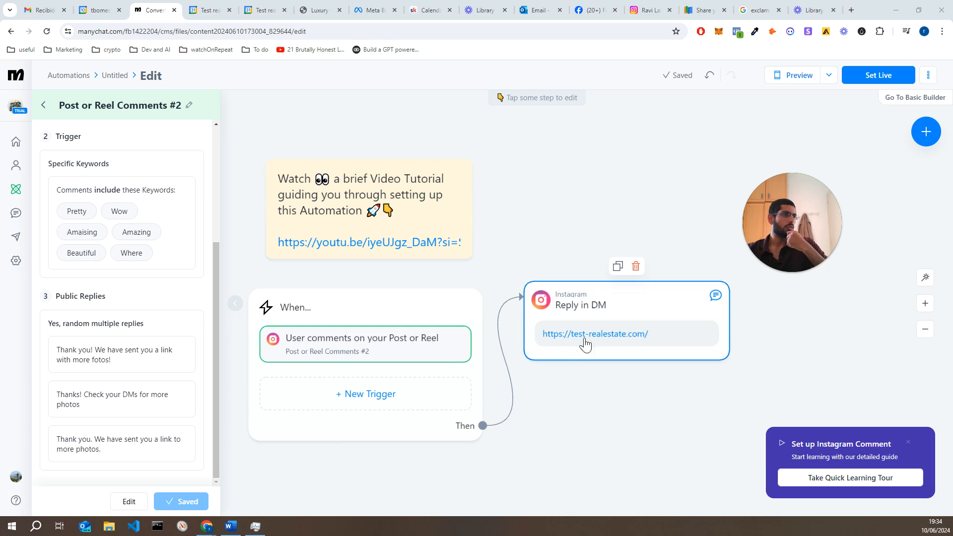
pyautogui.moveTo(809, 222); pyautogui.dragTo(46, 493)
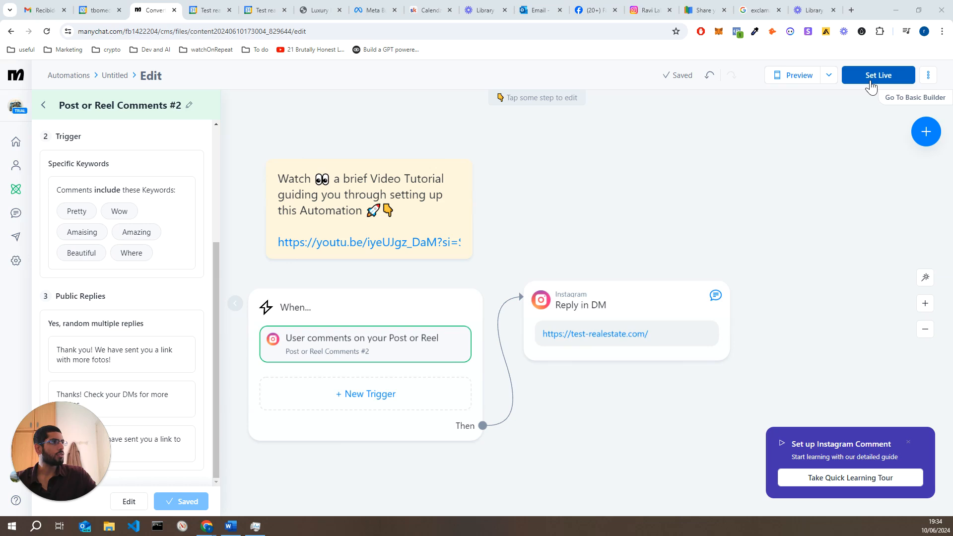
# Set the comment-to-DM automation live, return to My Automations, and bring up the test Instagram profile
pyautogui.click(870, 81)
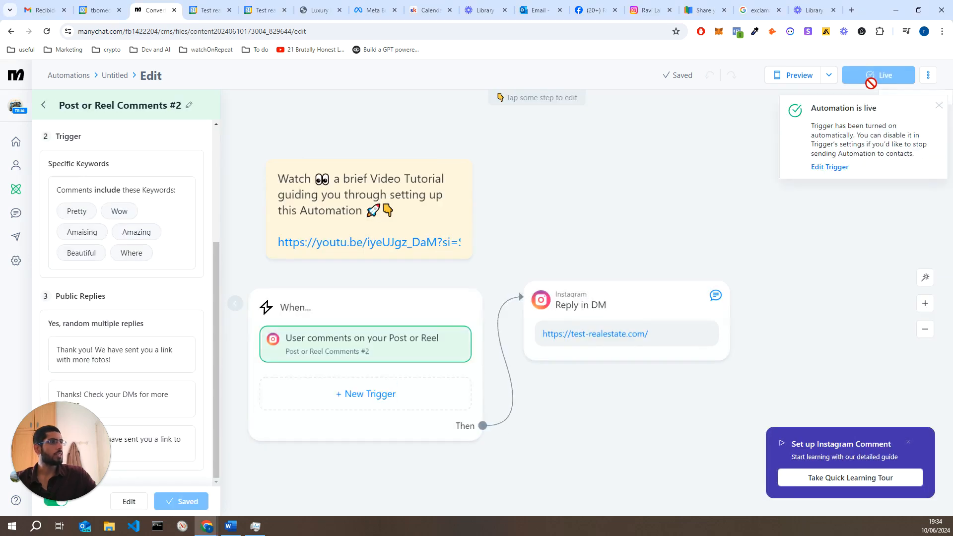
pyautogui.click(793, 217)
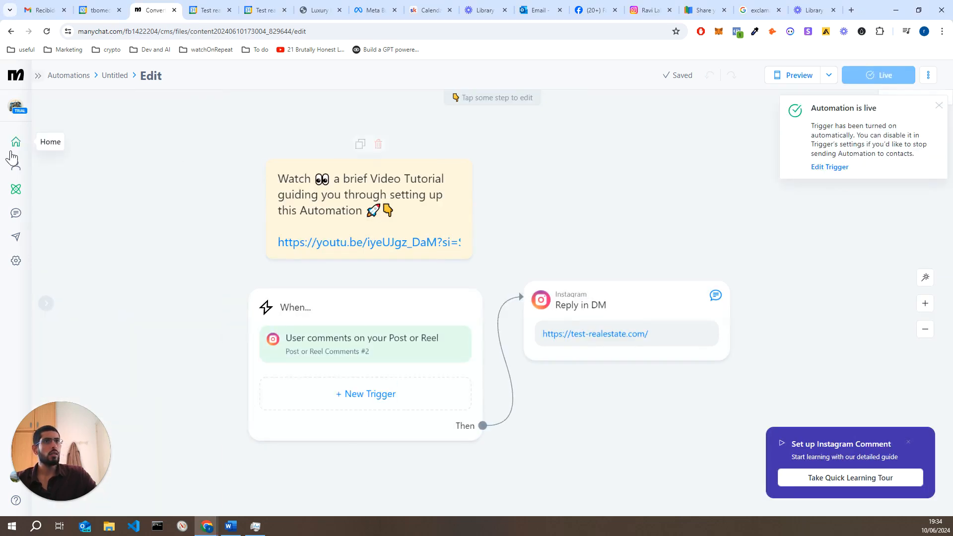
pyautogui.click(16, 191)
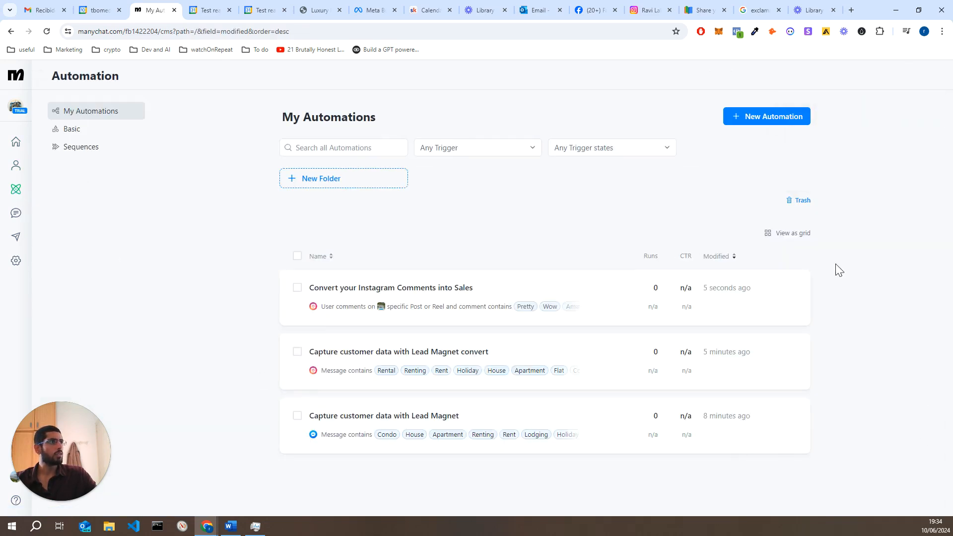
pyautogui.click(652, 9)
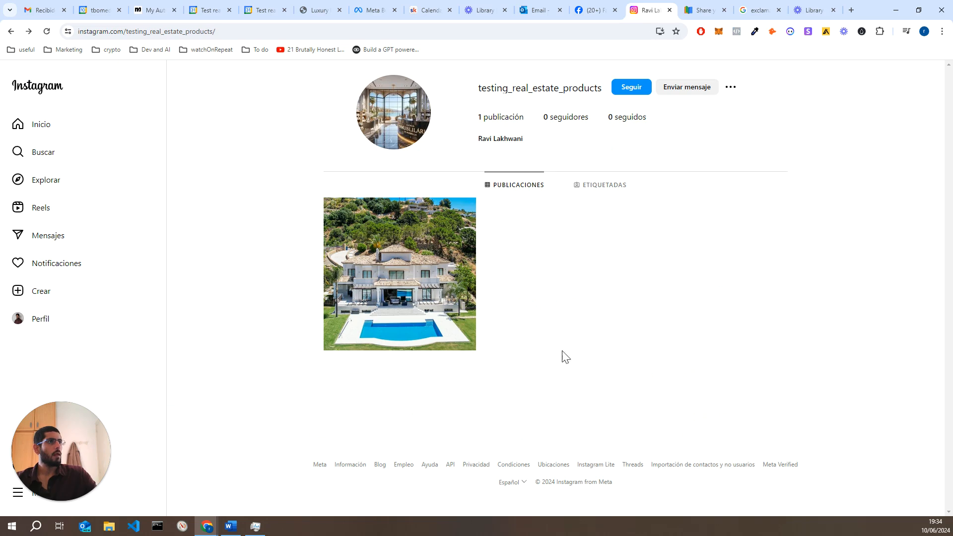
# Post a 'Wow' comment on the Instagram house photo, then show the Test real estate Facebook chat
pyautogui.click(428, 260)
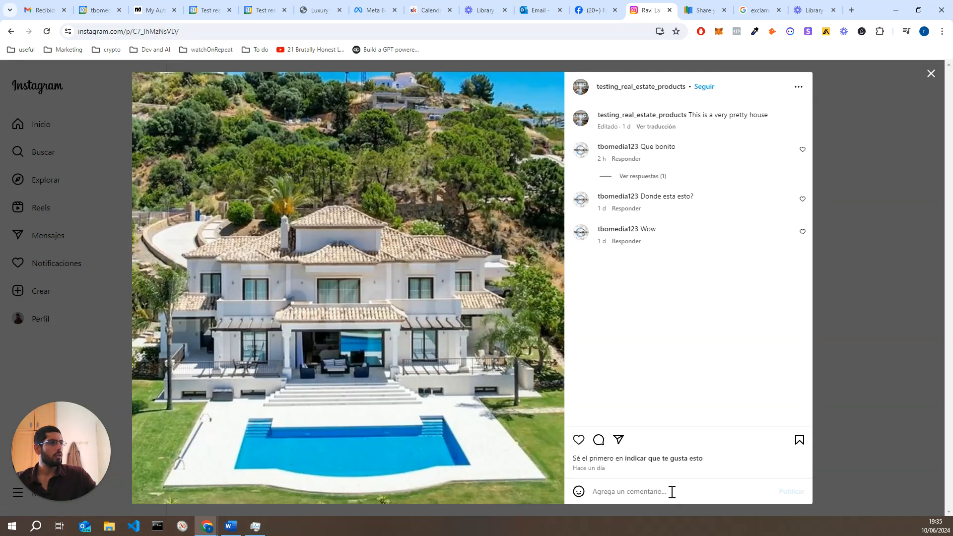
pyautogui.write('Bea')
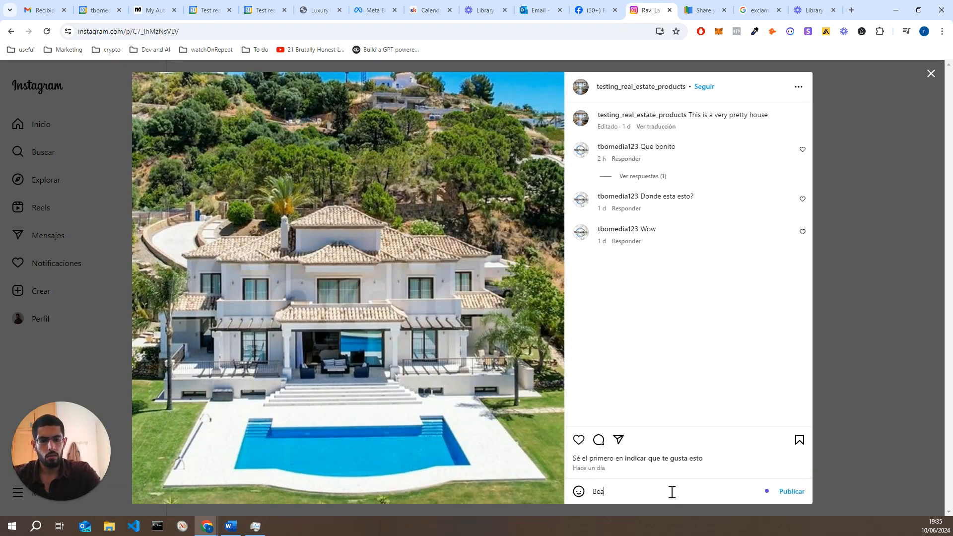
pyautogui.write('ut')
pyautogui.press('BackSpace')
pyautogui.press('BackSpace')
pyautogui.press('BackSpace')
pyautogui.press('BackSpace')
pyautogui.press('BackSpace')
pyautogui.write('Wow')
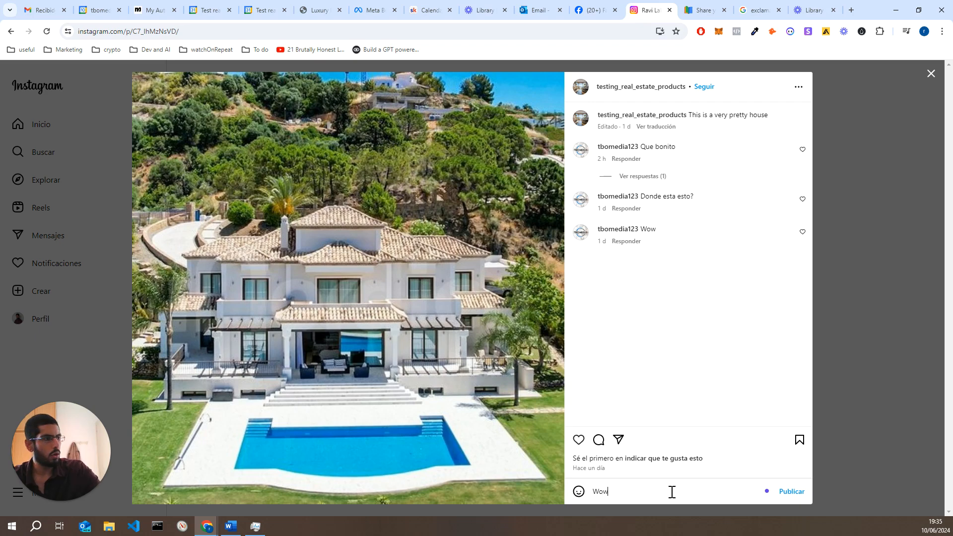
pyautogui.click(792, 492)
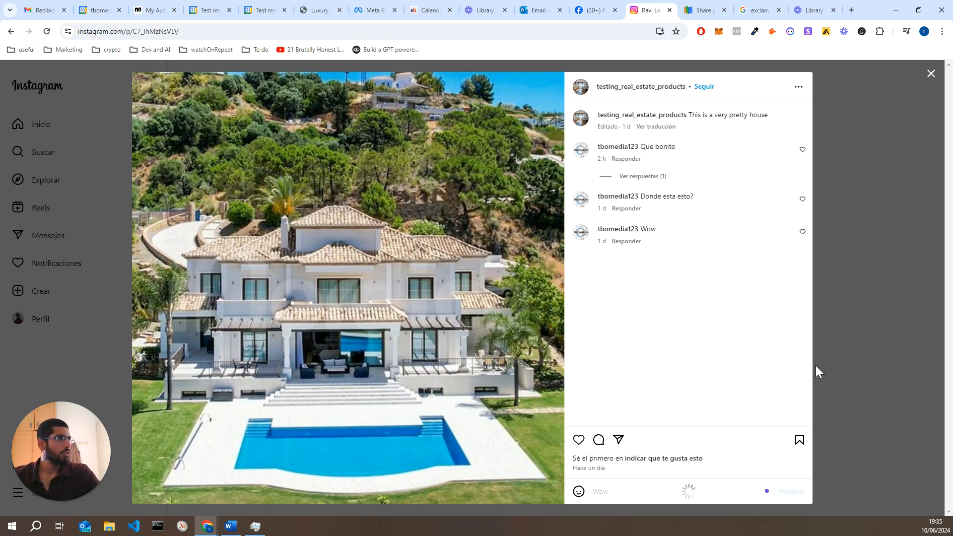
pyautogui.click(833, 218)
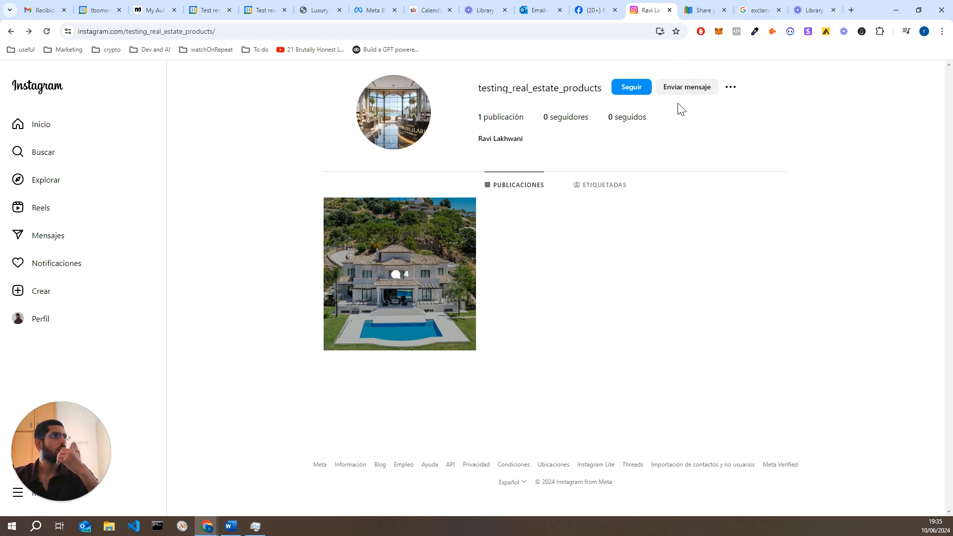
pyautogui.click(592, 10)
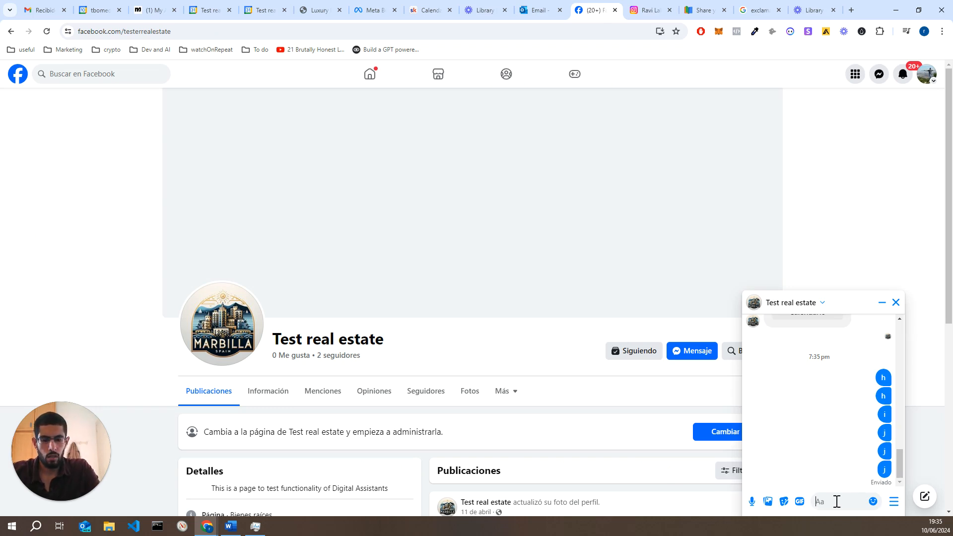
# Send 'Hi can I rent a house please' to Test real estate in Messenger
pyautogui.write('Hi can I')
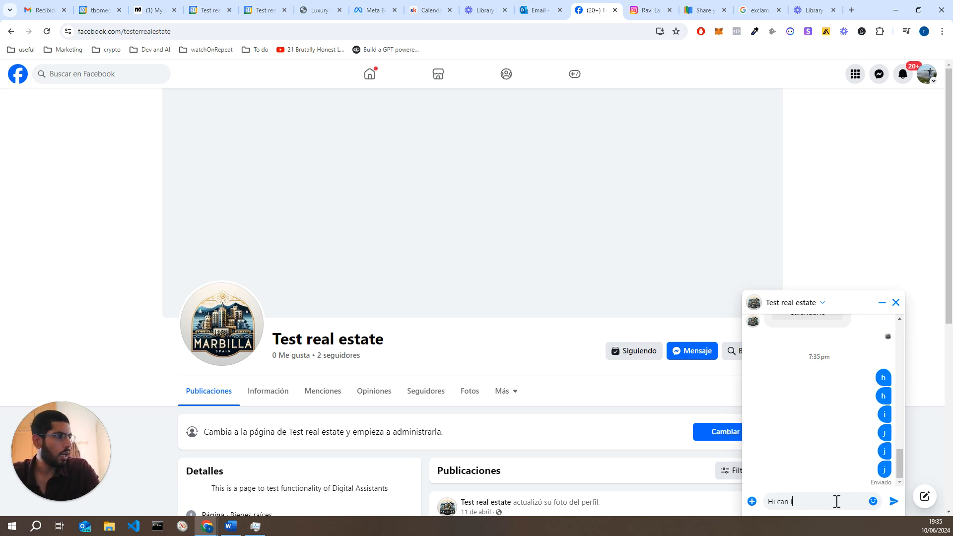
pyautogui.write(' rent a house please')
pyautogui.press('Return')
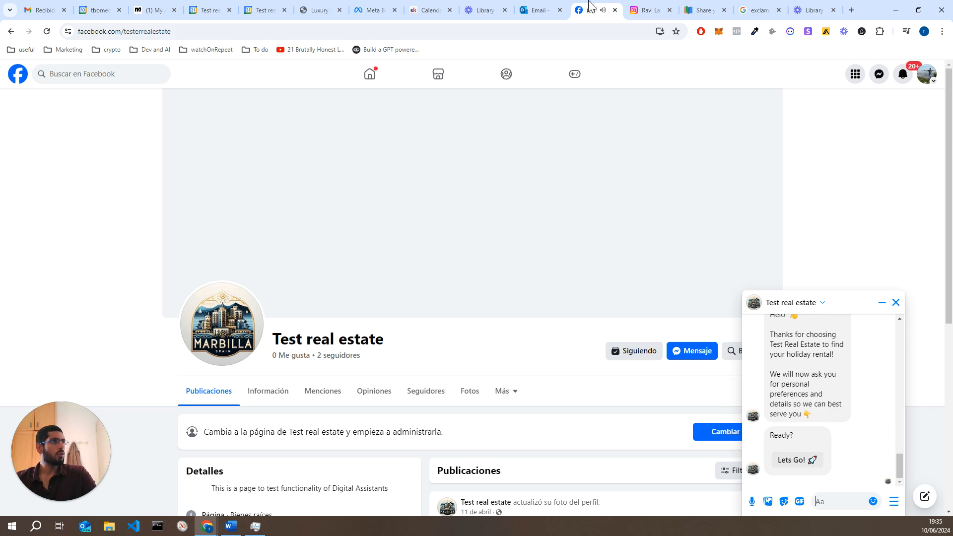
# Send 'Rent' in the Instagram DM conversation with the test business account
pyautogui.click(645, 12)
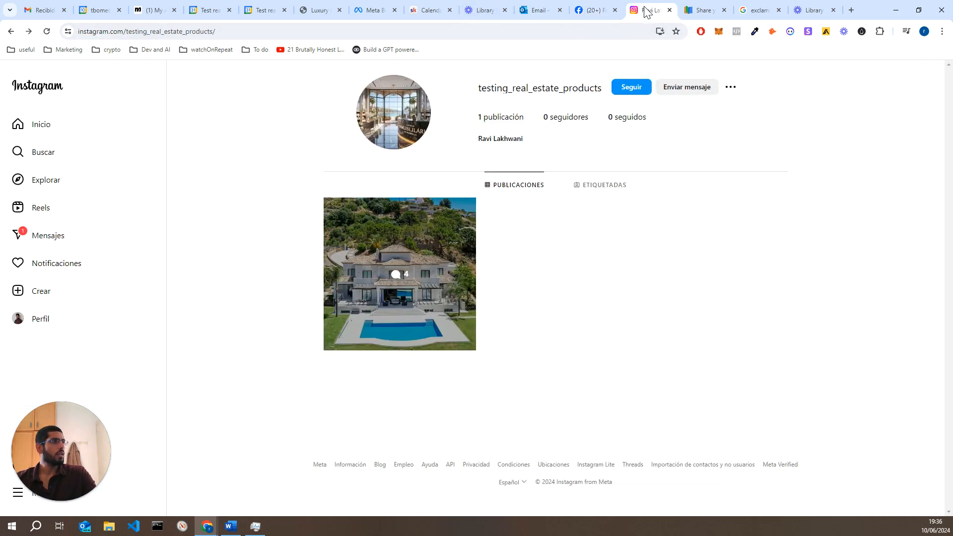
pyautogui.click(87, 249)
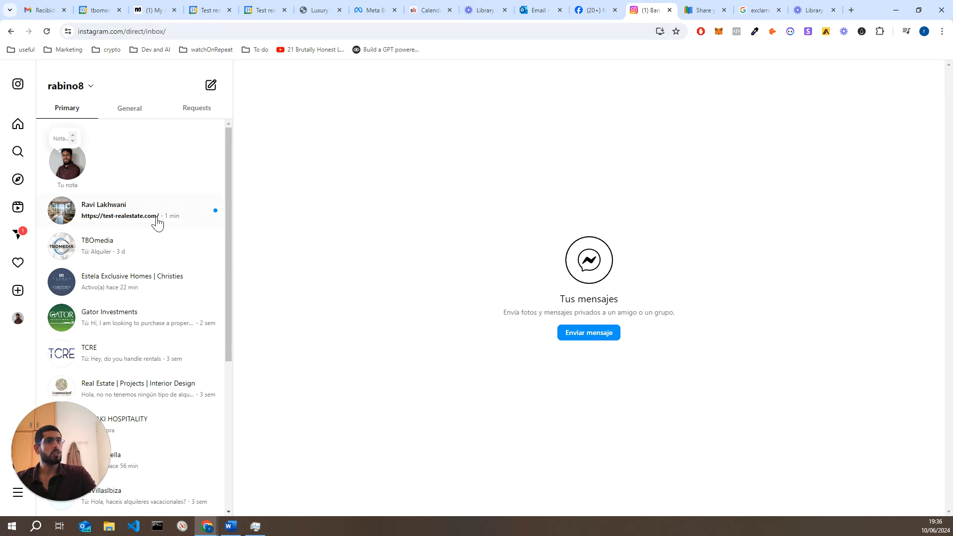
pyautogui.click(156, 220)
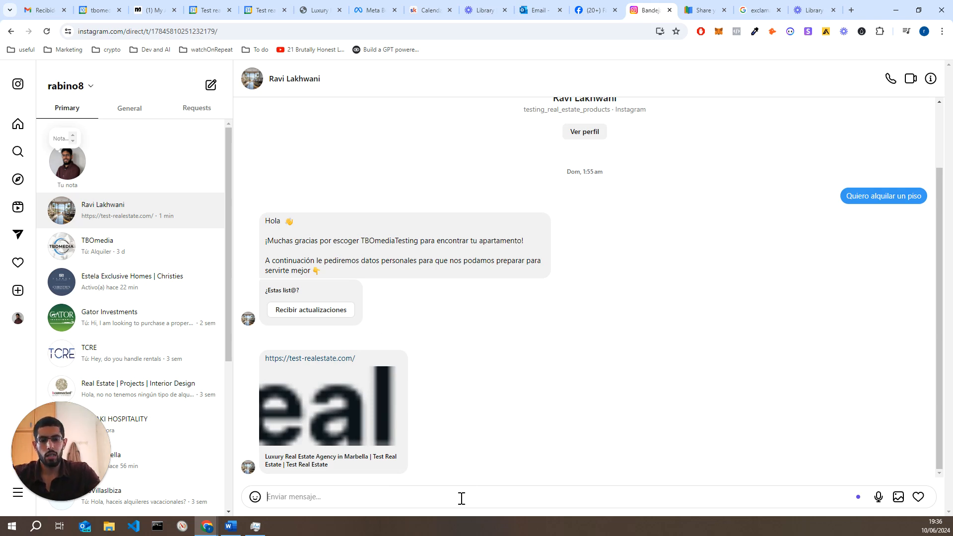
pyautogui.write('Rent')
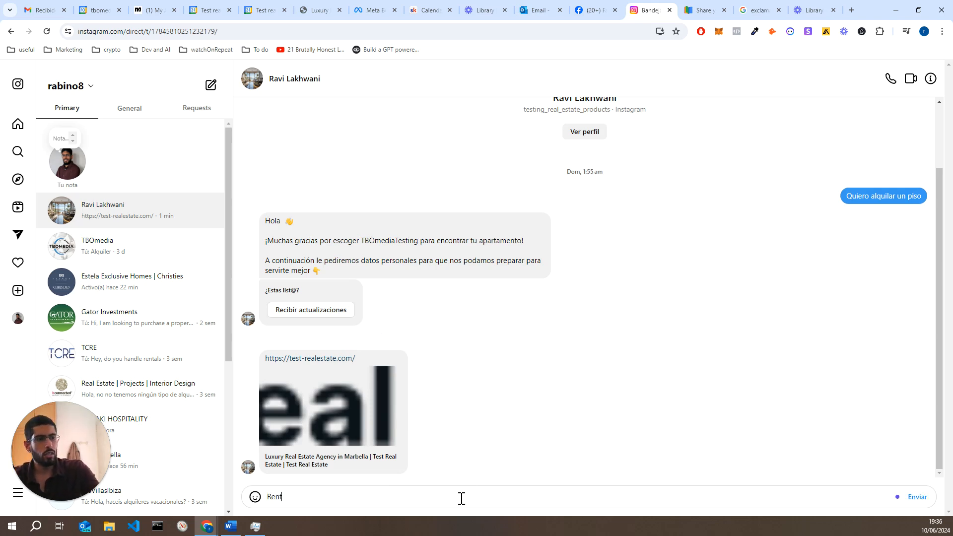
pyautogui.press('Return')
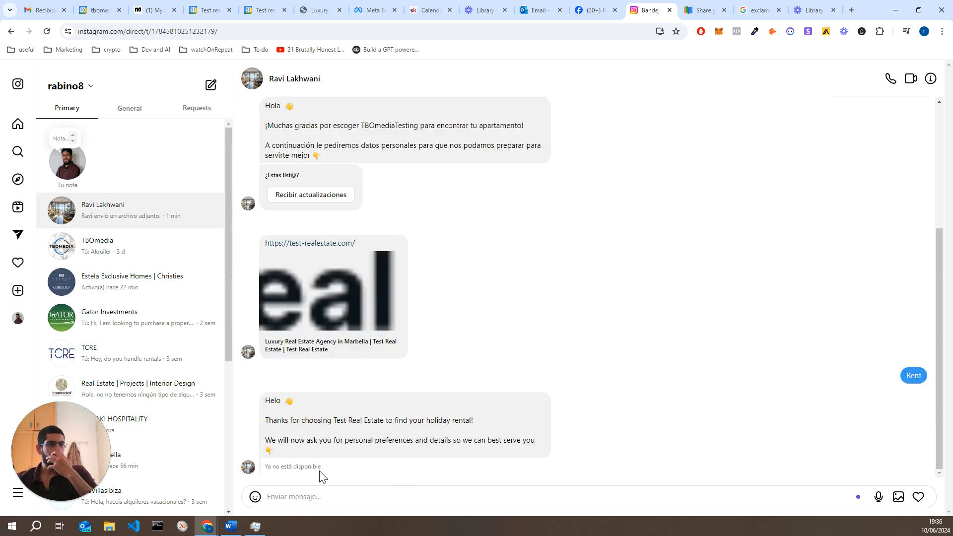
# Remove the accidental heart reaction from the bot's reply and return to Manychat's automations list
pyautogui.moveTo(272, 467); pyautogui.dragTo(323, 478)
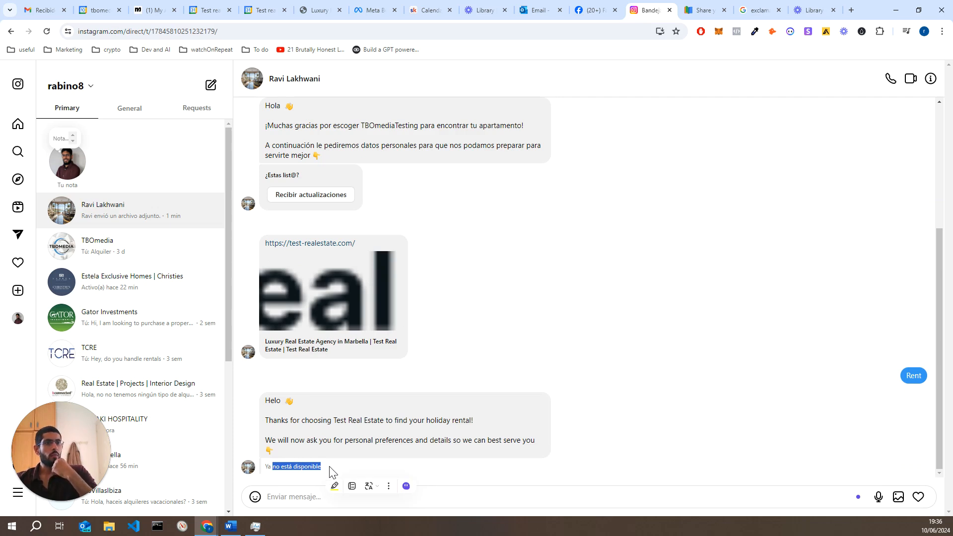
pyautogui.doubleClick(317, 468)
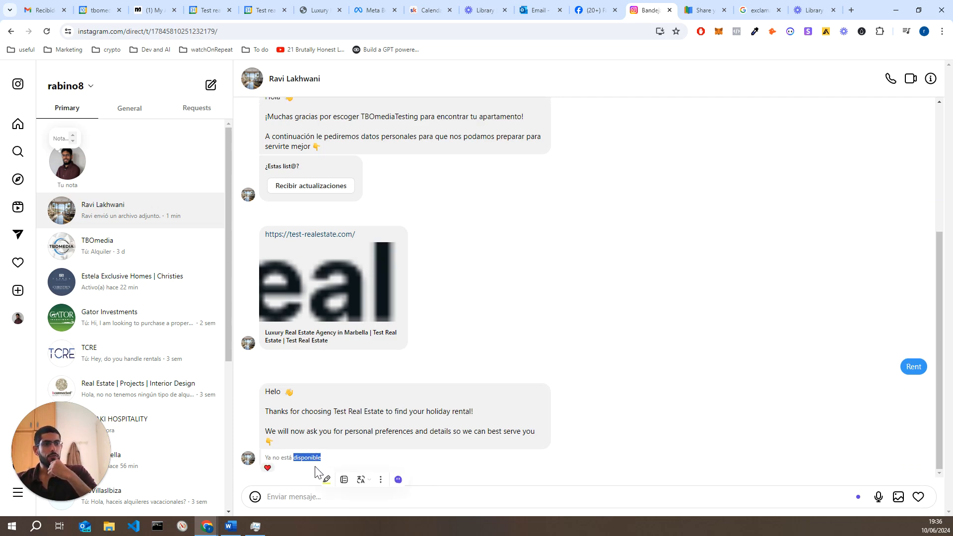
pyautogui.click(268, 468)
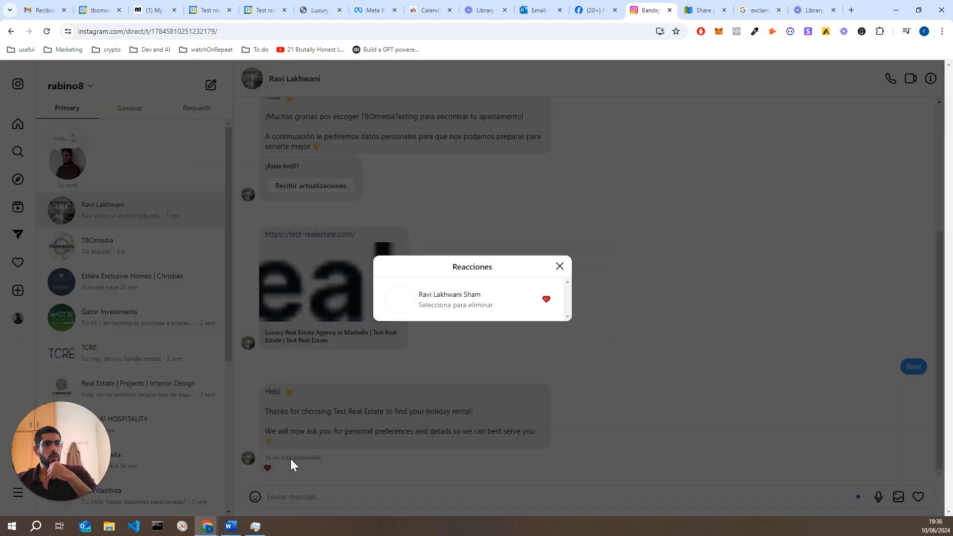
pyautogui.click(450, 300)
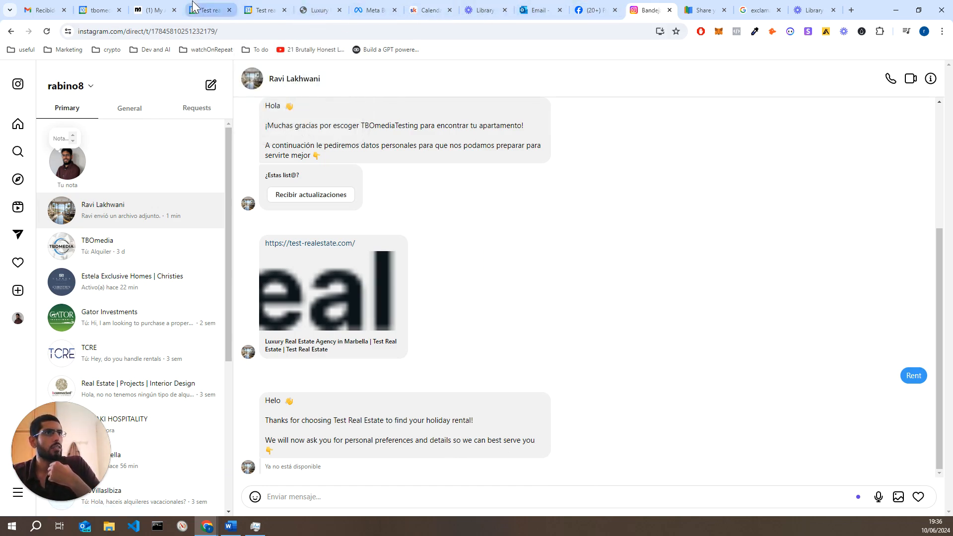
pyautogui.click(156, 10)
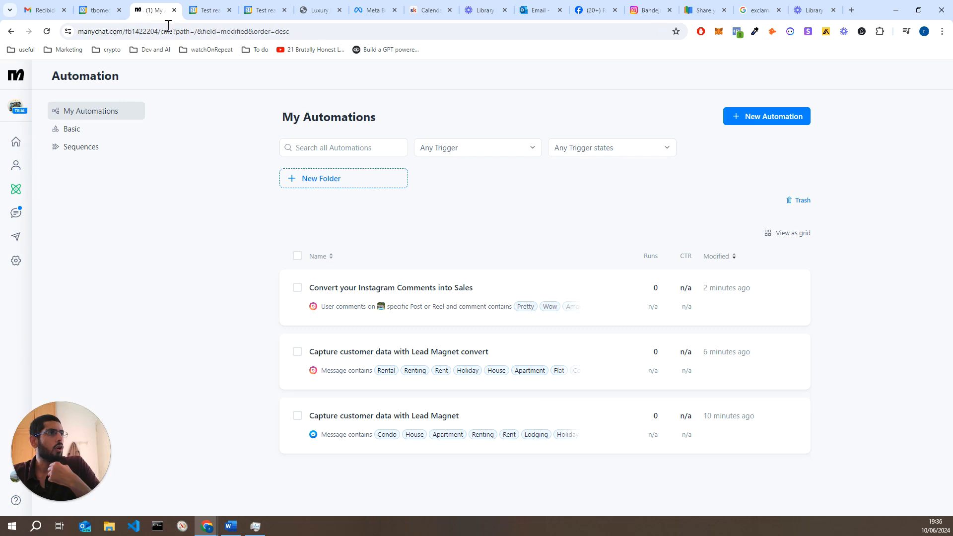
# Start a preview chat of the Lead Magnet convert automation and answer Lets Go!
pyautogui.click(470, 357)
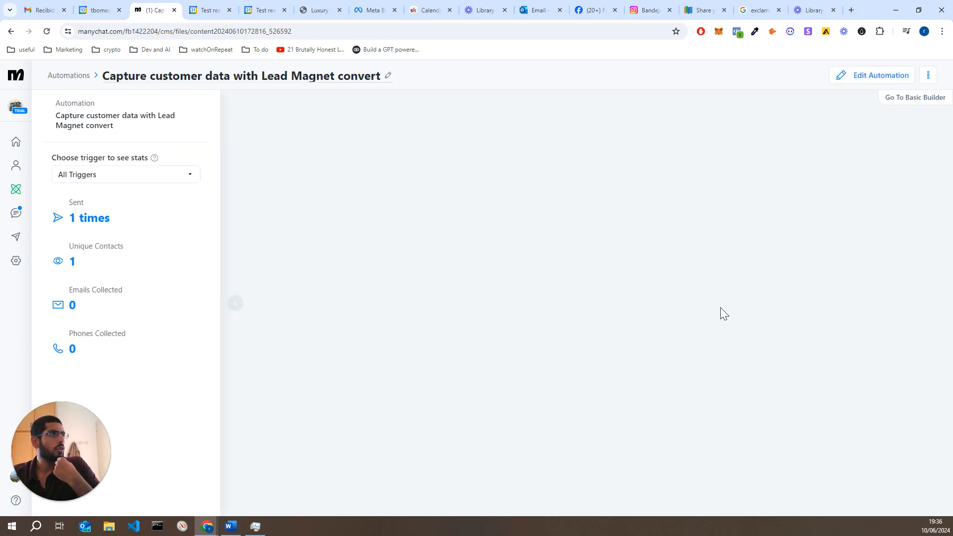
pyautogui.click(859, 77)
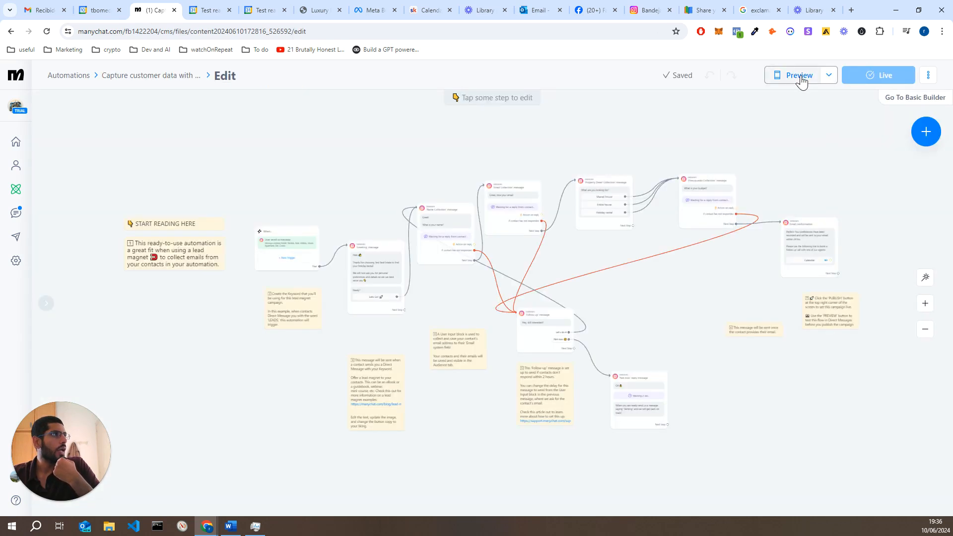
pyautogui.click(800, 76)
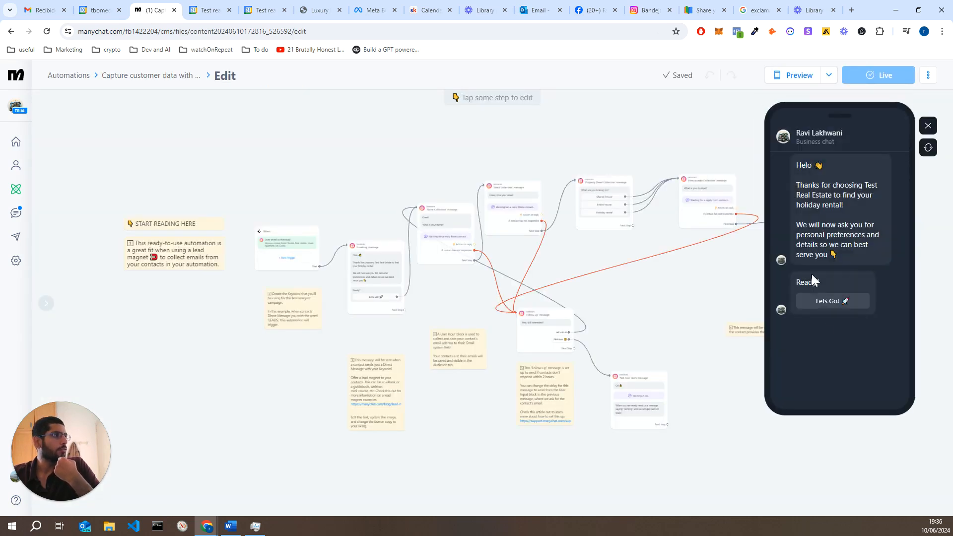
pyautogui.click(827, 305)
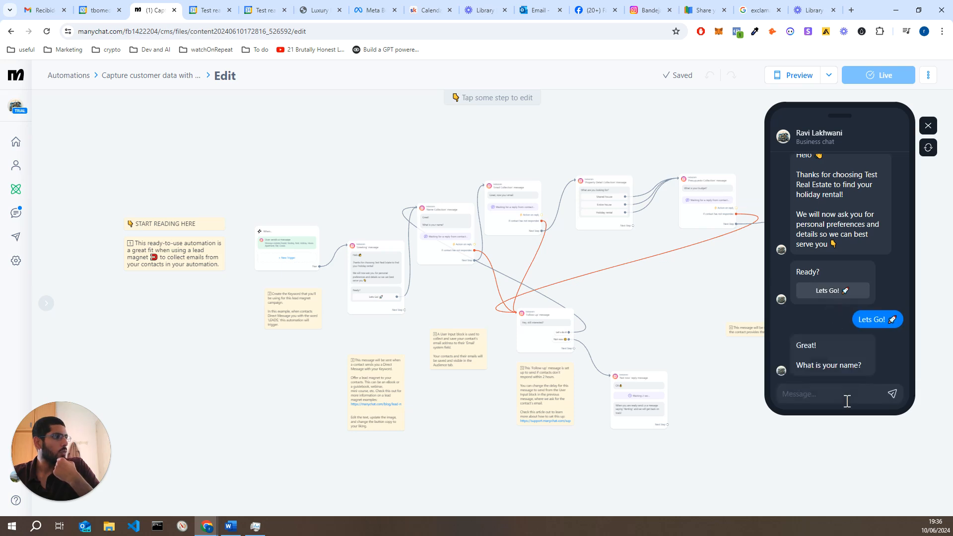
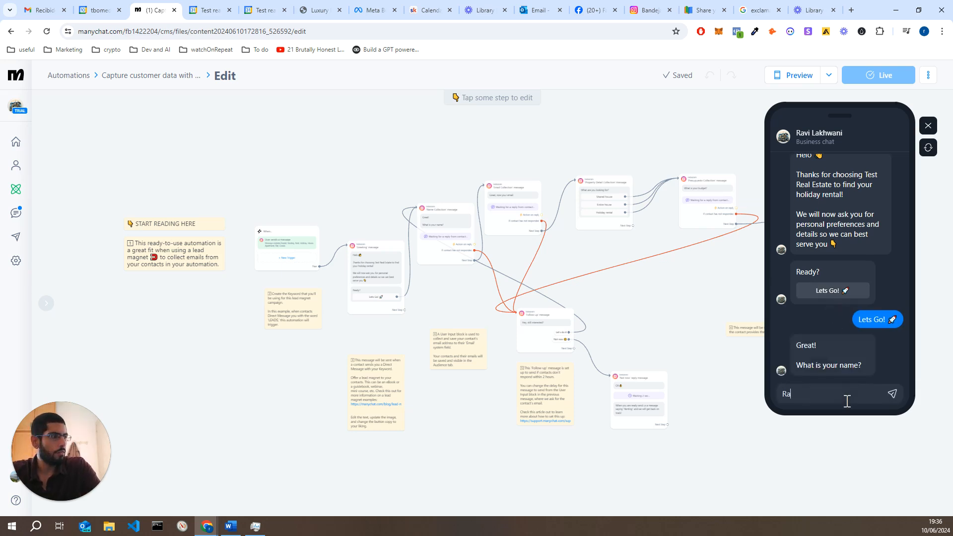
# Give the preview bot a test name and a test e-mail address
pyautogui.press('BackSpace')
pyautogui.press('BackSpace')
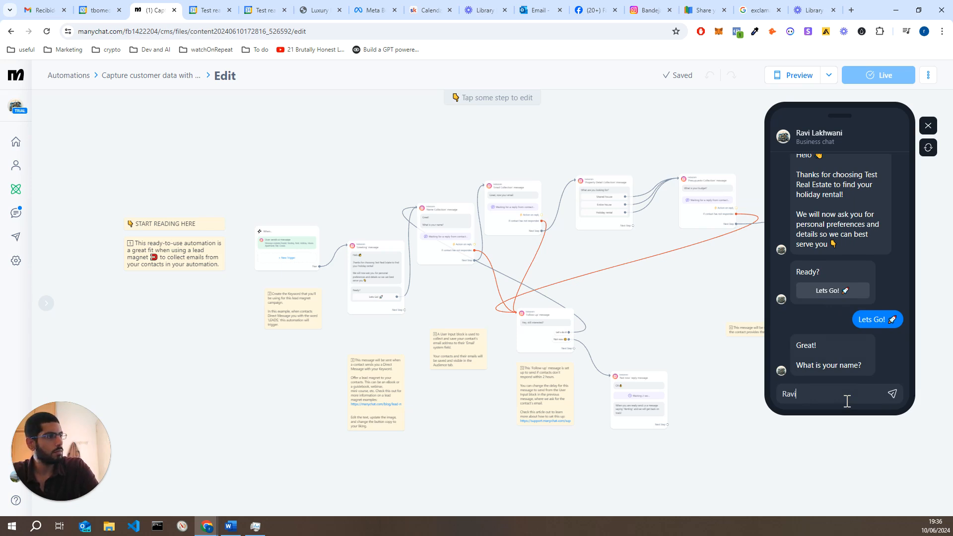
pyautogui.press('Return')
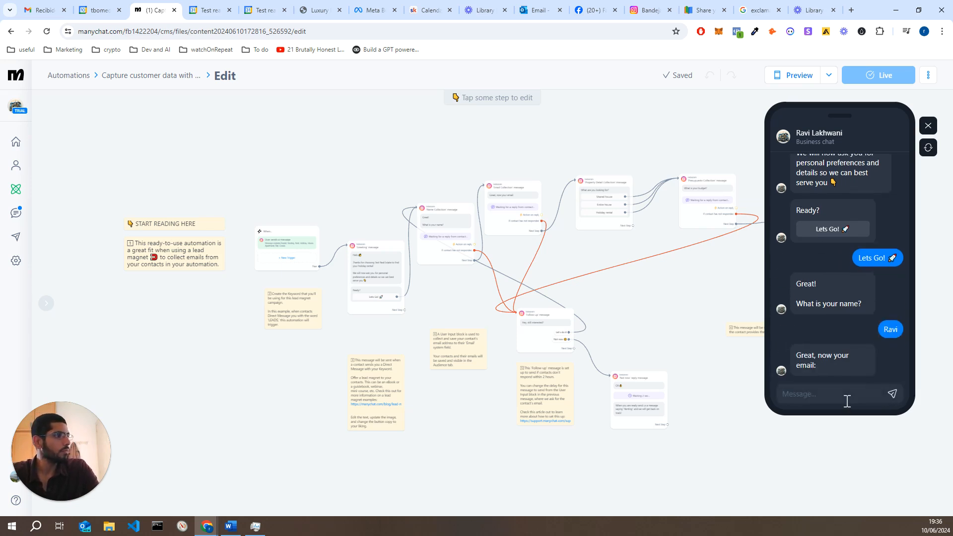
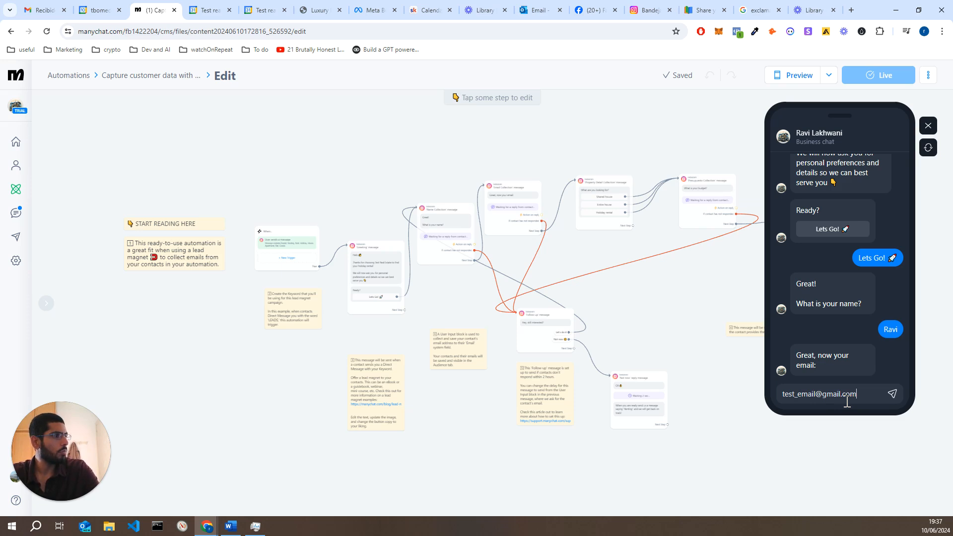
pyautogui.press('Return')
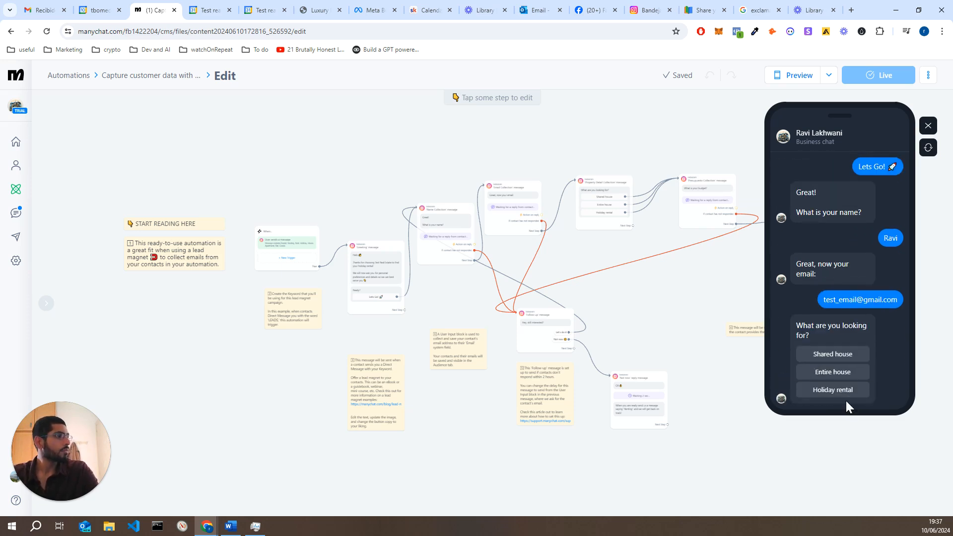
# Choose Holiday rental, answer a 900 budget, then open and close the Calendar booking link
pyautogui.click(845, 395)
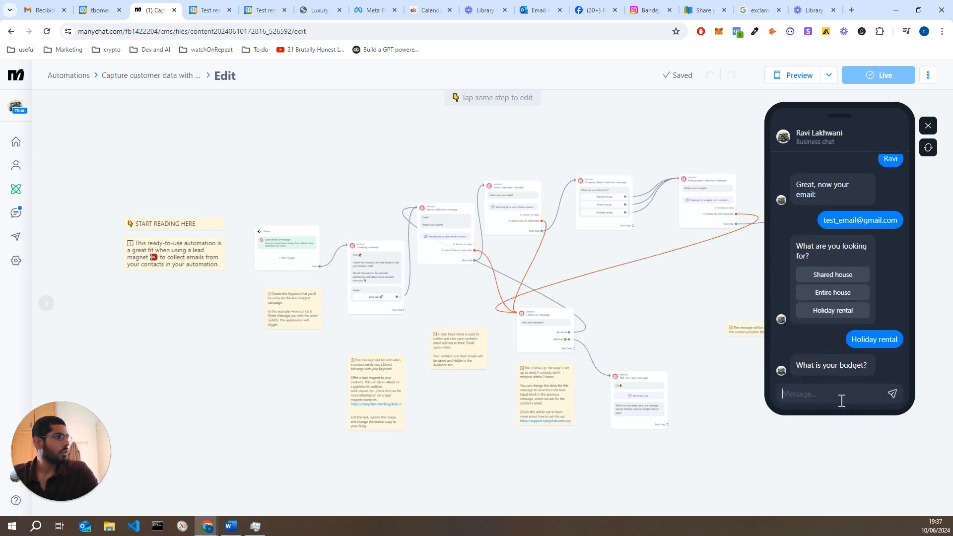
pyautogui.write('900')
pyautogui.press('Return')
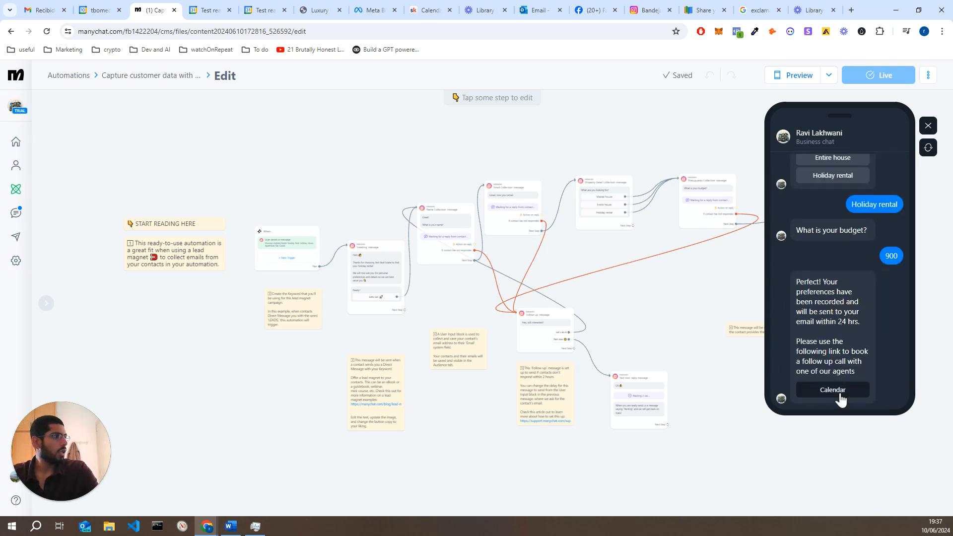
pyautogui.click(839, 392)
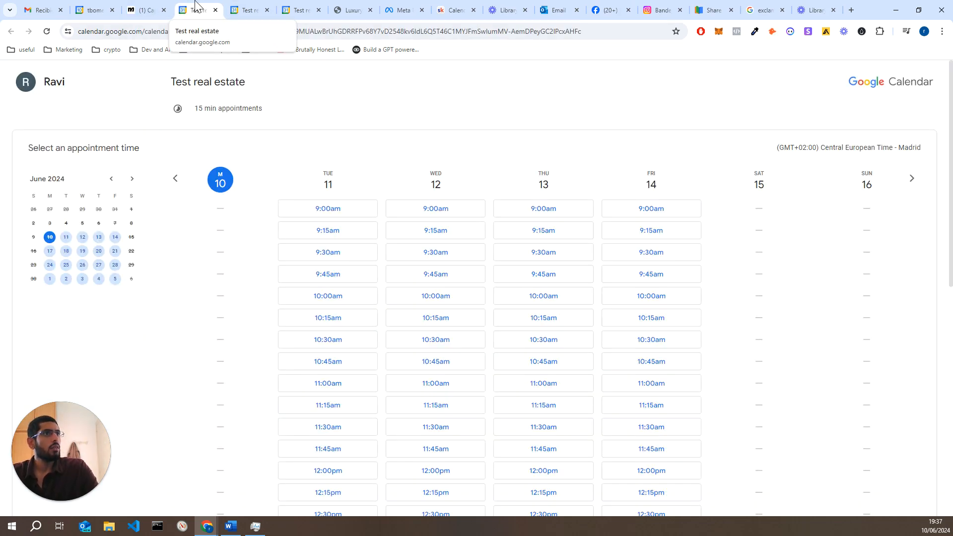
pyautogui.middleClick(195, 4)
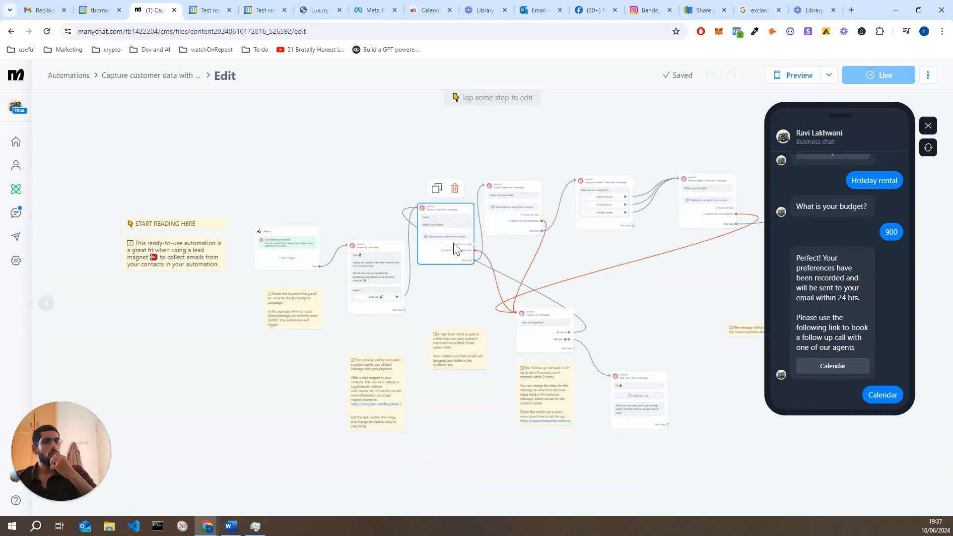